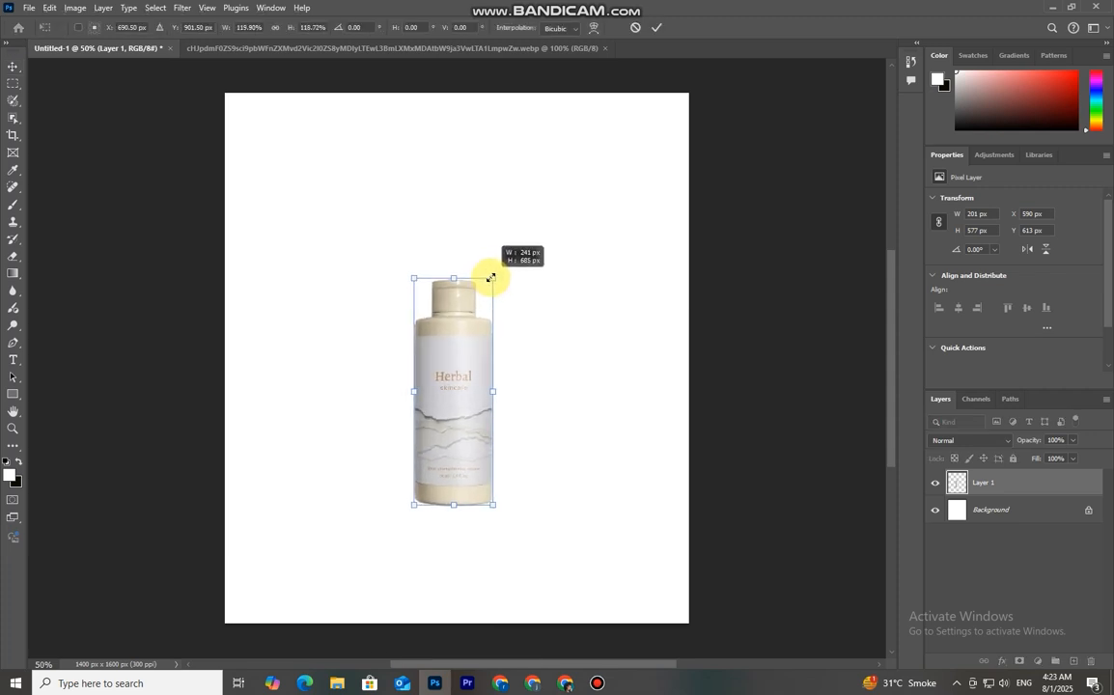
Scale the bottle layer to about 241 × 685 px and commit the transform
left_click_drag(458, 422, 463, 411)
left_click(657, 27)
scroll(530, 447, "down", 2)
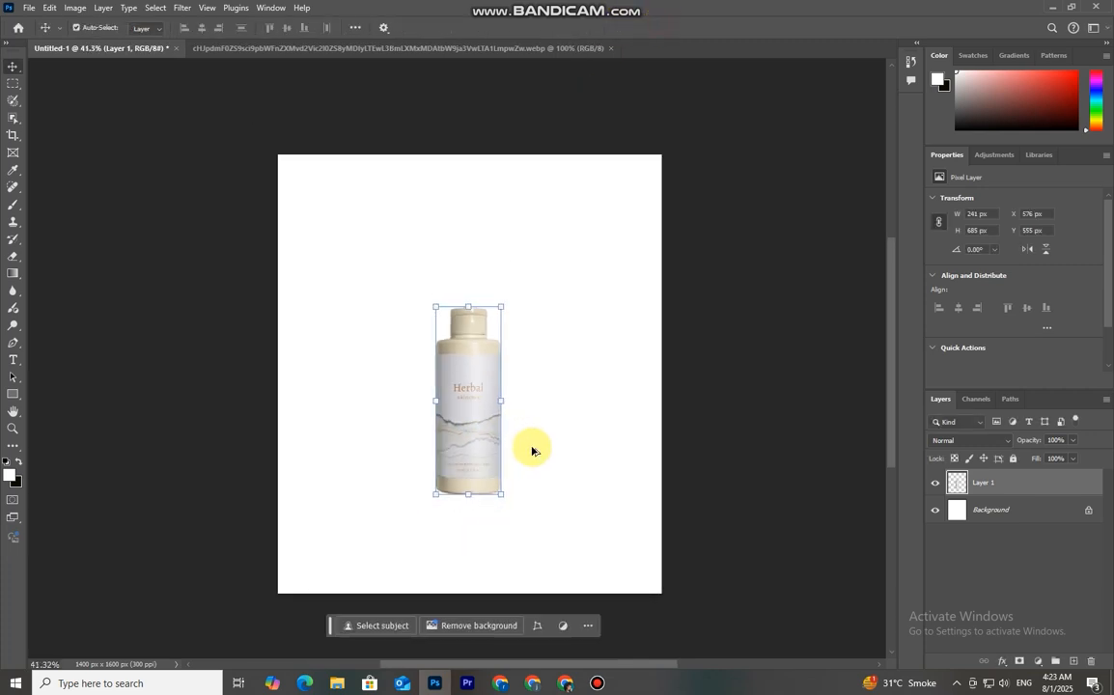
Duplicate the Background layer and add a Gradient fill layer above it
left_click_drag(1036, 519, 1074, 661)
left_click(1037, 661)
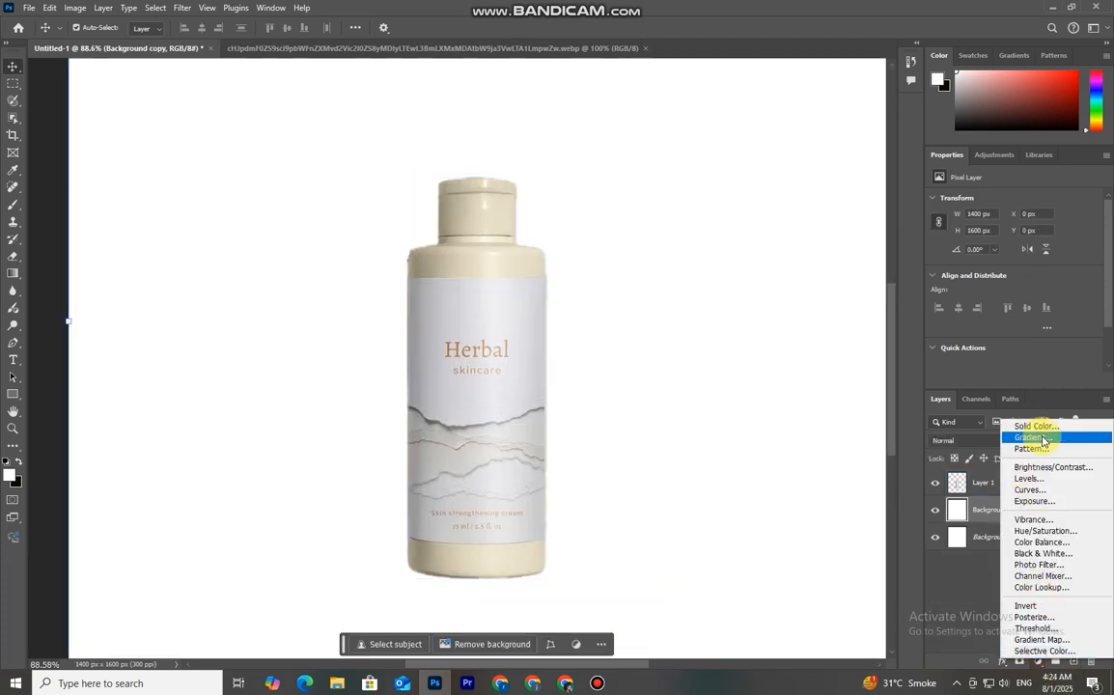
left_click(1033, 442)
left_click_drag(544, 143, 796, 174)
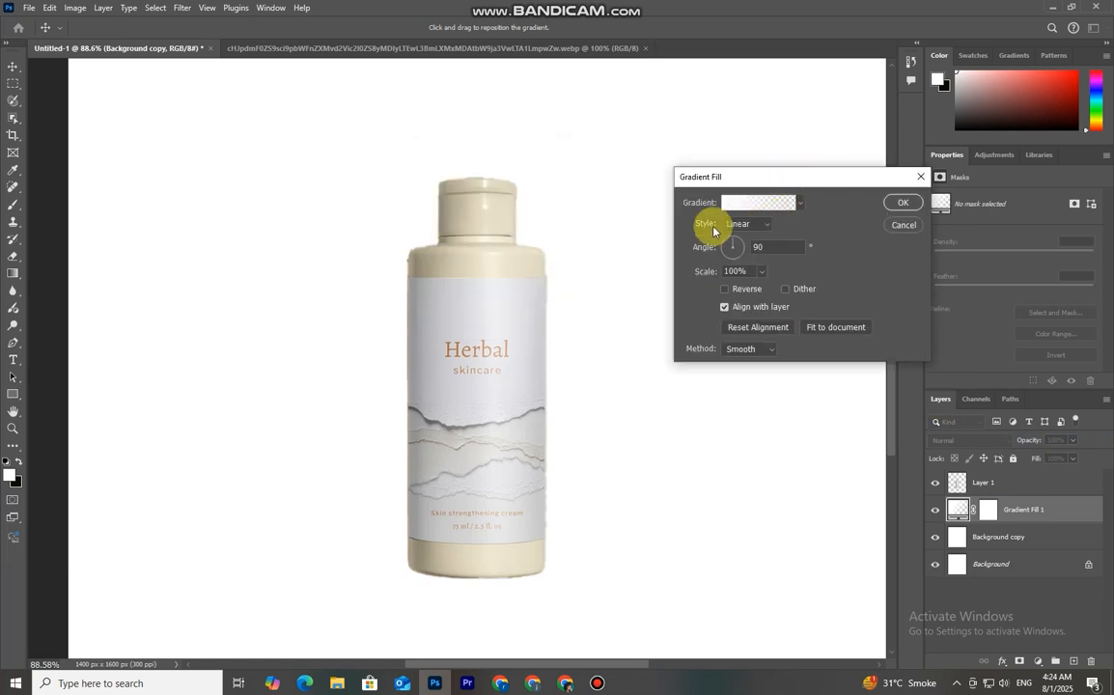
Choose the Foreground to Background preset from the Basics gradients
left_click(769, 205)
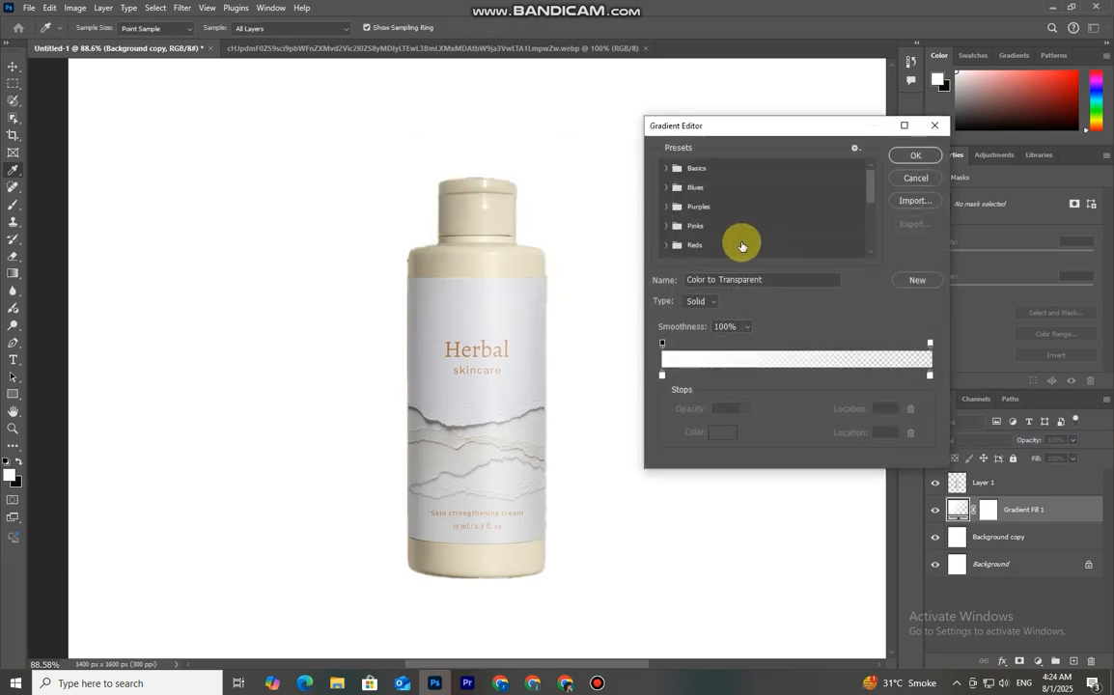
left_click(666, 170)
left_click(682, 189)
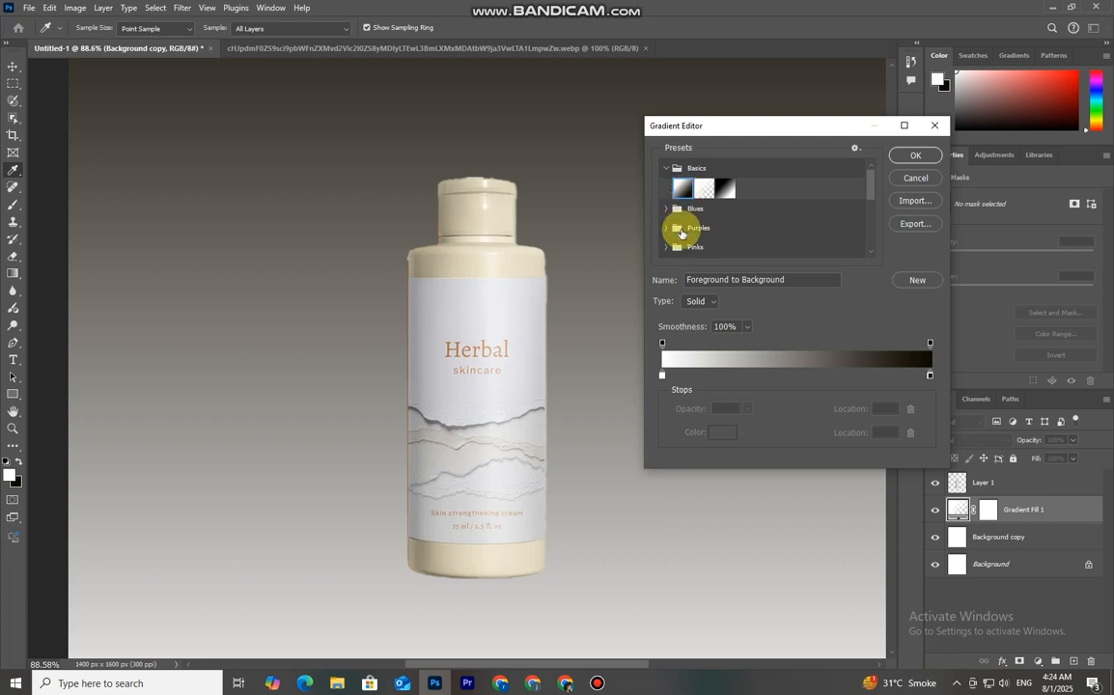
Set the gradient's left color stop to cfcbbc by sampling the bottle cap color
double_click(662, 377)
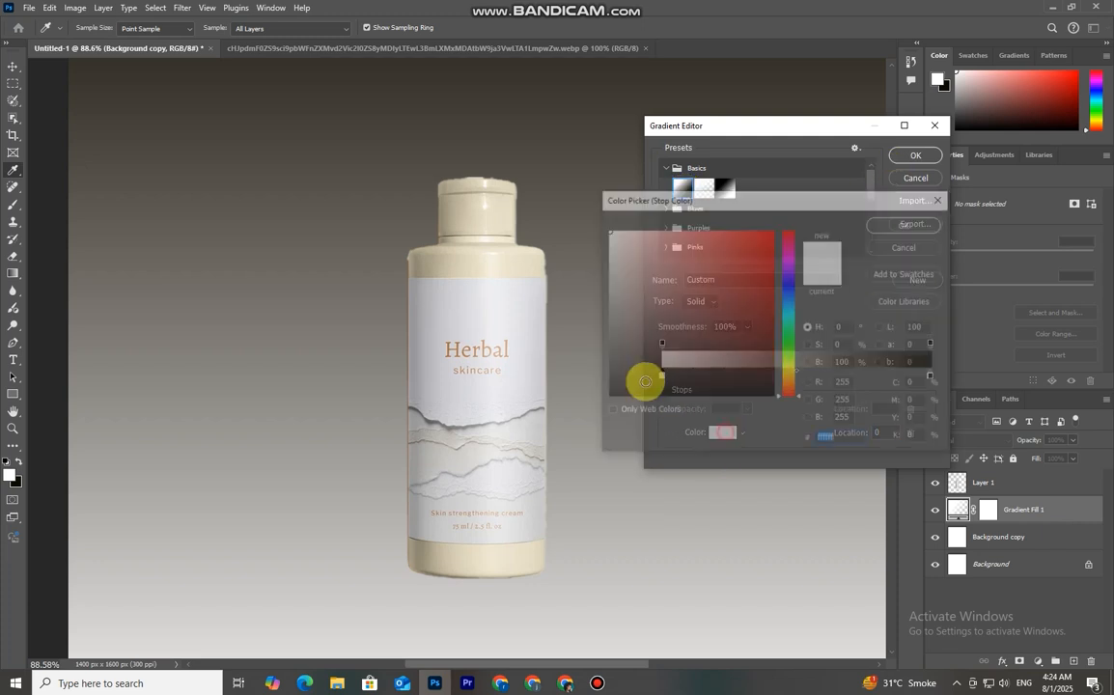
left_click(437, 256)
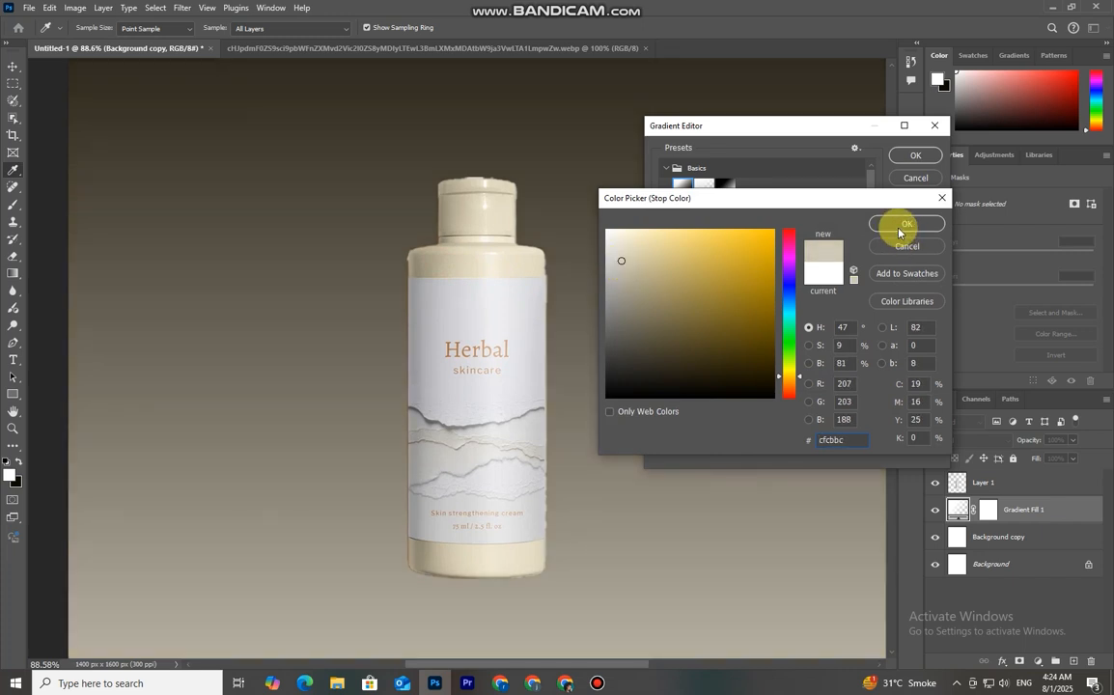
left_click(905, 223)
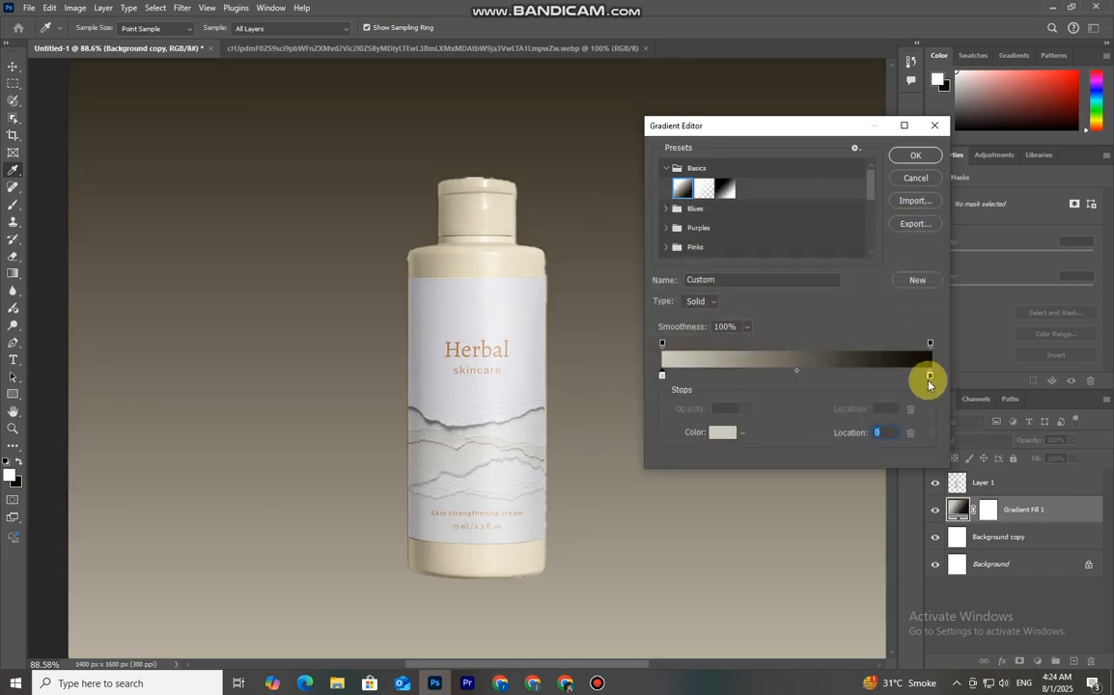
Set the right color stop to 857e6d and confirm the gradient
left_click(720, 432)
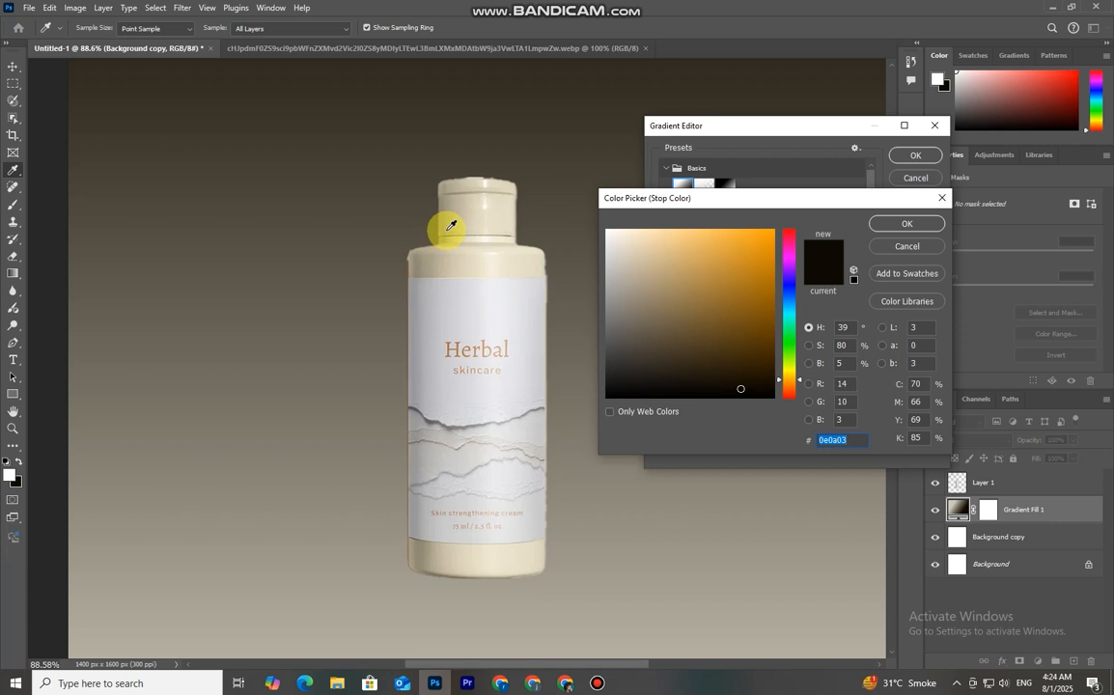
left_click(447, 228)
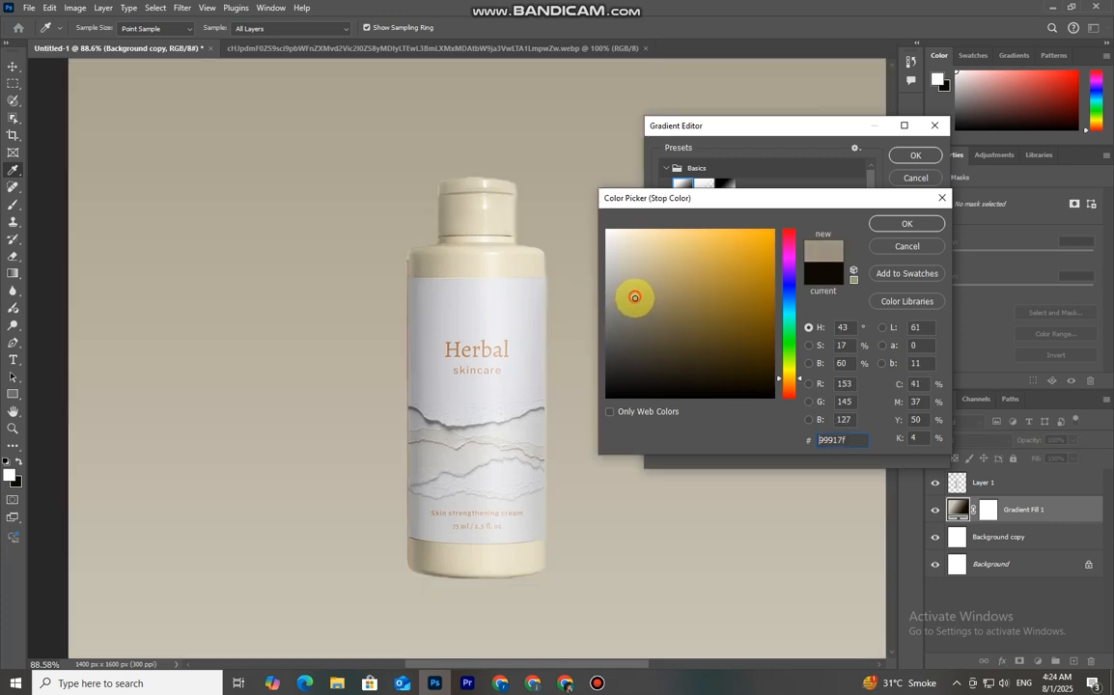
left_click_drag(634, 297, 634, 304)
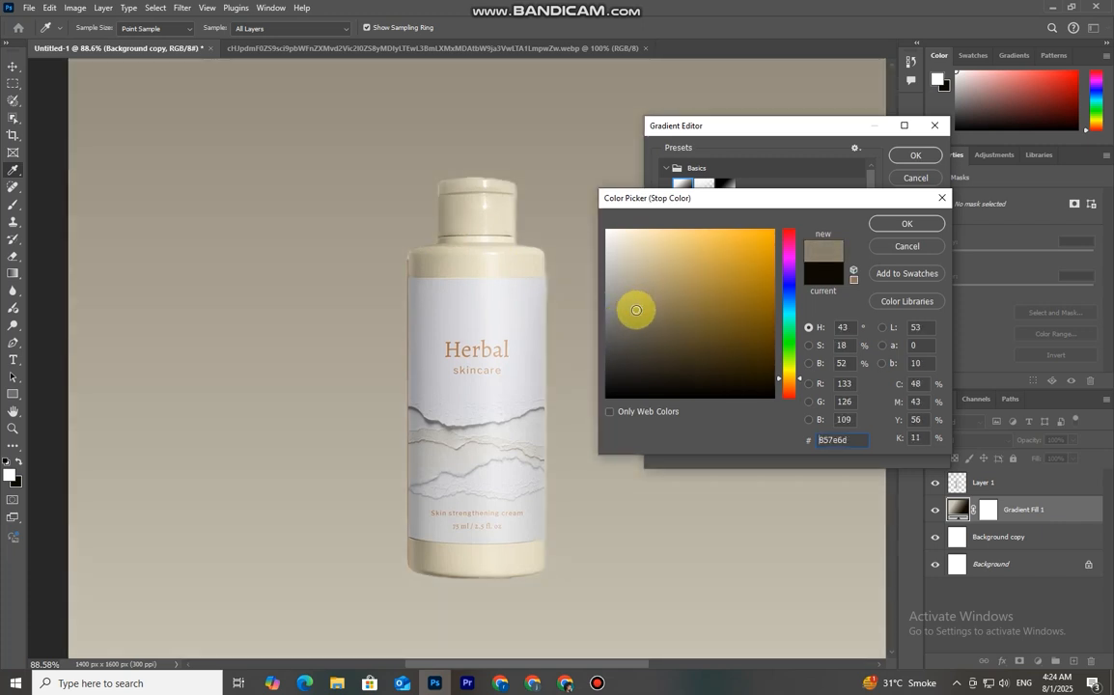
left_click(890, 223)
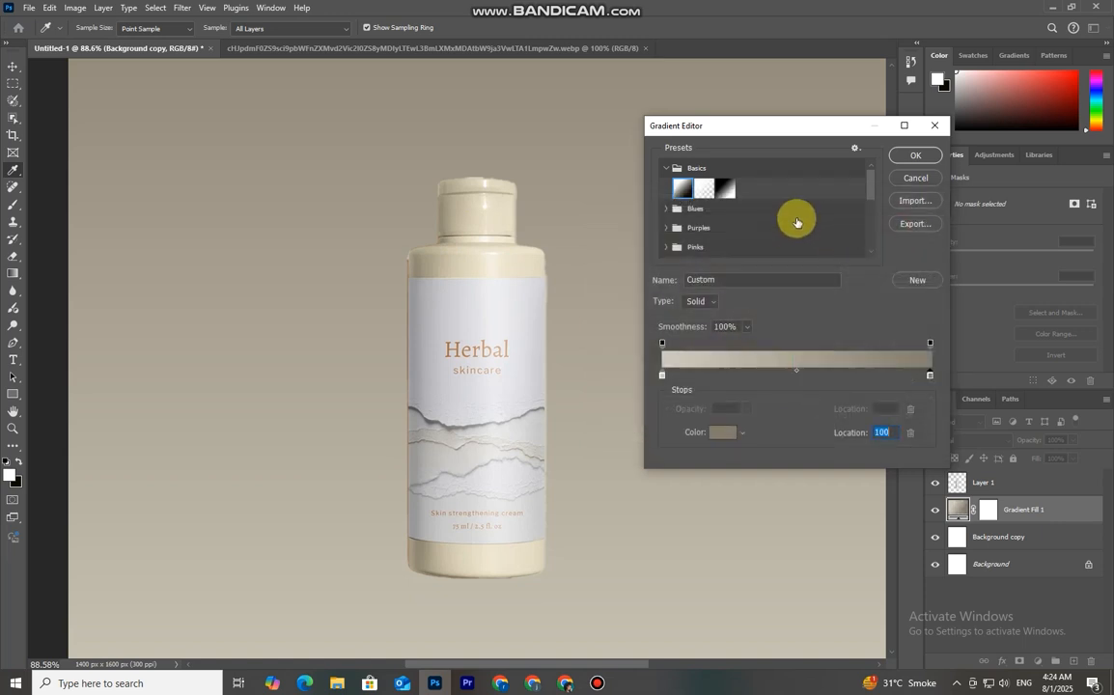
left_click(855, 148)
left_click(855, 148)
left_click(914, 158)
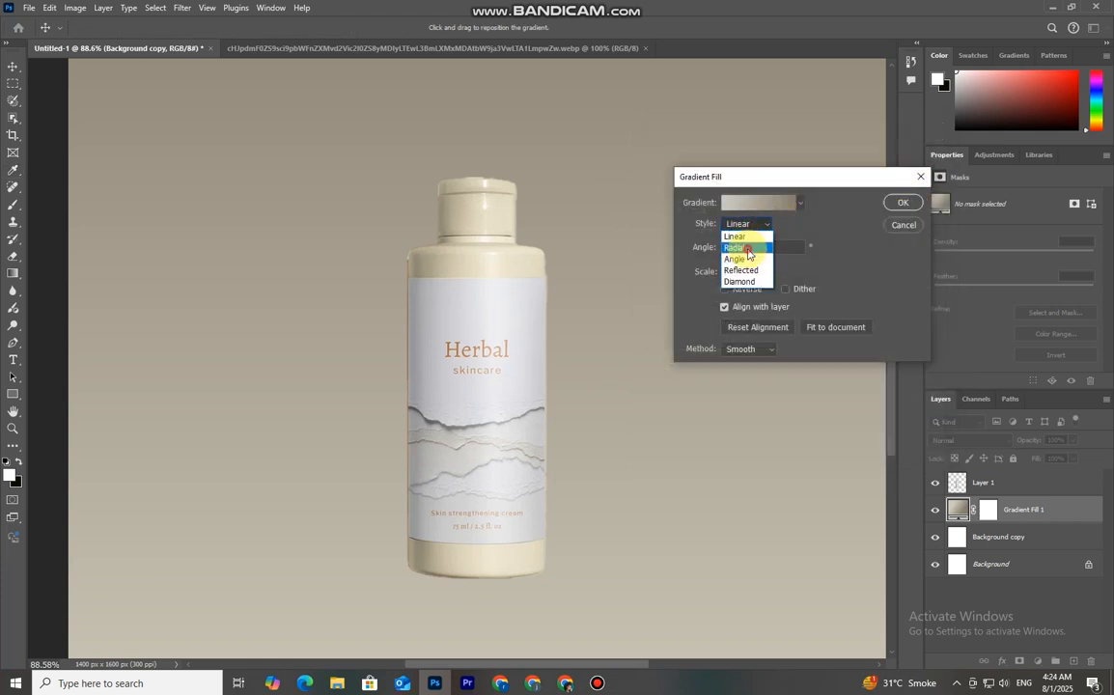
Set the gradient fill style to Radial, shift its centre upward on the canvas, and apply it
left_click(747, 248)
left_click_drag(822, 181, 833, 143)
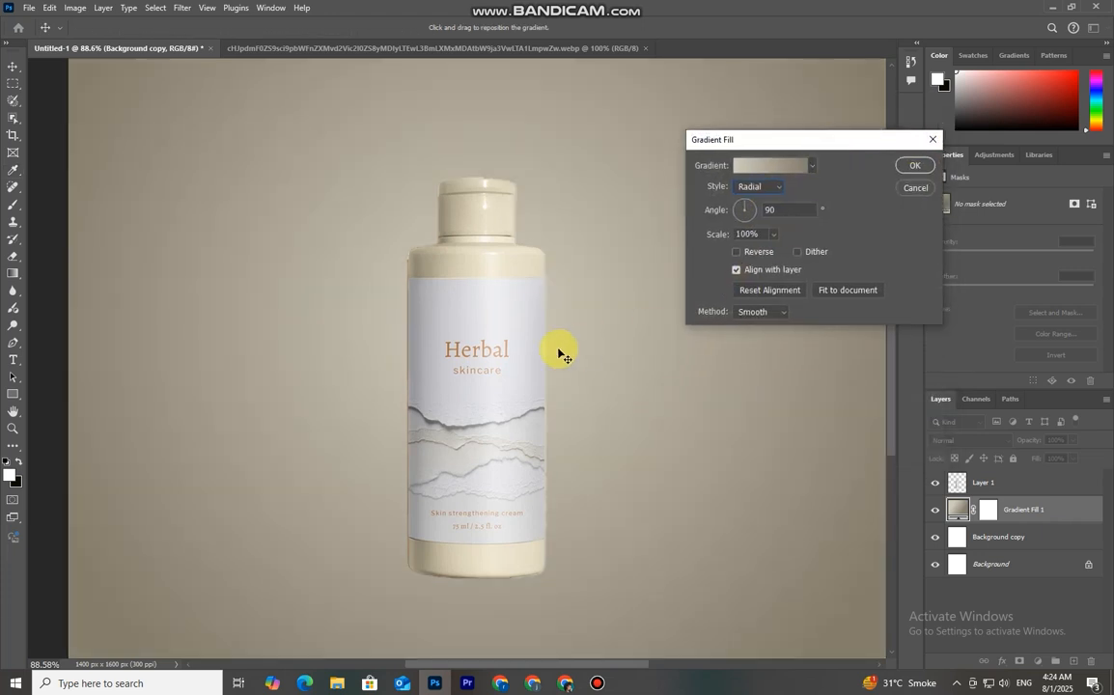
left_click(939, 165)
Merge the gradient fill layer with the Background copy layer
scroll(642, 366, "down", 3)
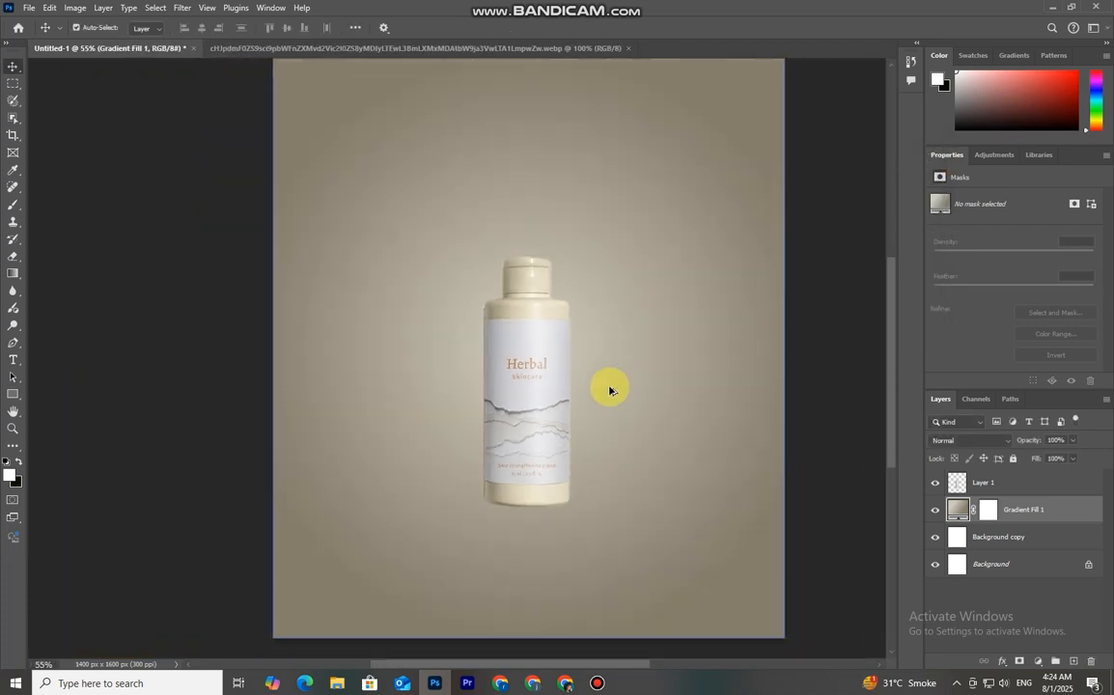
key("ctrl+0")
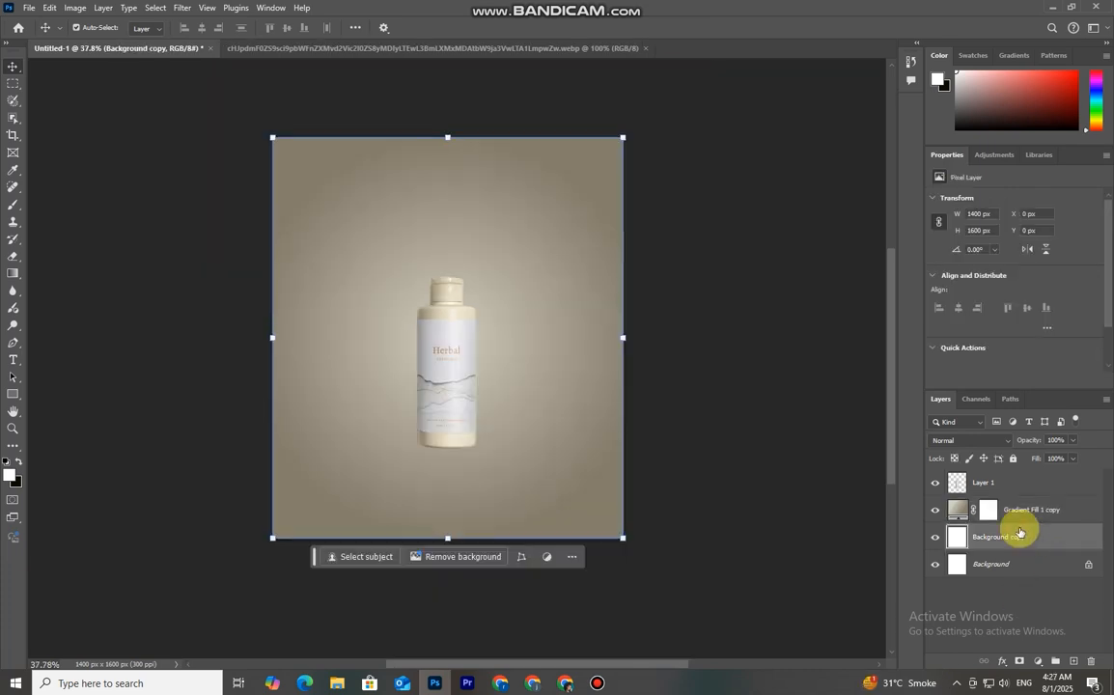
left_click(1018, 516, "shift")
right_click(1017, 520)
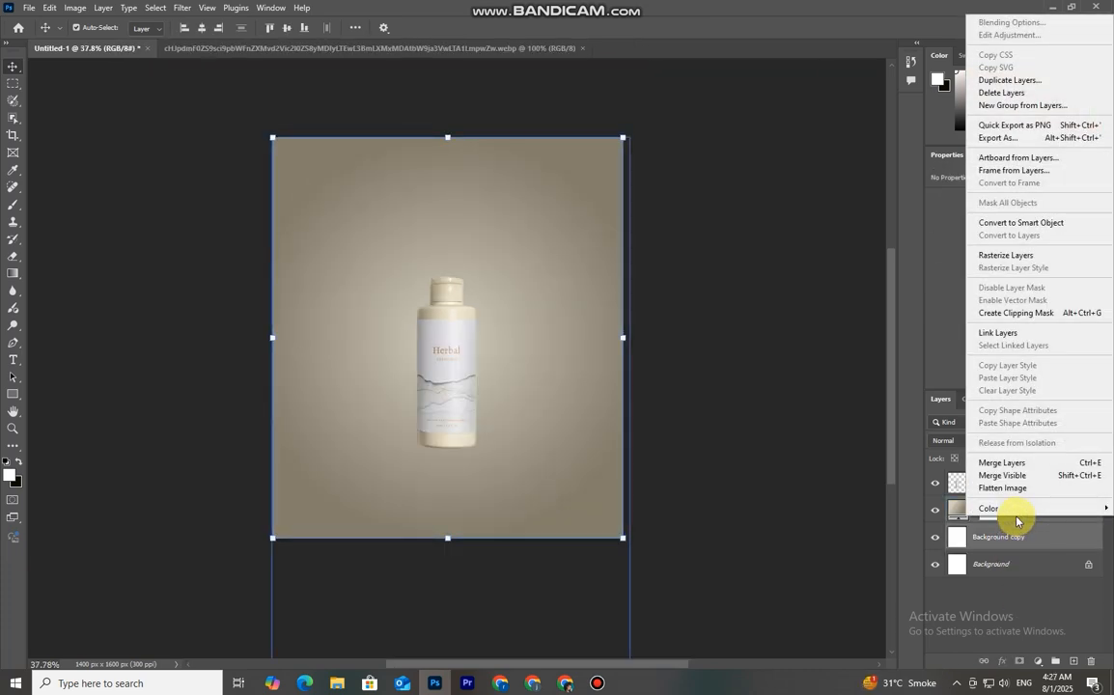
left_click(1004, 465)
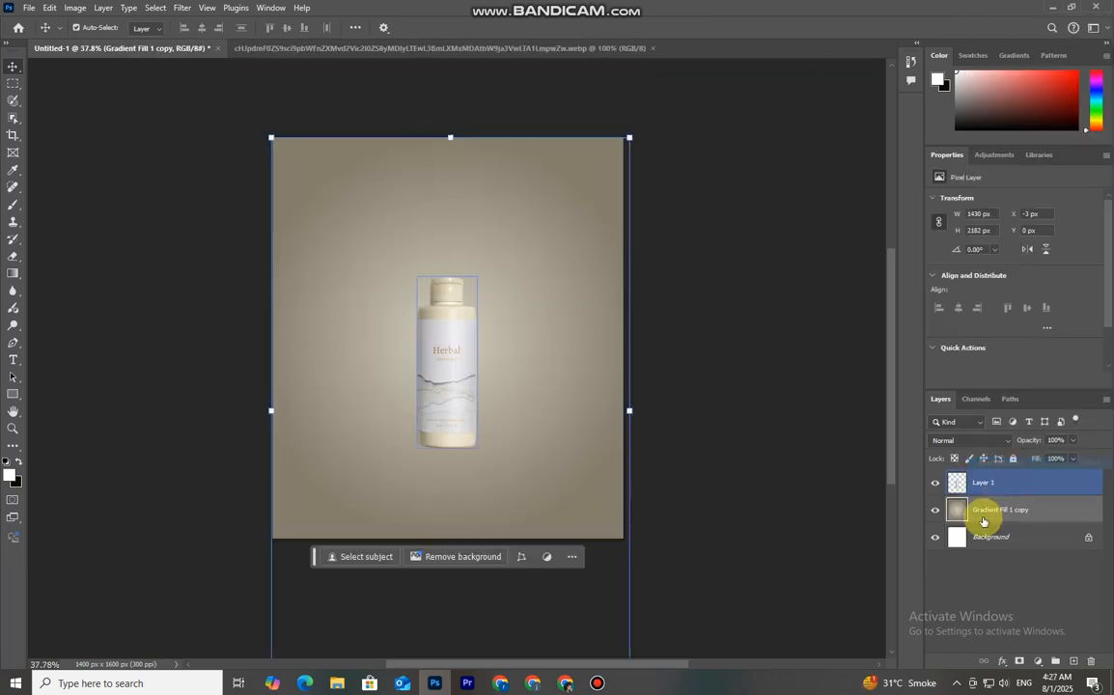
Duplicate the merged gradient layer and move the copy down to the lower half of the canvas
double_click(934, 512)
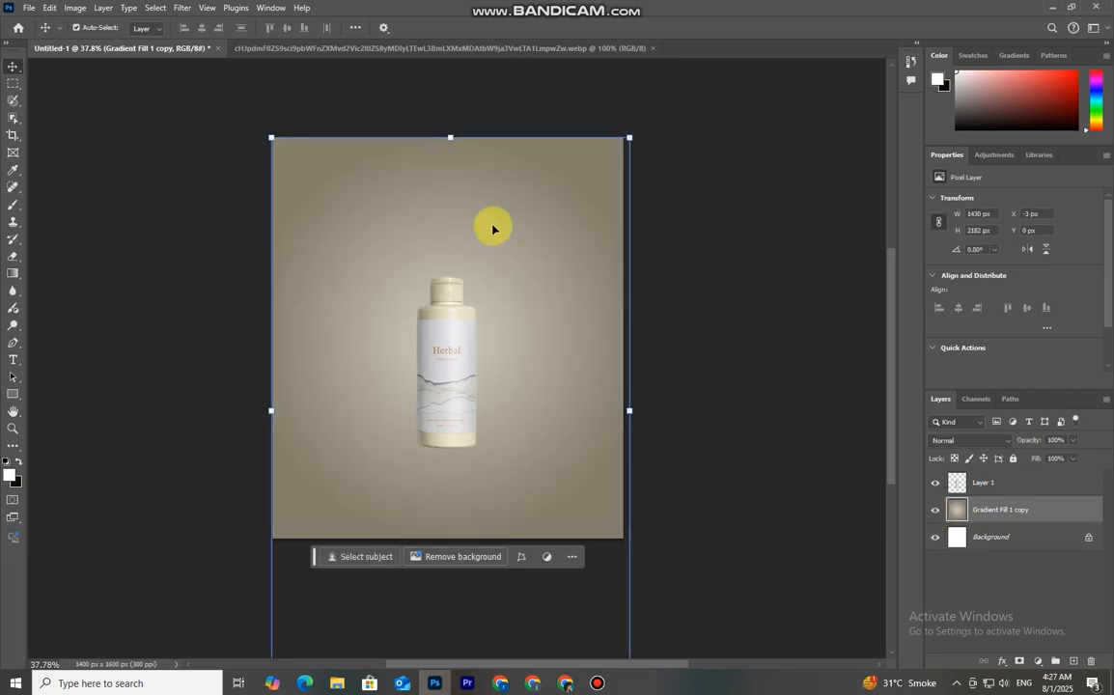
left_click_drag(1044, 514, 1073, 662)
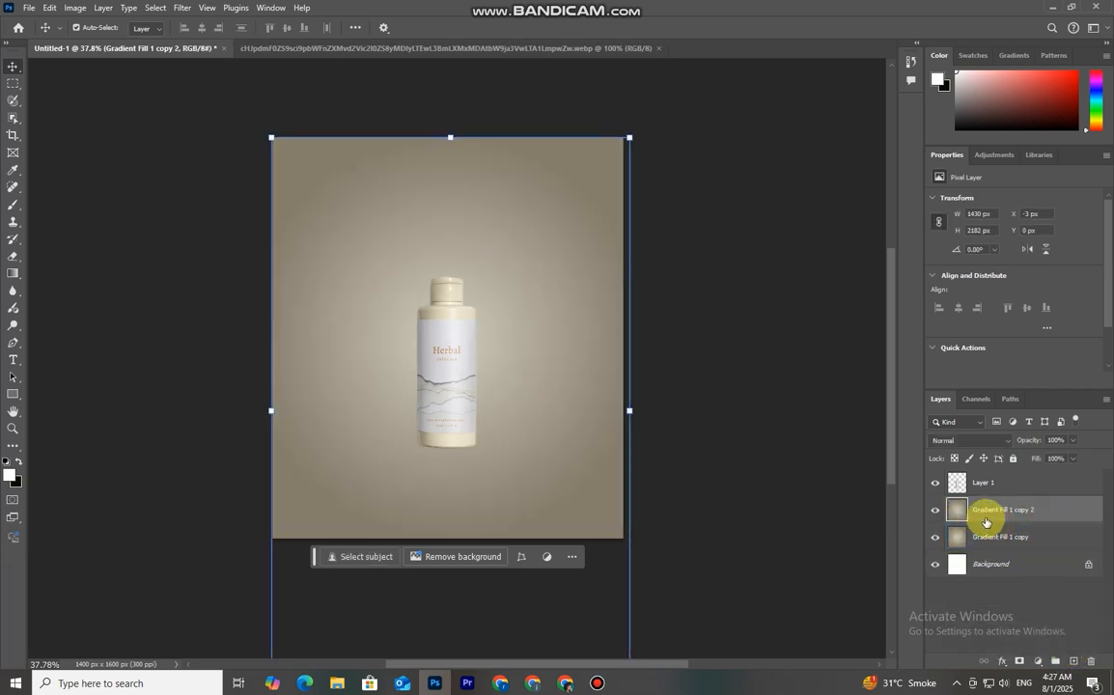
left_click_drag(447, 156, 438, 398)
Warp the copy's top edge into an upward curve to form a curved floor, then commit
right_click(535, 447)
left_click(531, 447)
key("ctrl+t")
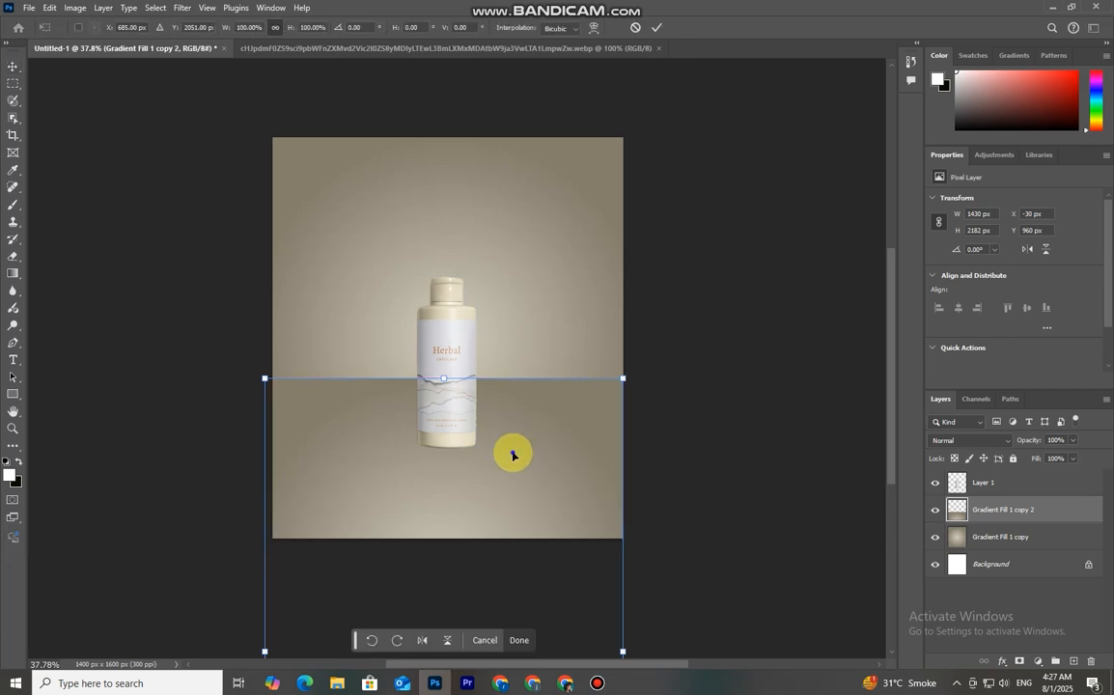
right_click(513, 451)
left_click(546, 266)
key("ctrl+minus")
left_click_drag(448, 475, 450, 403)
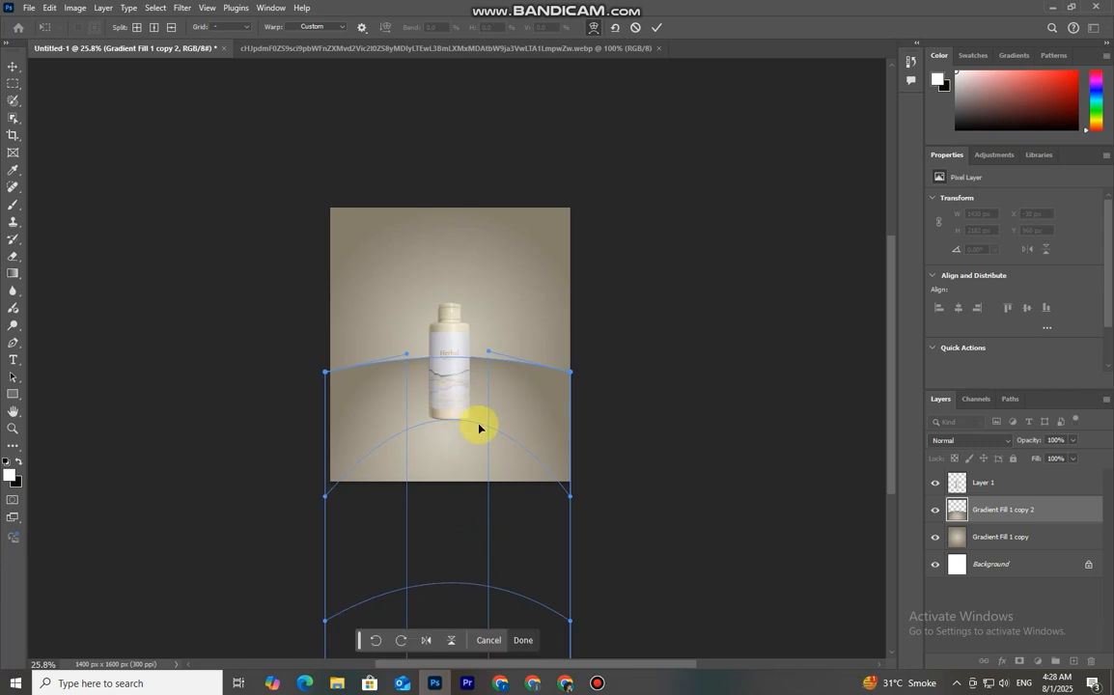
left_click(655, 30)
Open Blending Options for the floor layer and enable Gradient Overlay
left_click(649, 425)
left_click(1035, 513)
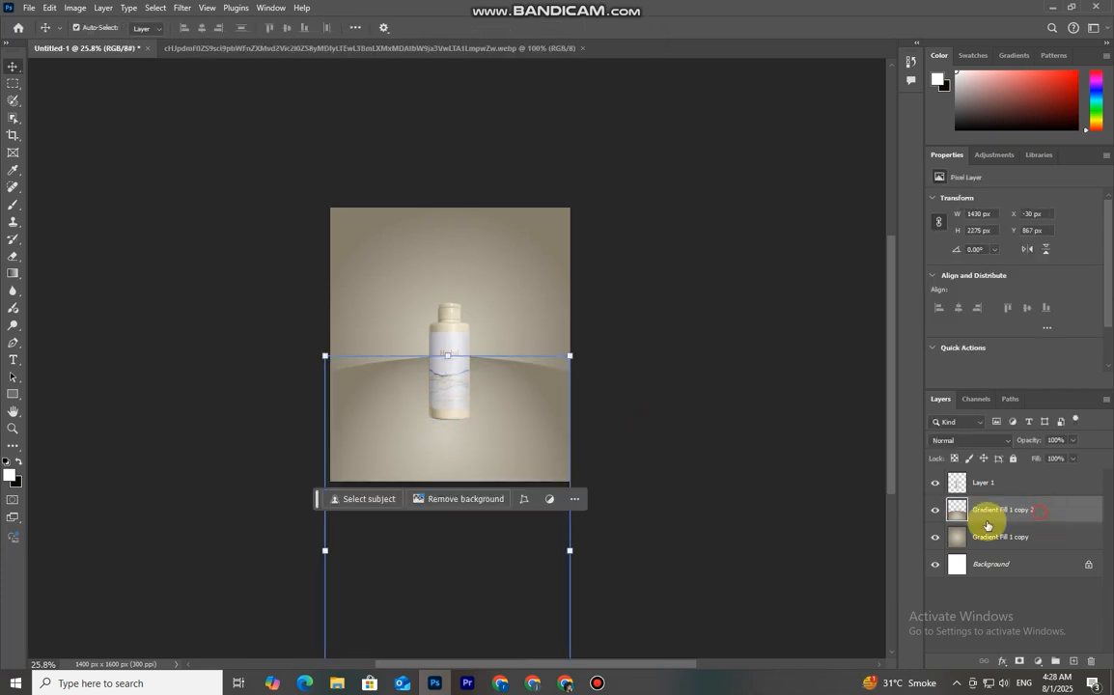
left_click(934, 513)
left_click(934, 513)
right_click(1052, 514)
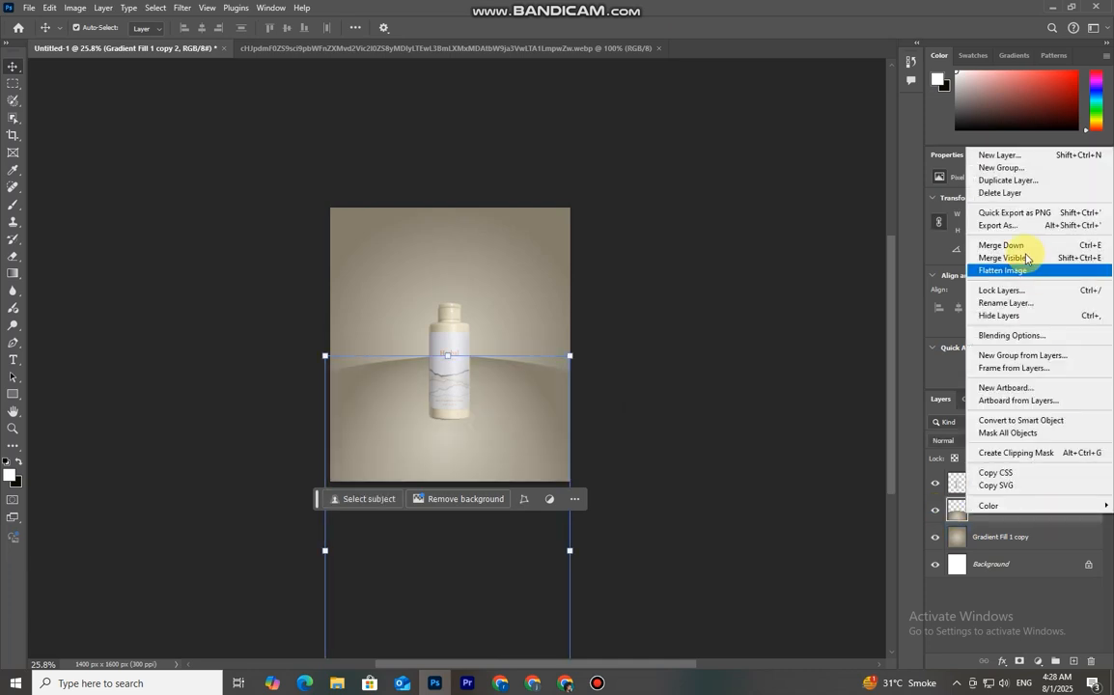
left_click(1029, 336)
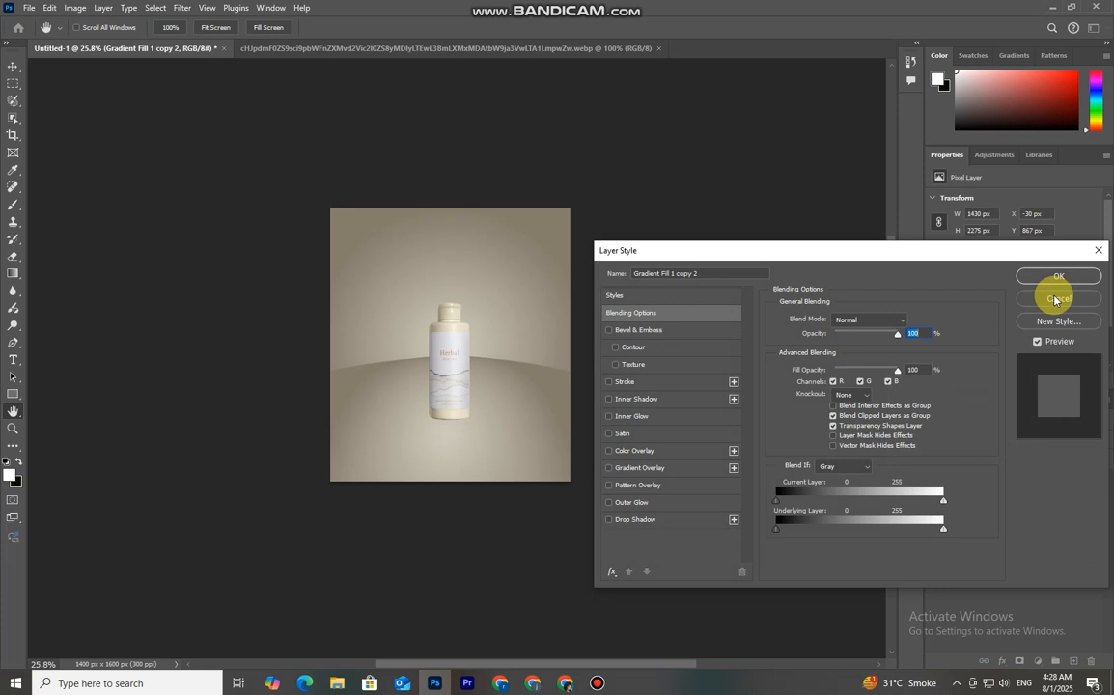
left_click(663, 470)
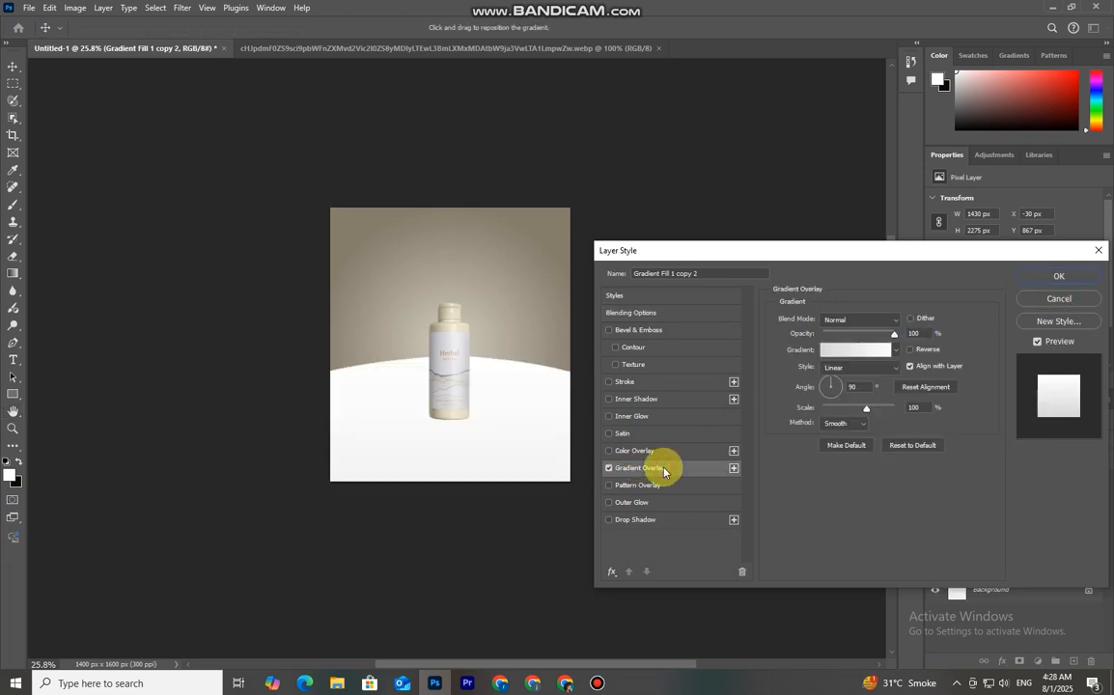
Set the overlay gradient's right stop to 857e6d by sampling the backdrop and confirm
left_click(856, 349)
left_click(661, 375)
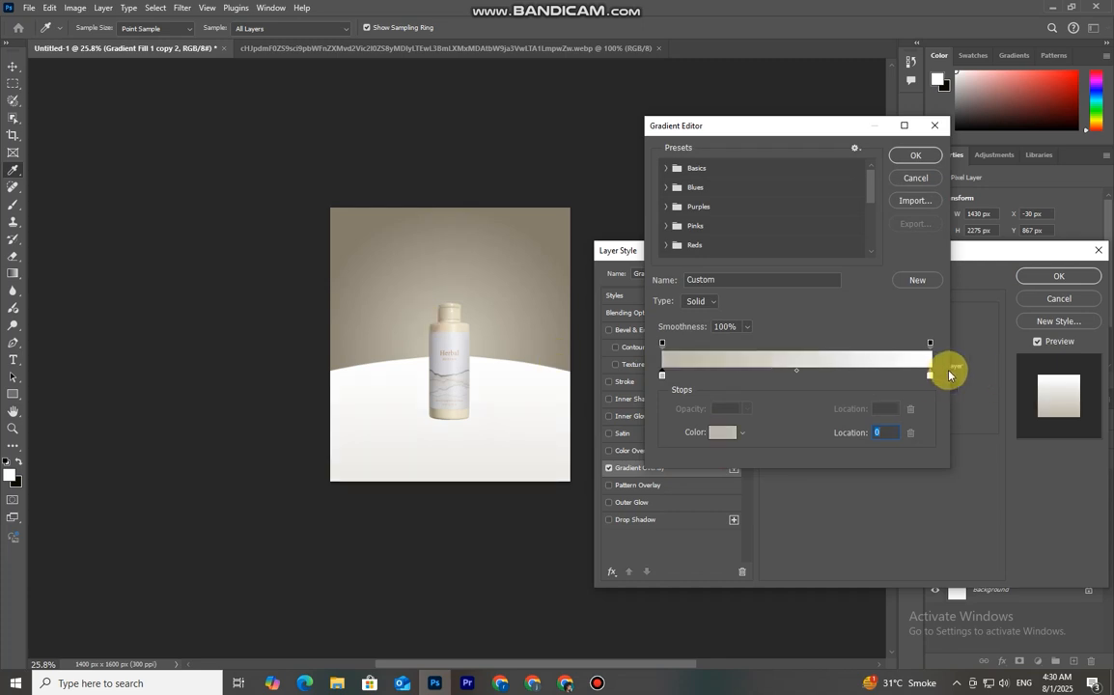
left_click(930, 375)
left_click(722, 433)
left_click(341, 212)
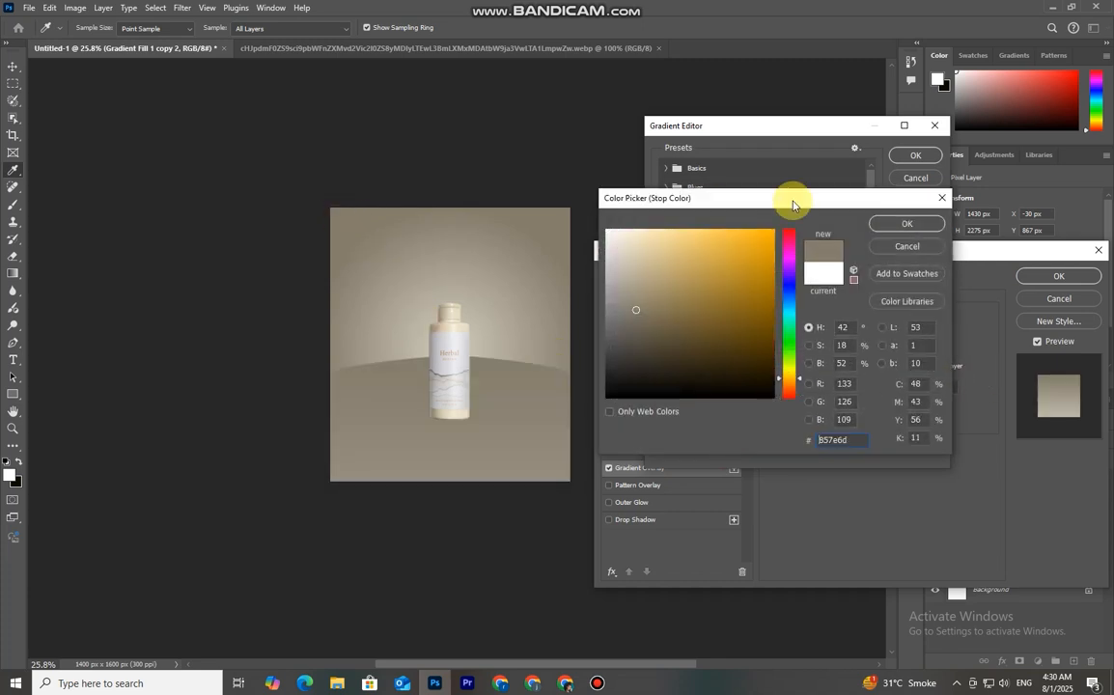
left_click(896, 224)
left_click(915, 155)
Set the gradient overlay style to Reflected with an angle of -177°
left_click(839, 368)
left_click(864, 414)
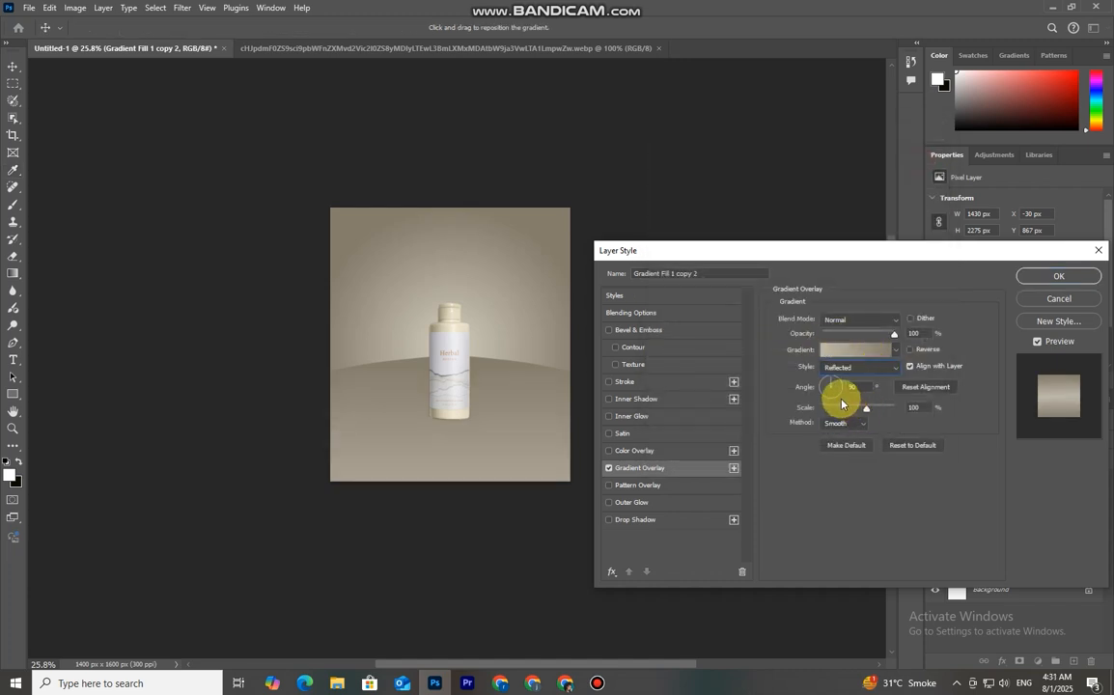
left_click_drag(830, 383, 822, 389)
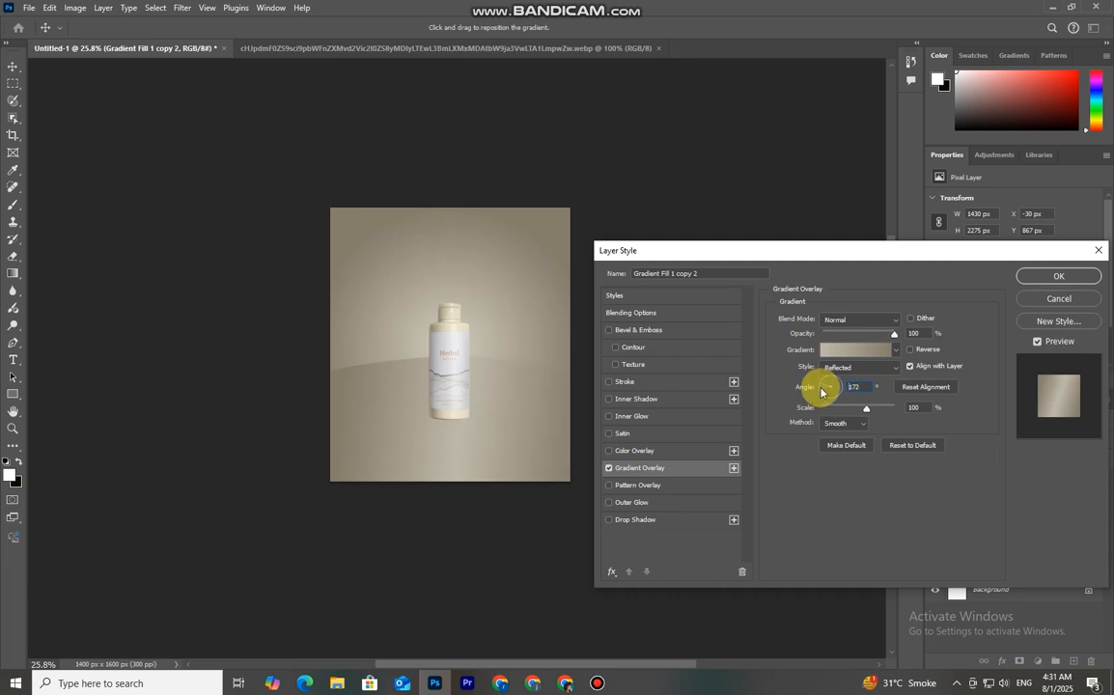
left_click(821, 391)
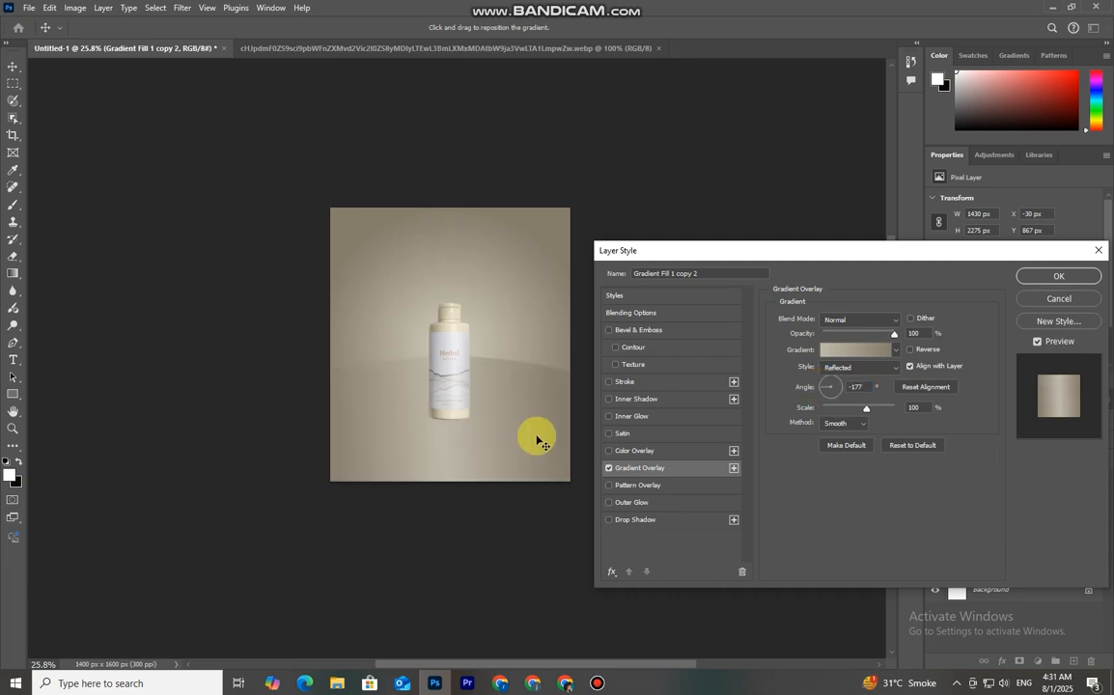
Change the overlay gradient's right stop to 918a78 and apply the layer style
left_click(849, 357)
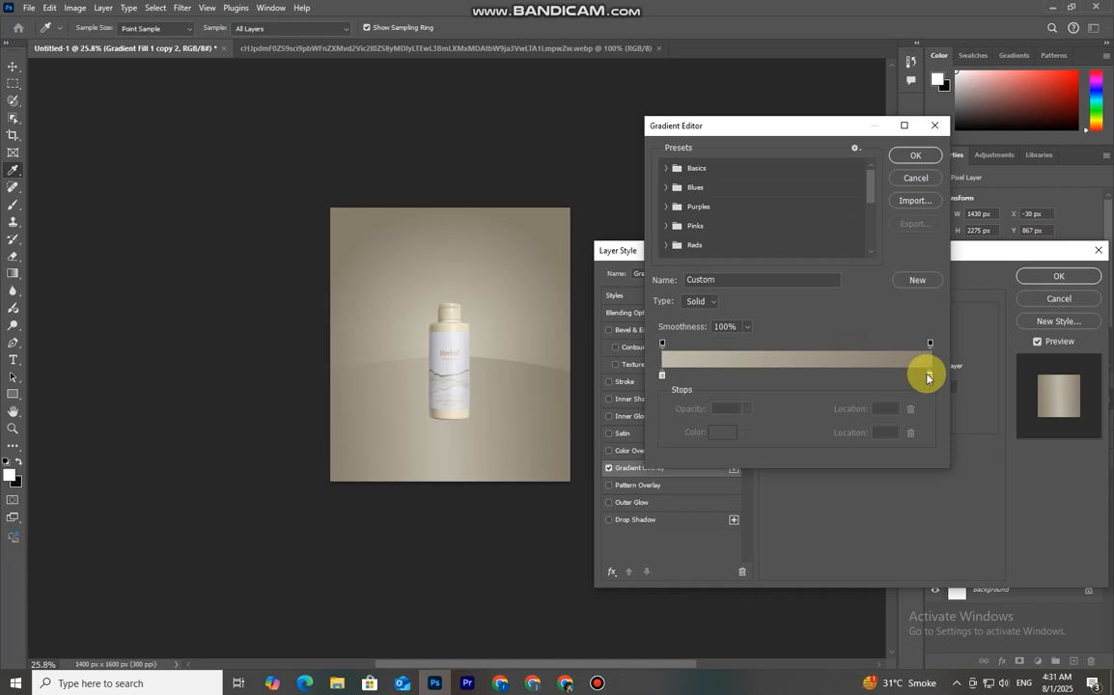
double_click(927, 377)
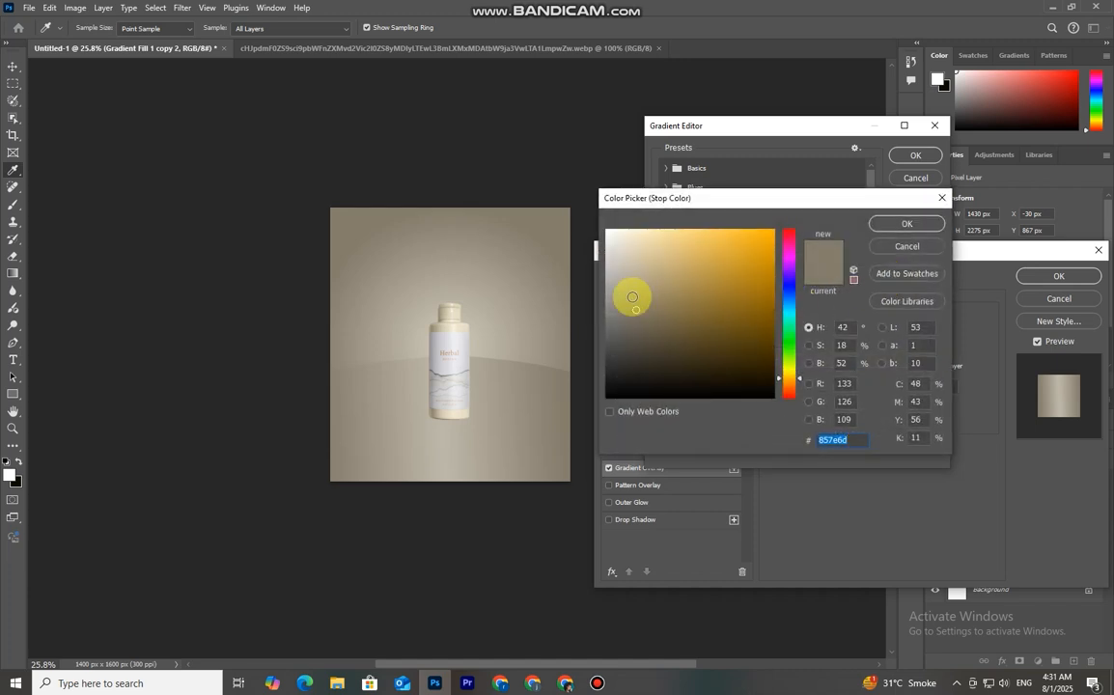
left_click(638, 294)
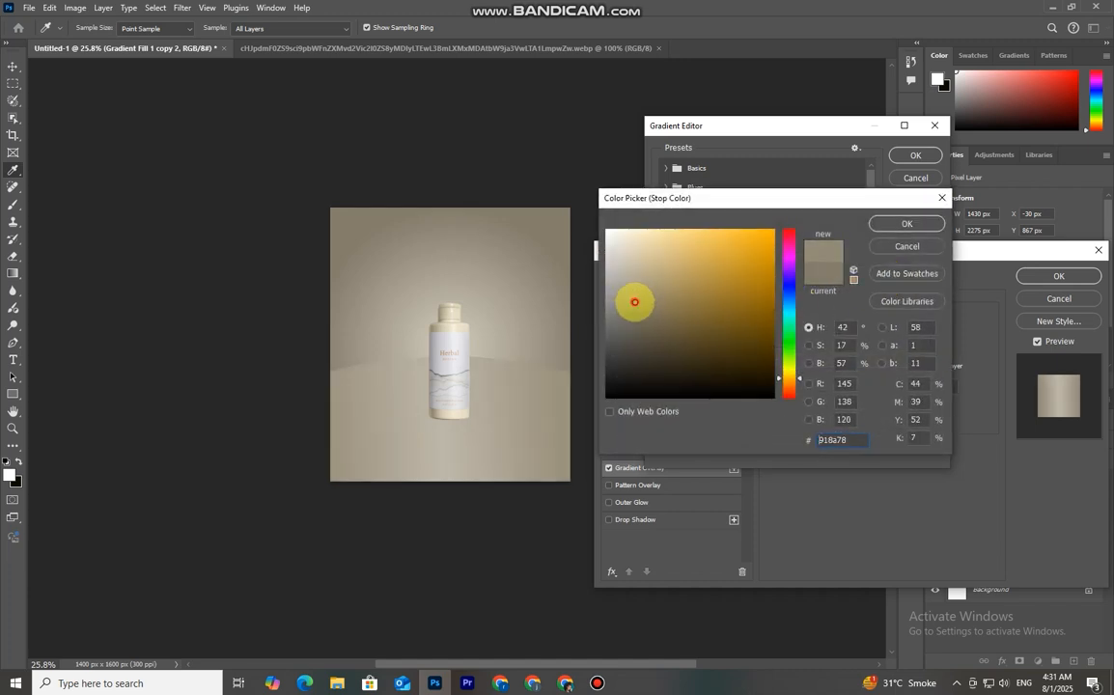
left_click(907, 225)
left_click(914, 156)
left_click(1075, 276)
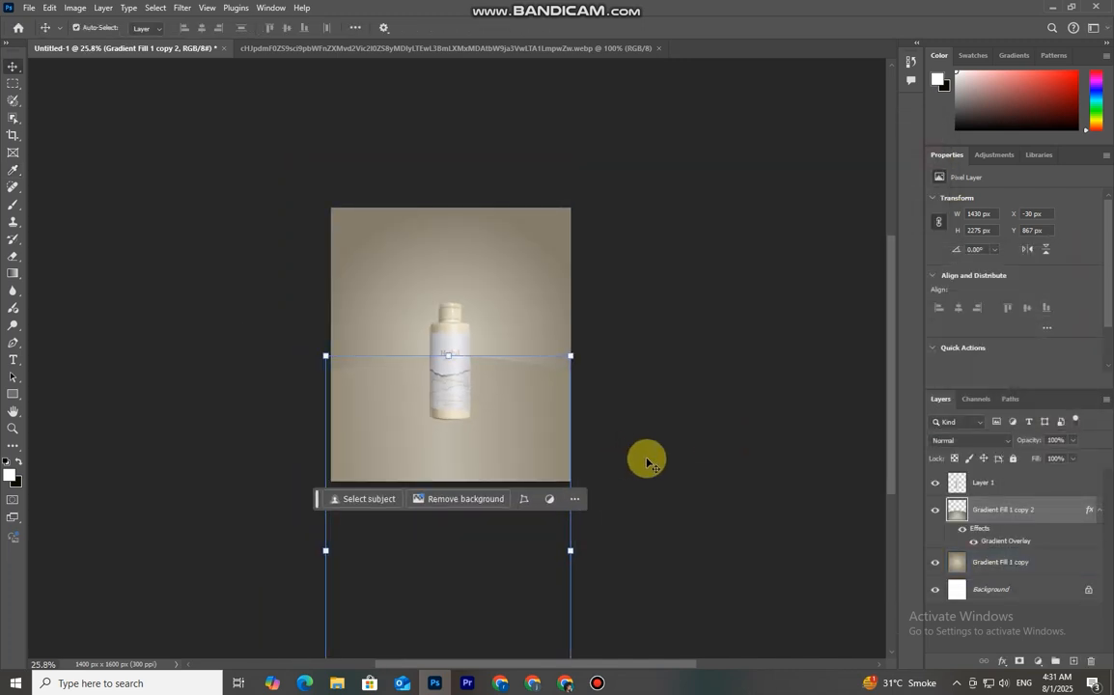
Move the bottle layer upward on the canvas so it sits higher above the floor
scroll(382, 451, "up", 7)
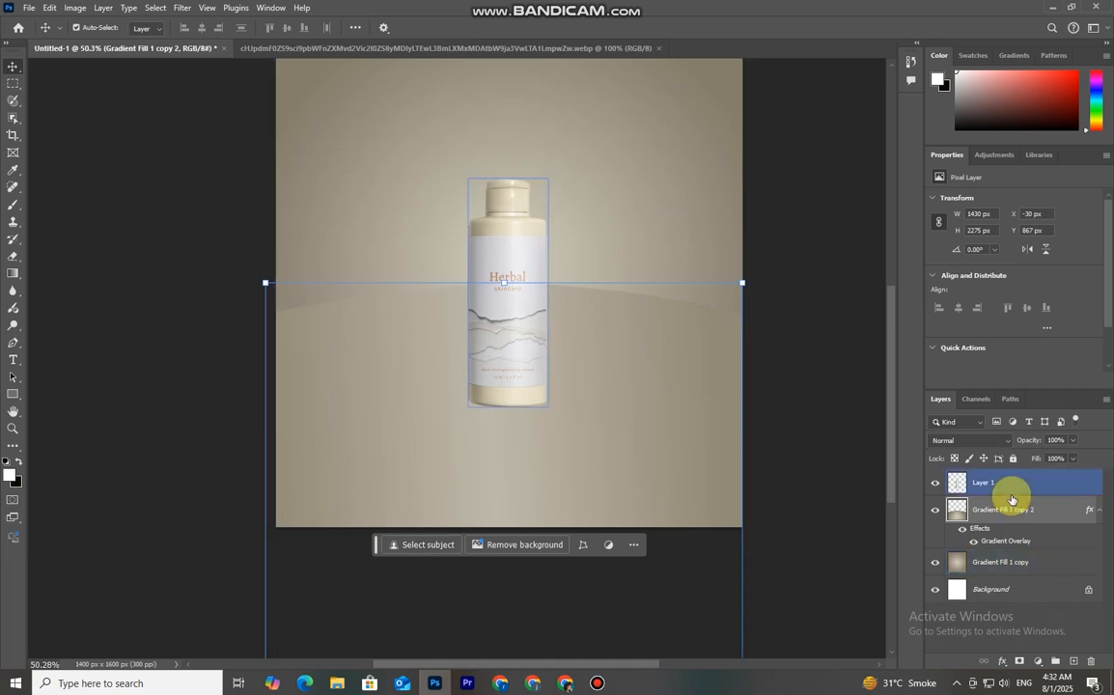
left_click(1011, 492)
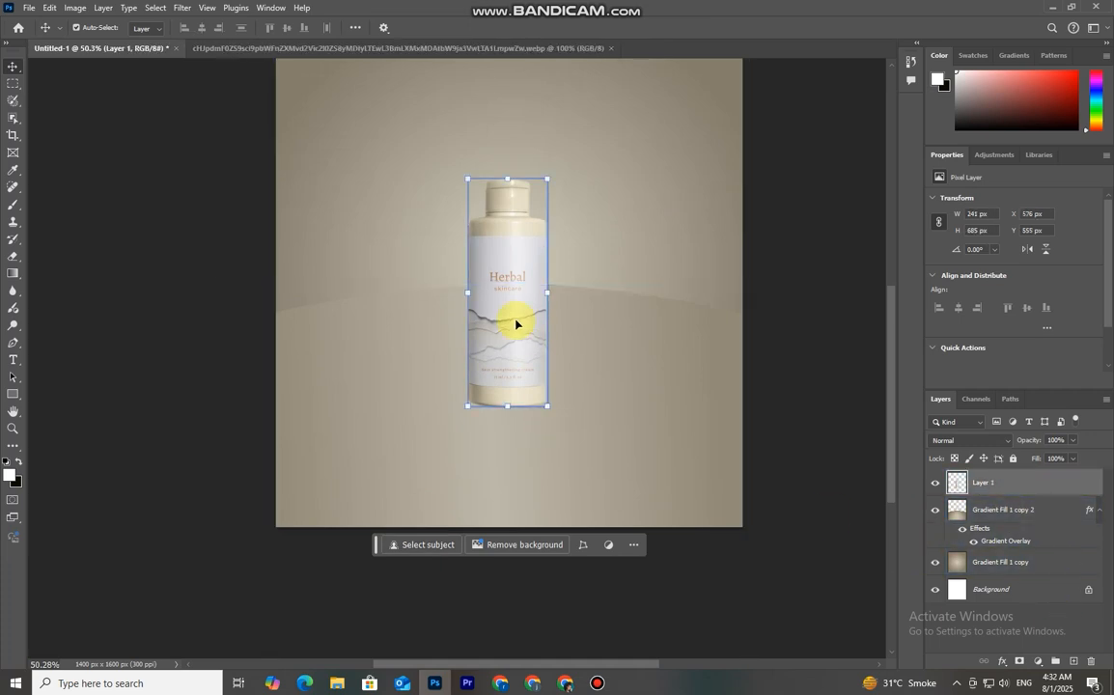
scroll(498, 453, "down", 2)
left_click_drag(516, 366, 516, 329)
scroll(515, 425, "down", 1)
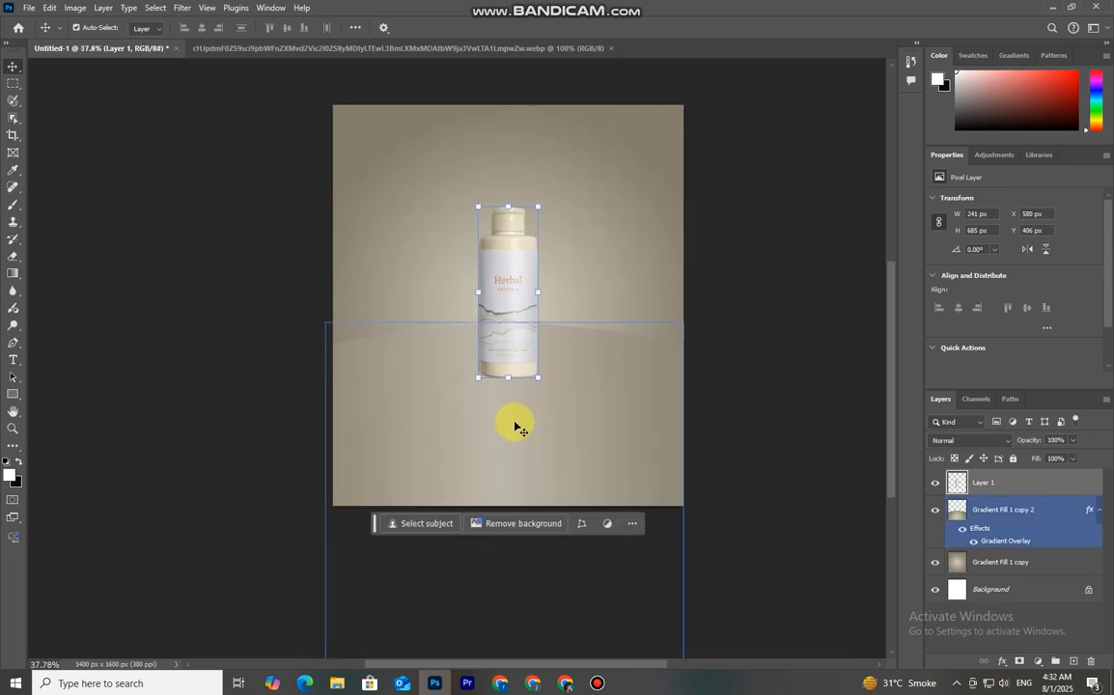
left_click(746, 390)
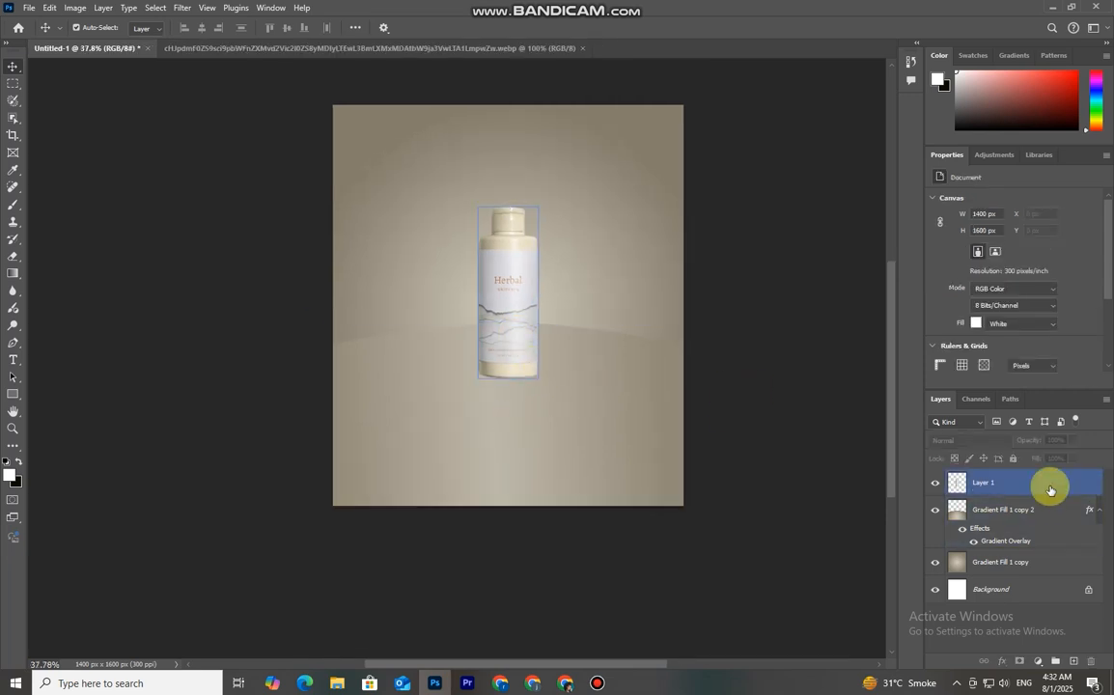
Draw a black ellipse with no stroke, about 741 × 196 px, beneath the bottle with the Ellipse tool
right_click(13, 394)
left_click(70, 404)
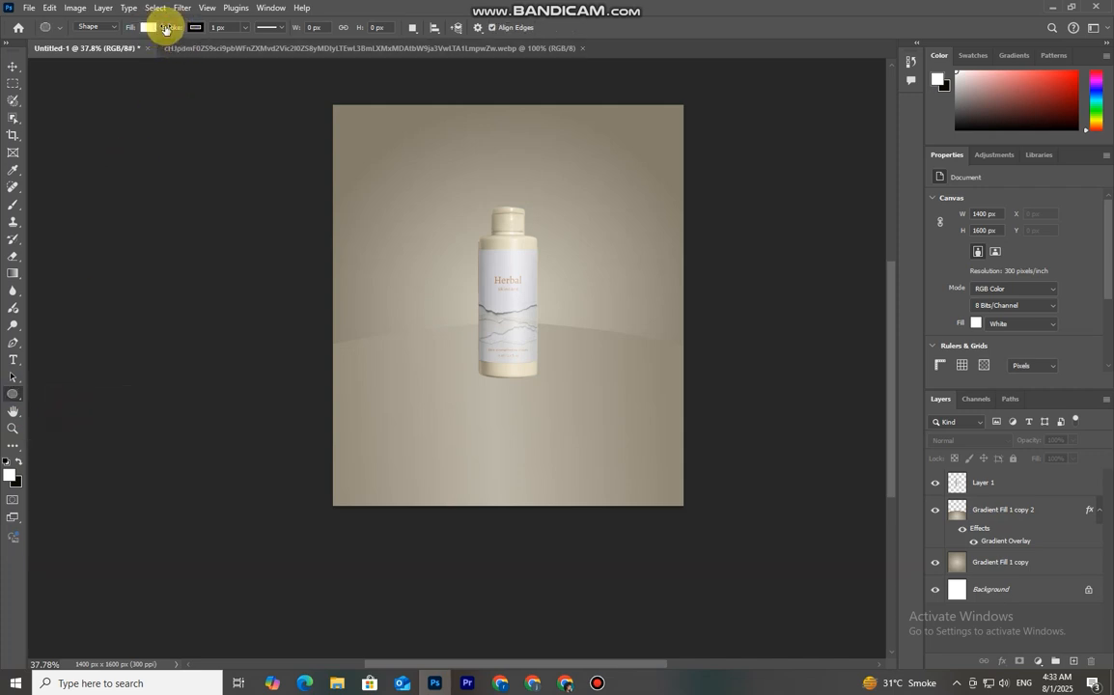
left_click(147, 28)
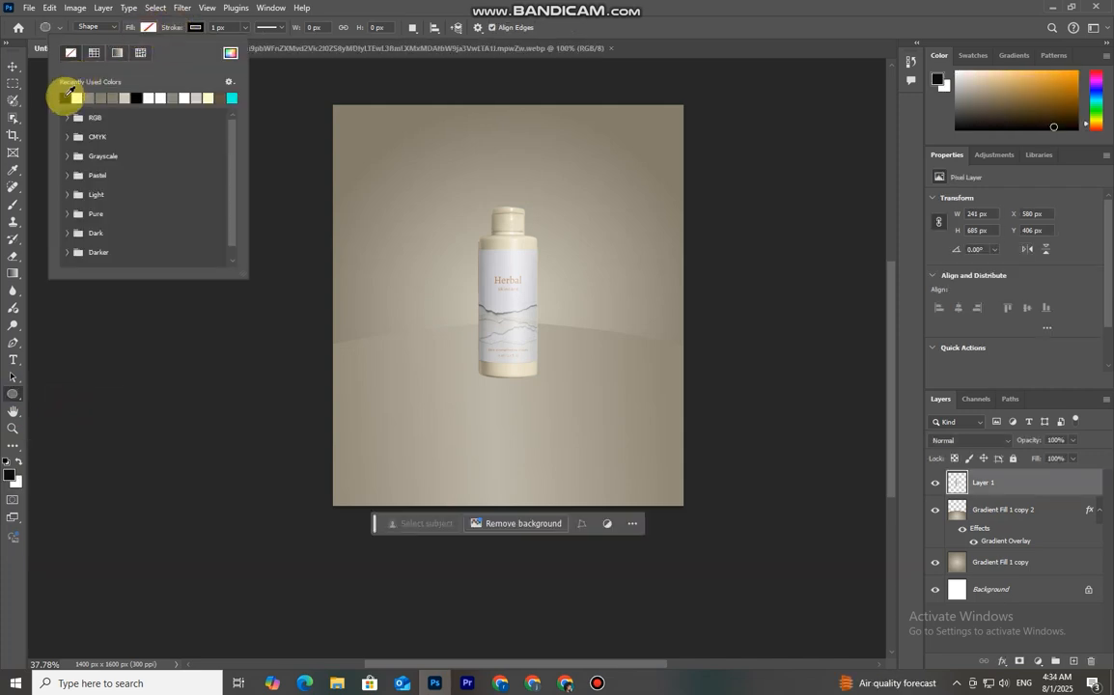
left_click(65, 99)
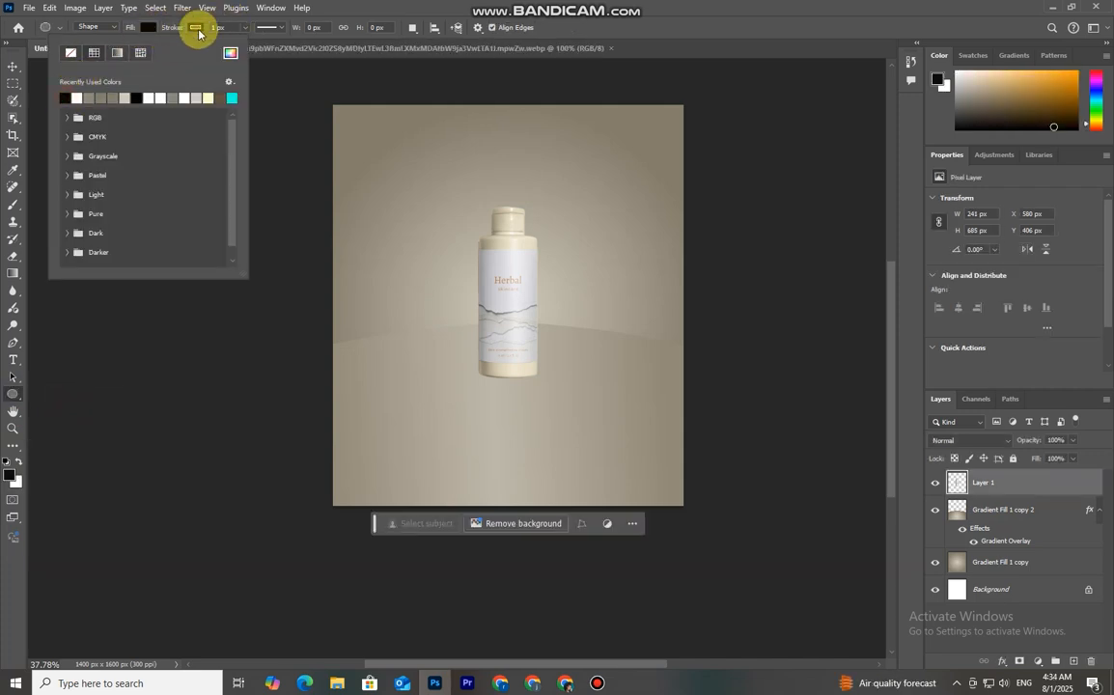
left_click(197, 30)
mouse_move(416, 363)
left_mouse_down()
mouse_move(535, 414)
mouse_move(601, 428)
mouse_move(600, 409)
left_mouse_up()
left_click(12, 66)
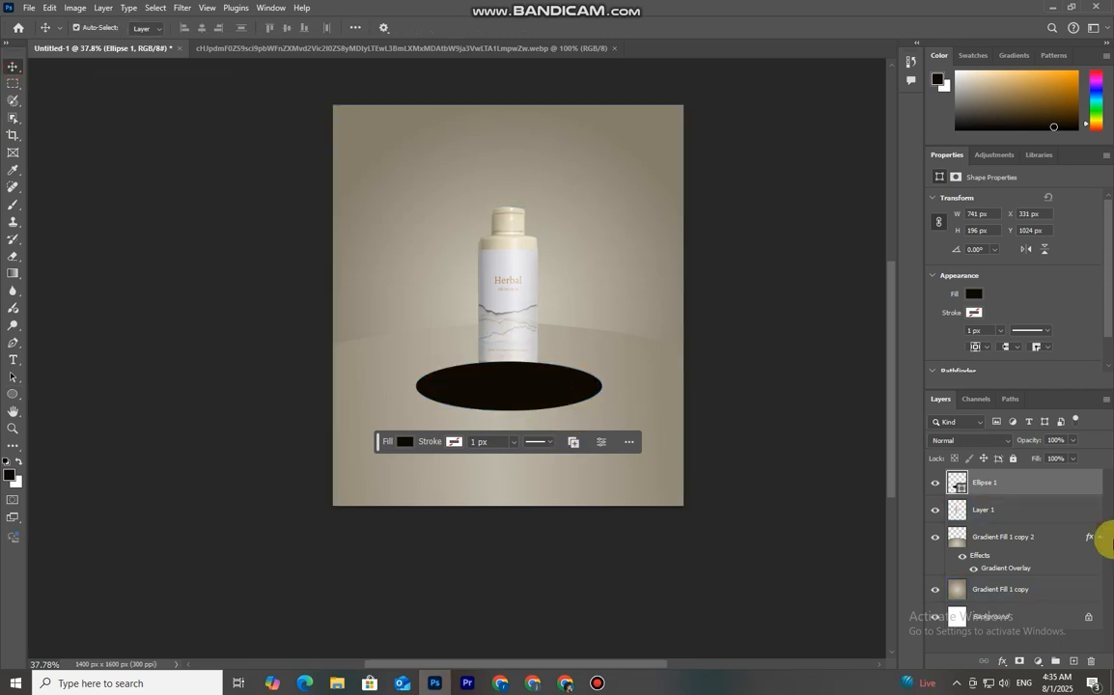
Add a Gradient Overlay layer style to the ellipse using the reflected gradient and apply it
left_click(12, 274)
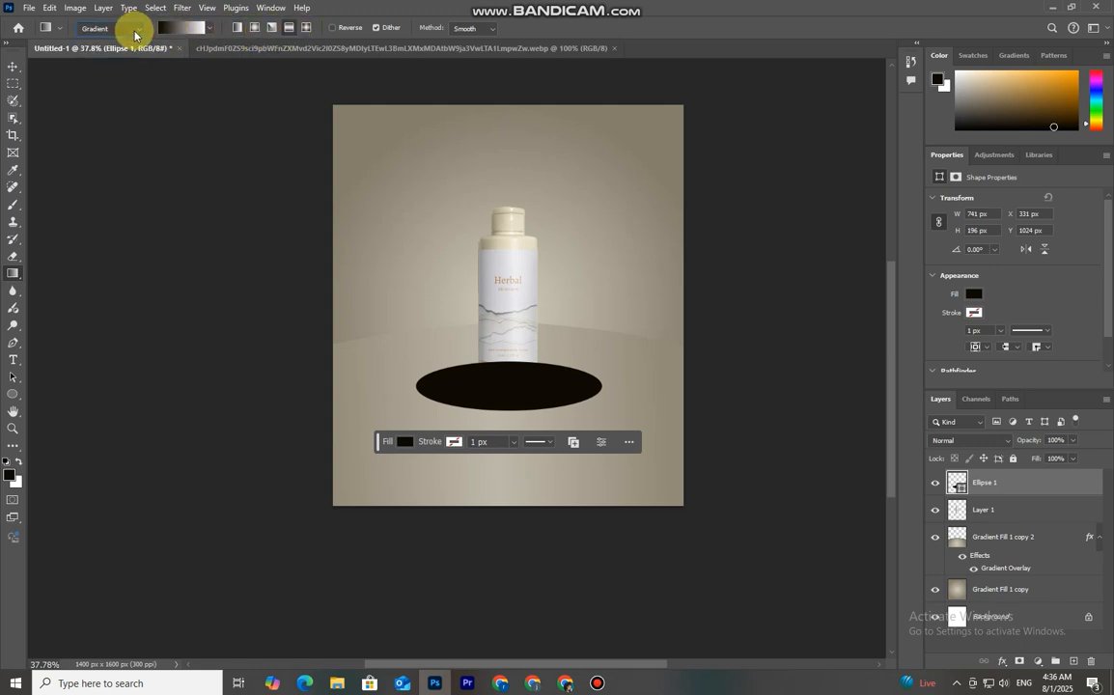
left_click(1038, 662)
left_click(995, 664)
left_click(1002, 666)
left_click(1033, 622)
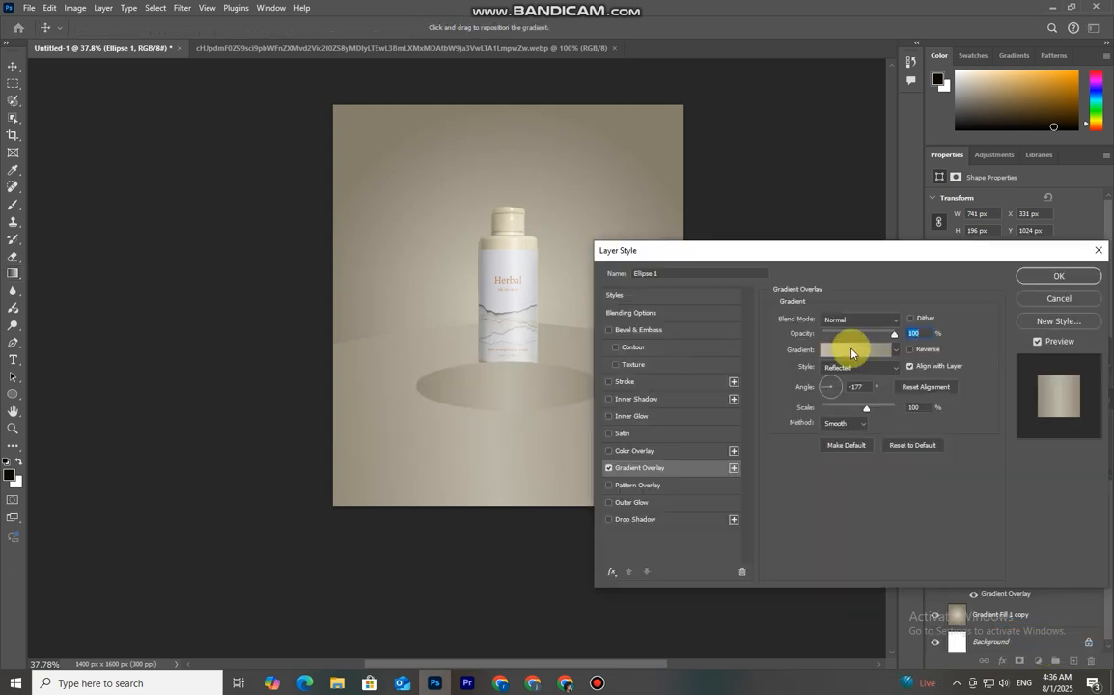
left_click(1028, 276)
Move the ellipse layer below the bottle layer and nudge the ellipse up under the bottle's base
key("g")
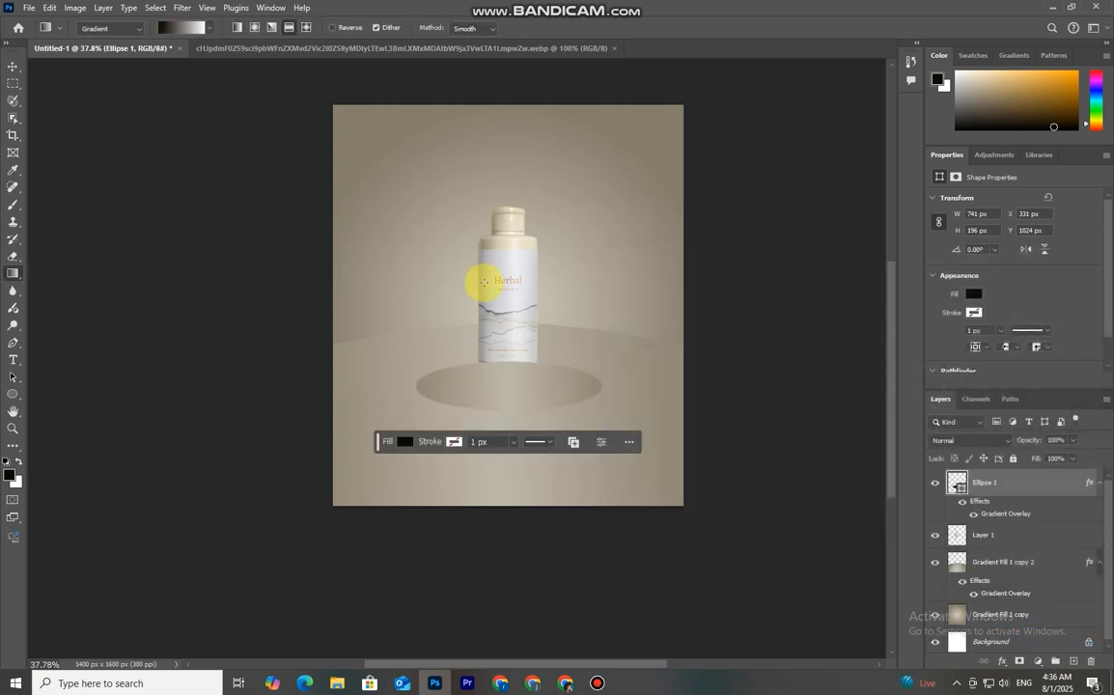
left_click_drag(1043, 494, 1040, 553)
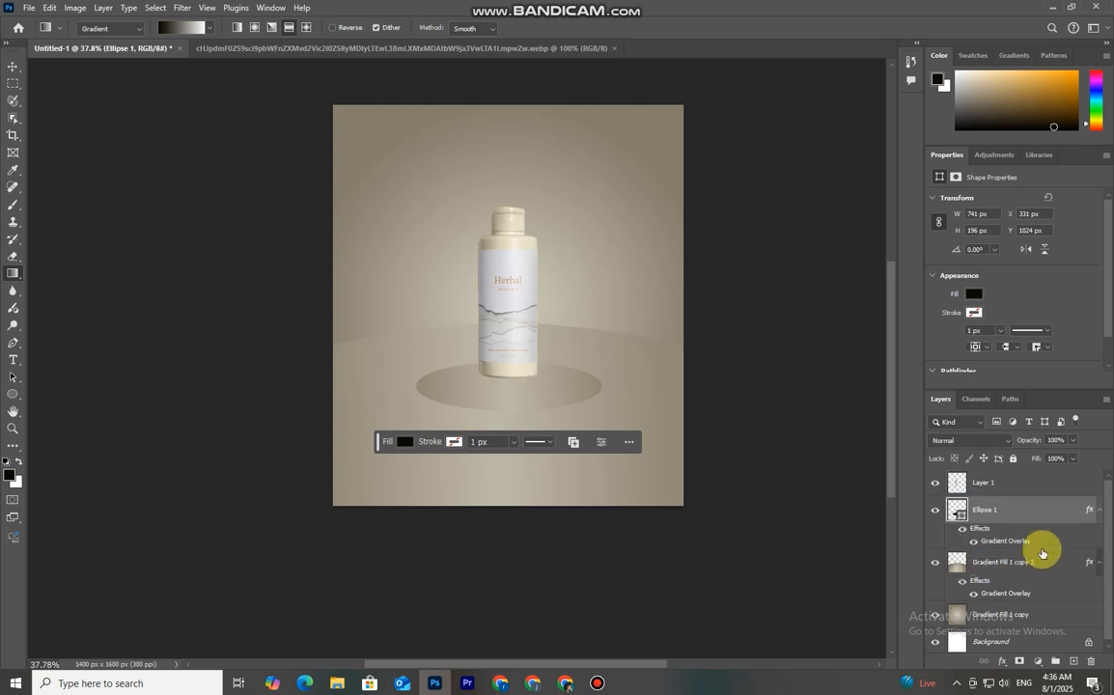
left_click(14, 68)
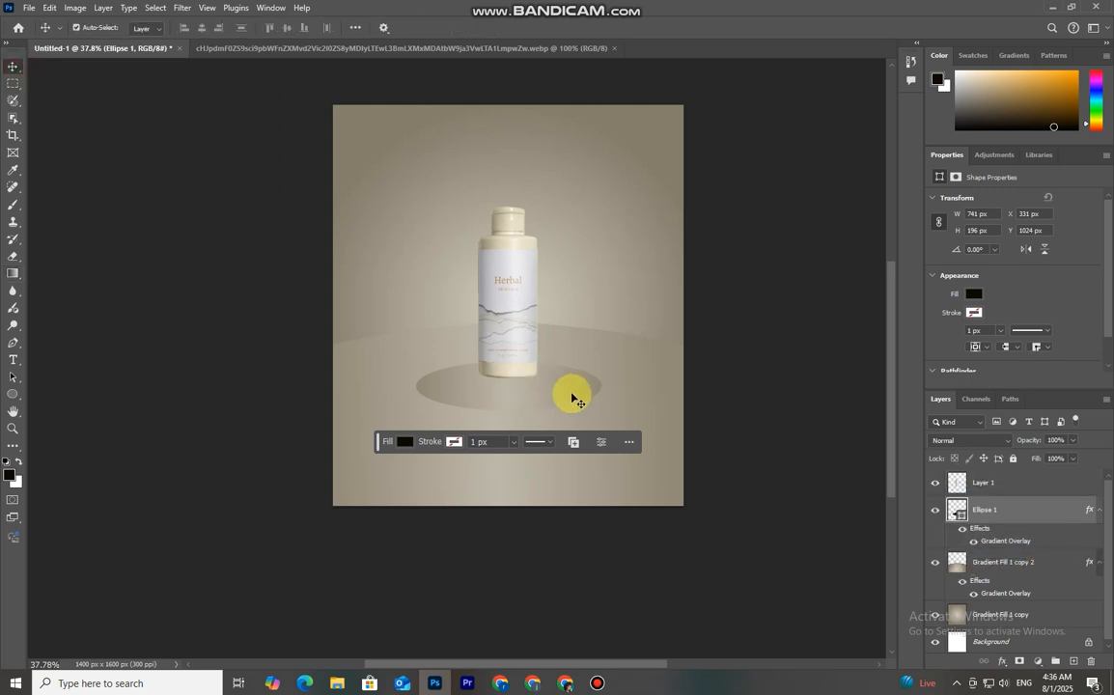
left_click_drag(572, 397, 570, 391)
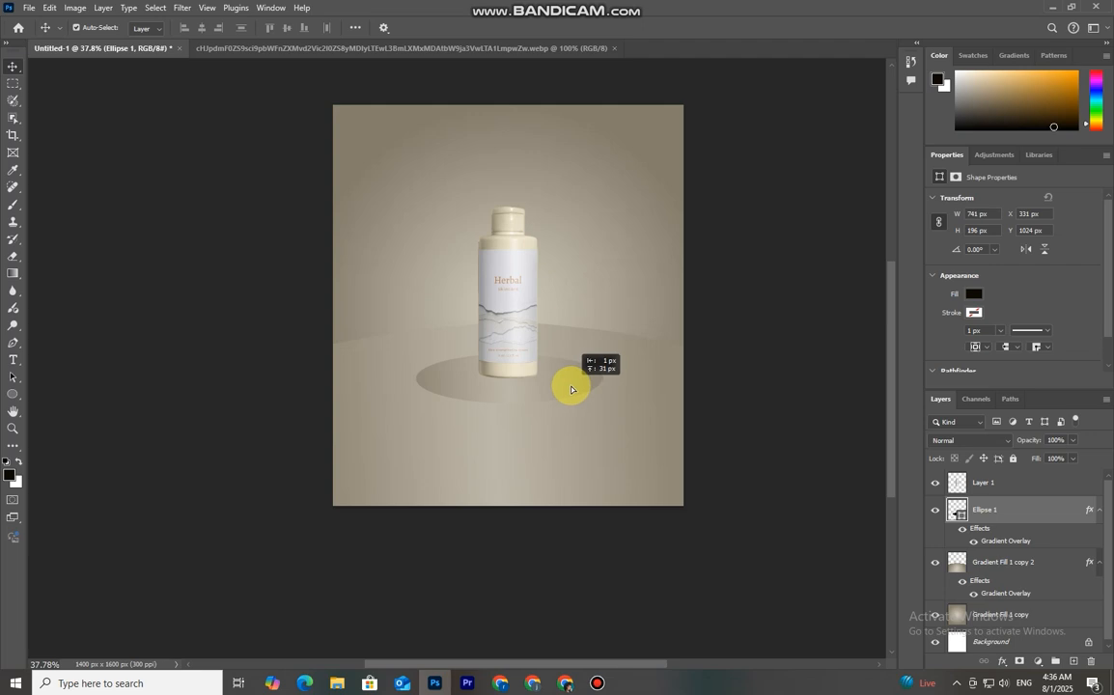
left_click_drag(570, 390, 569, 390)
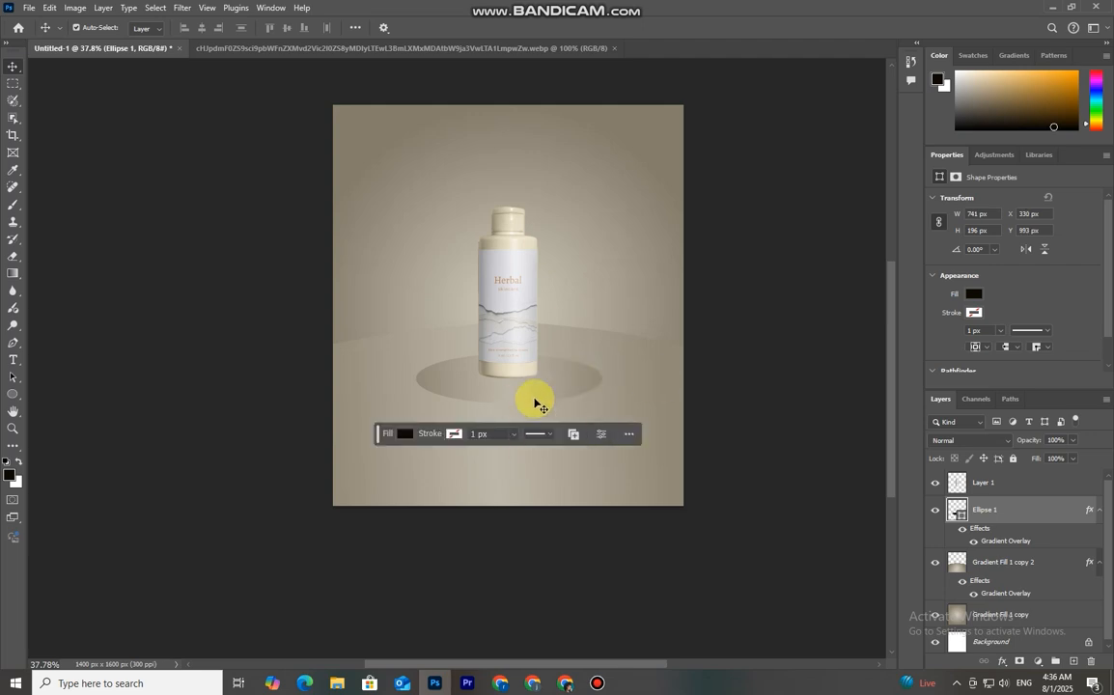
left_click(562, 386)
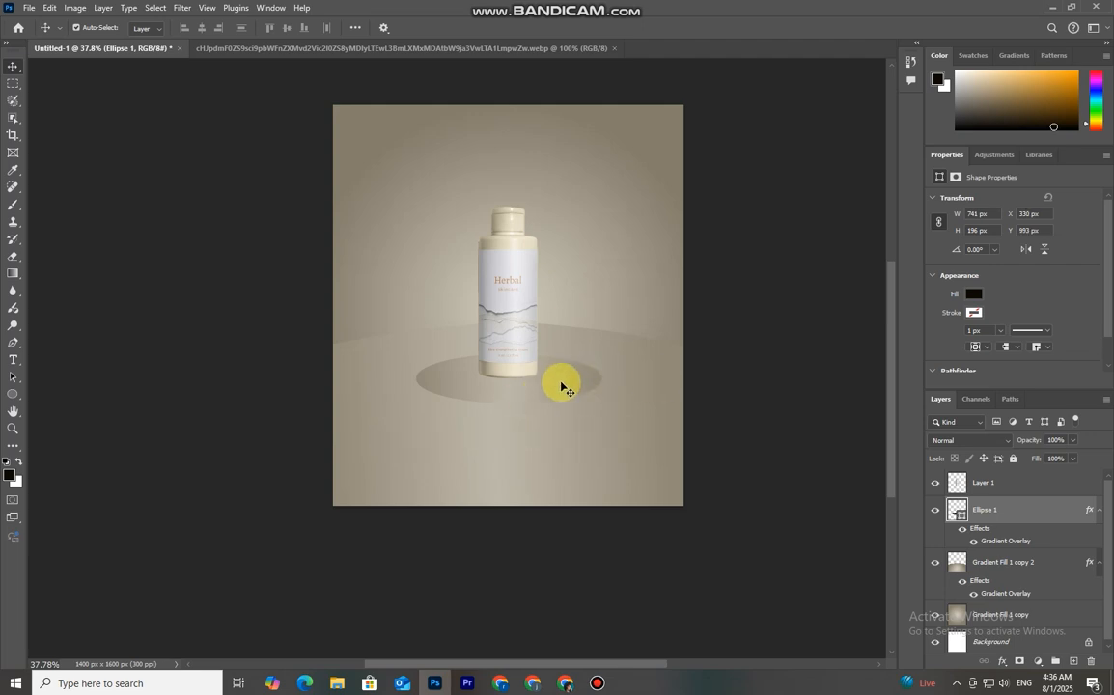
left_click_drag(556, 384, 557, 384)
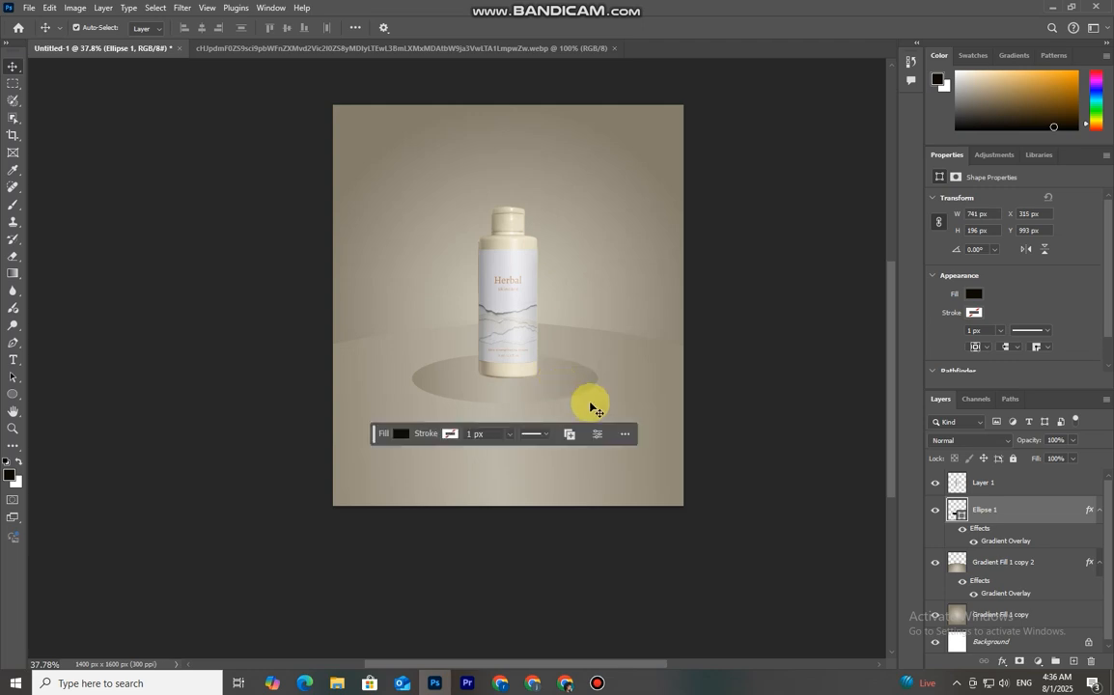
left_click(735, 415)
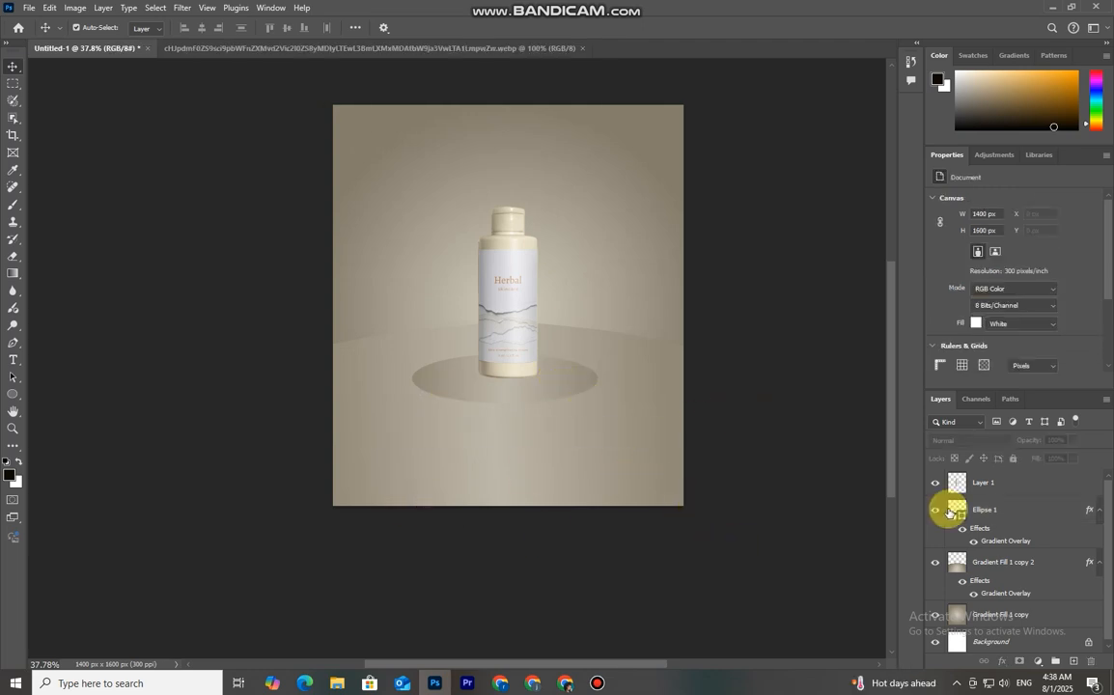
Draw a white rectangle about 741 × 257 px extending down from the ellipse's middle to form the podium side
left_click_drag(13, 394, 57, 412)
left_click(67, 394)
left_click(148, 27)
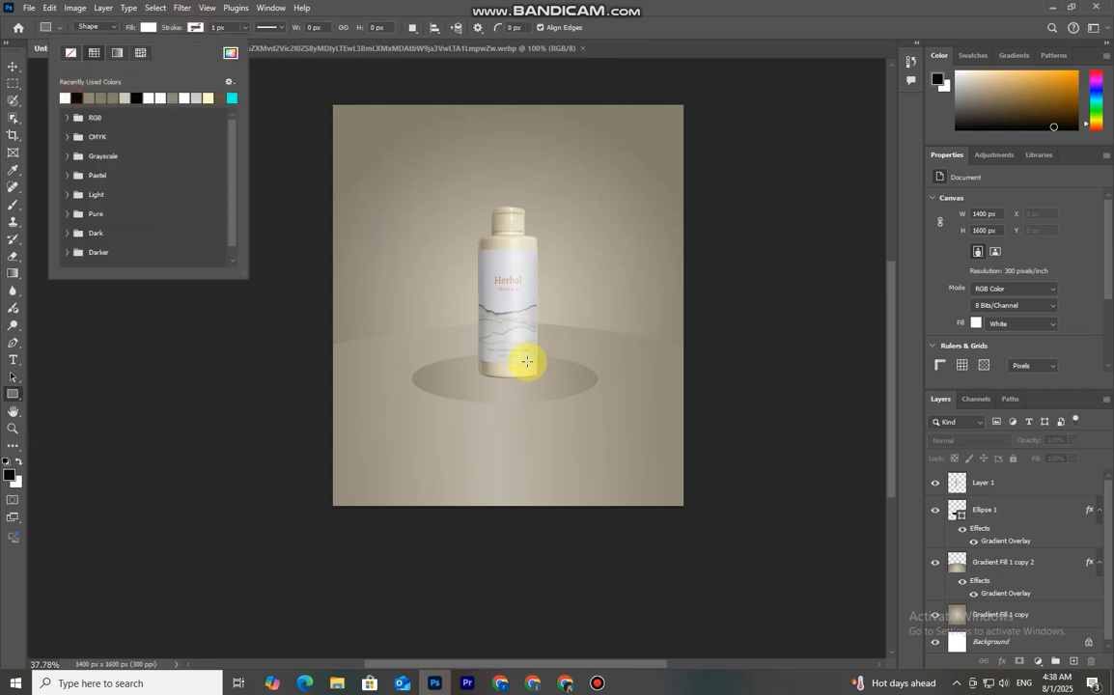
left_click(414, 379)
left_click_drag(414, 378, 596, 442)
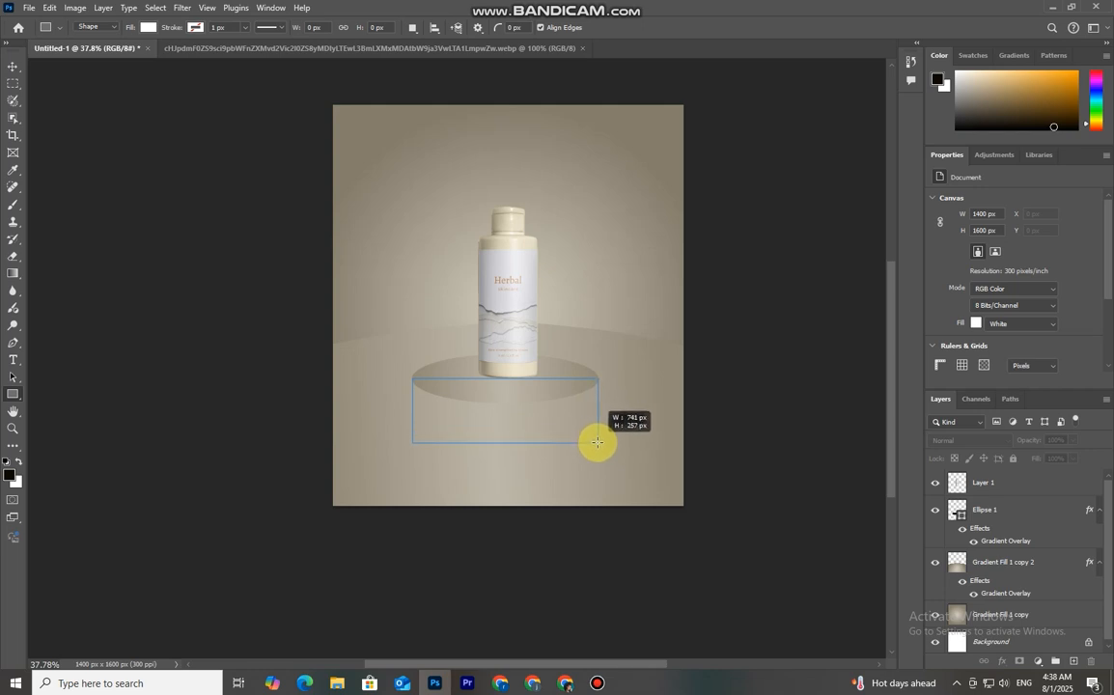
left_click_drag(597, 443, 598, 442)
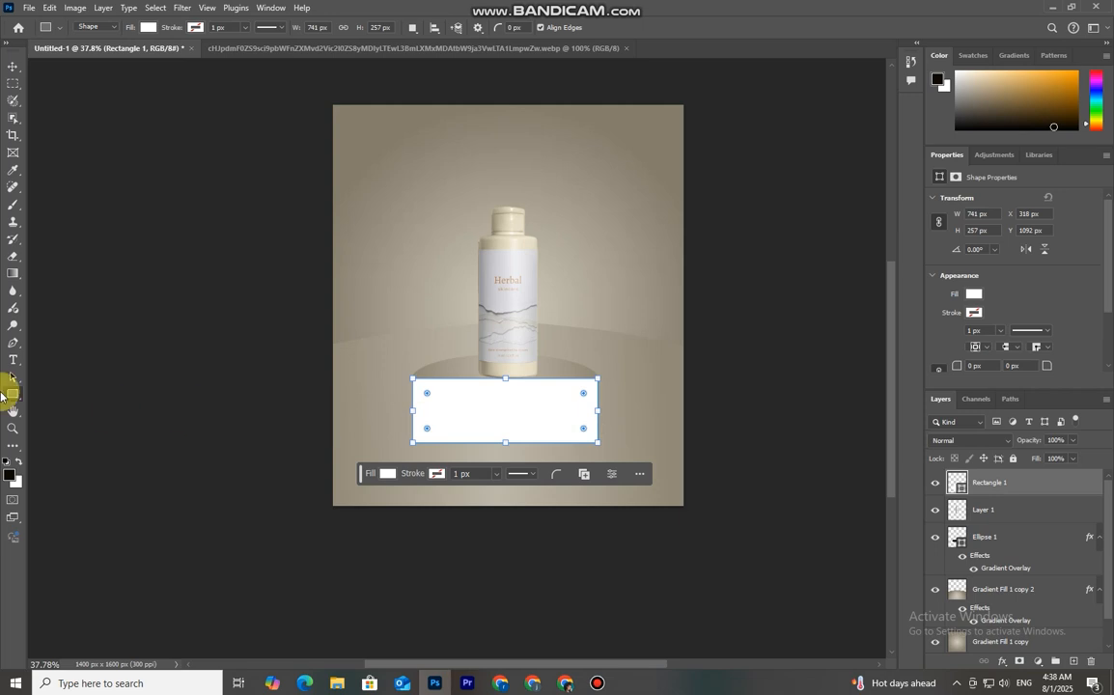
Open Blending Options for the rectangle layer and enable Gradient Overlay
key("g")
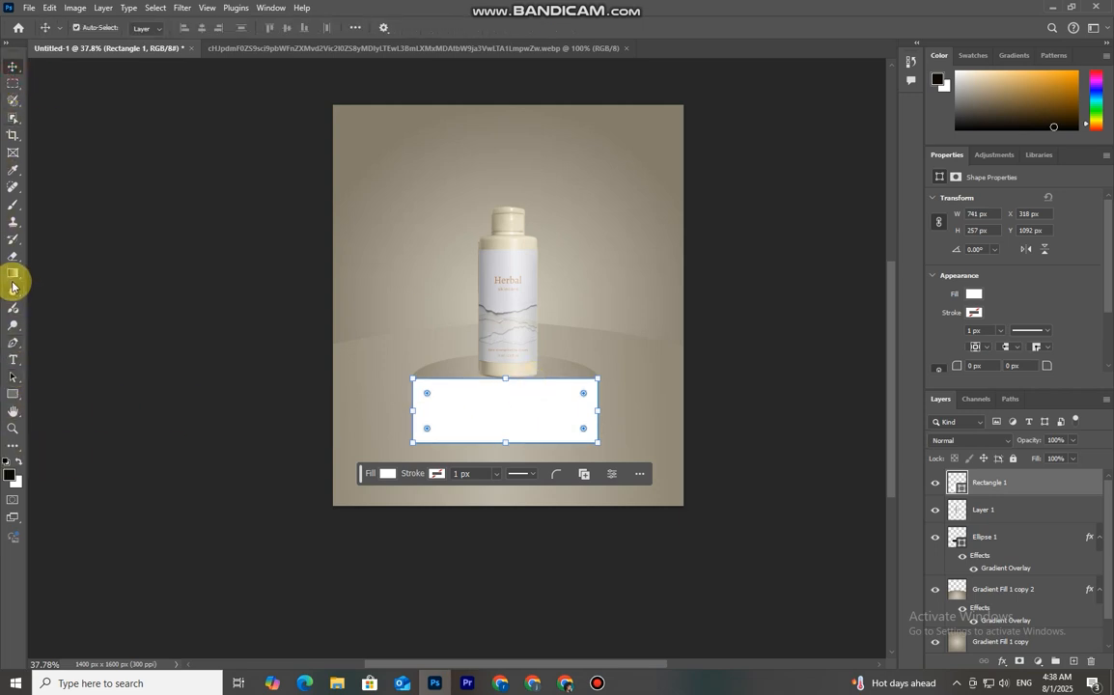
right_click(1052, 482)
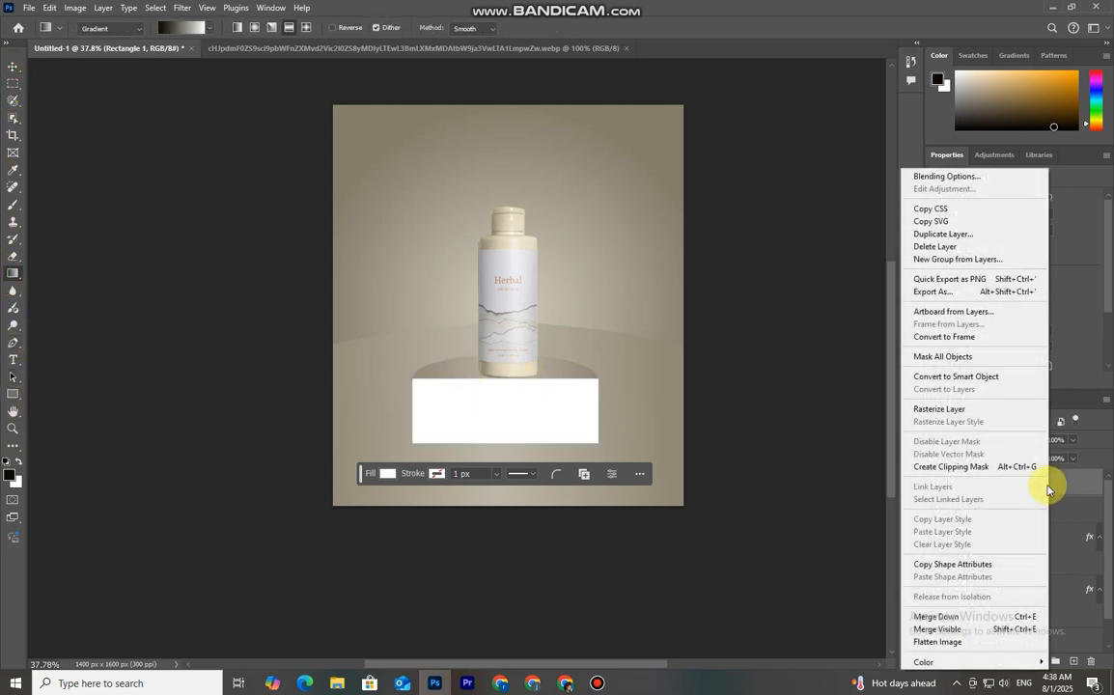
left_click(946, 177)
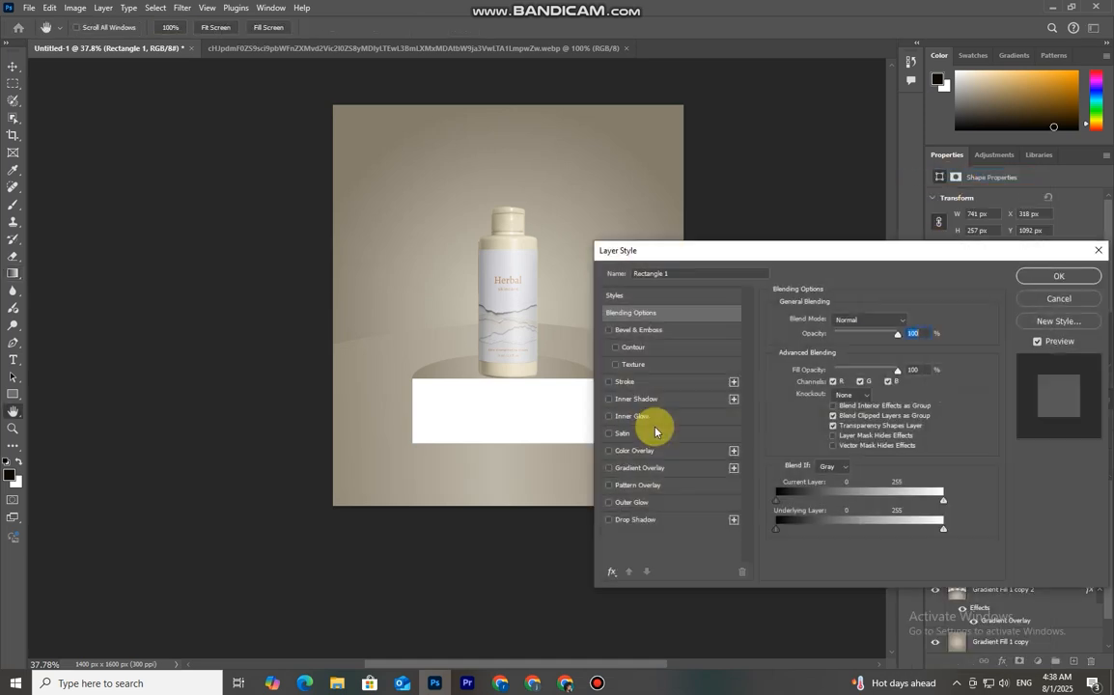
left_click(656, 468)
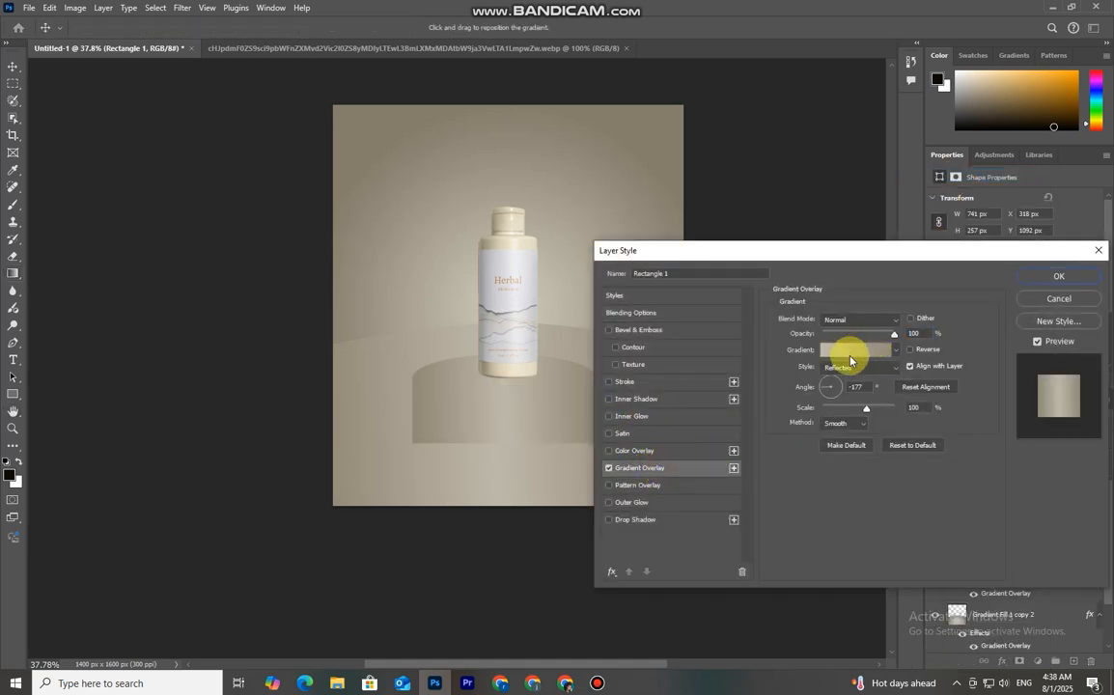
Set the overlay gradient's right stop color to 5e5c4f and confirm the color
left_click(849, 350)
left_click(930, 377)
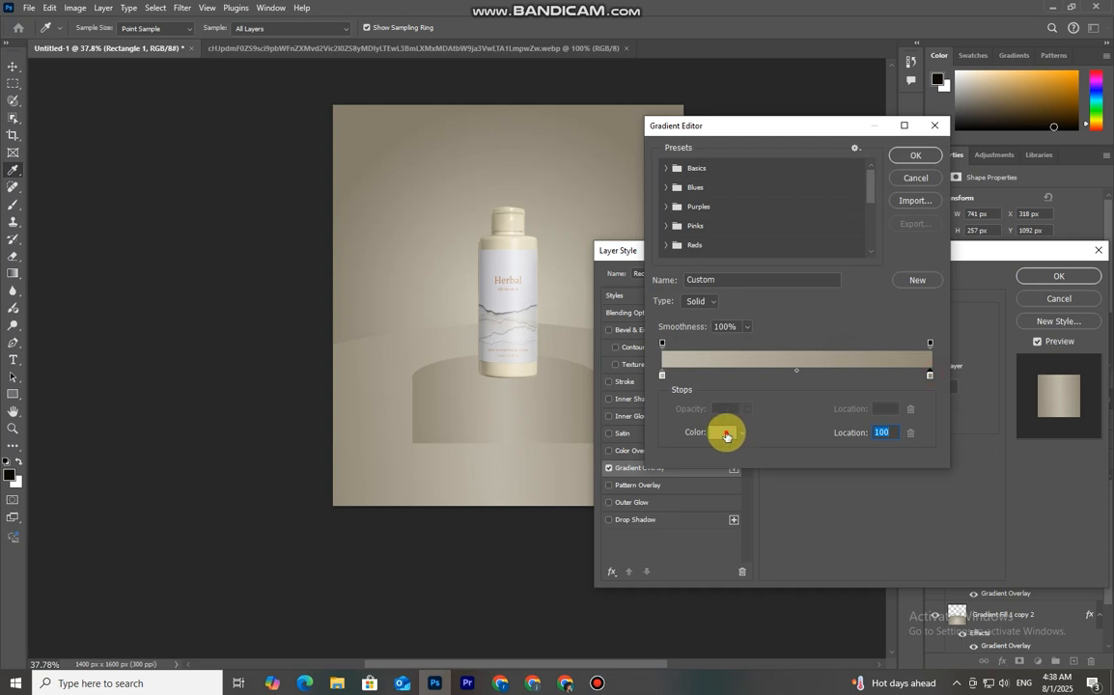
left_click(723, 433)
left_click(633, 329)
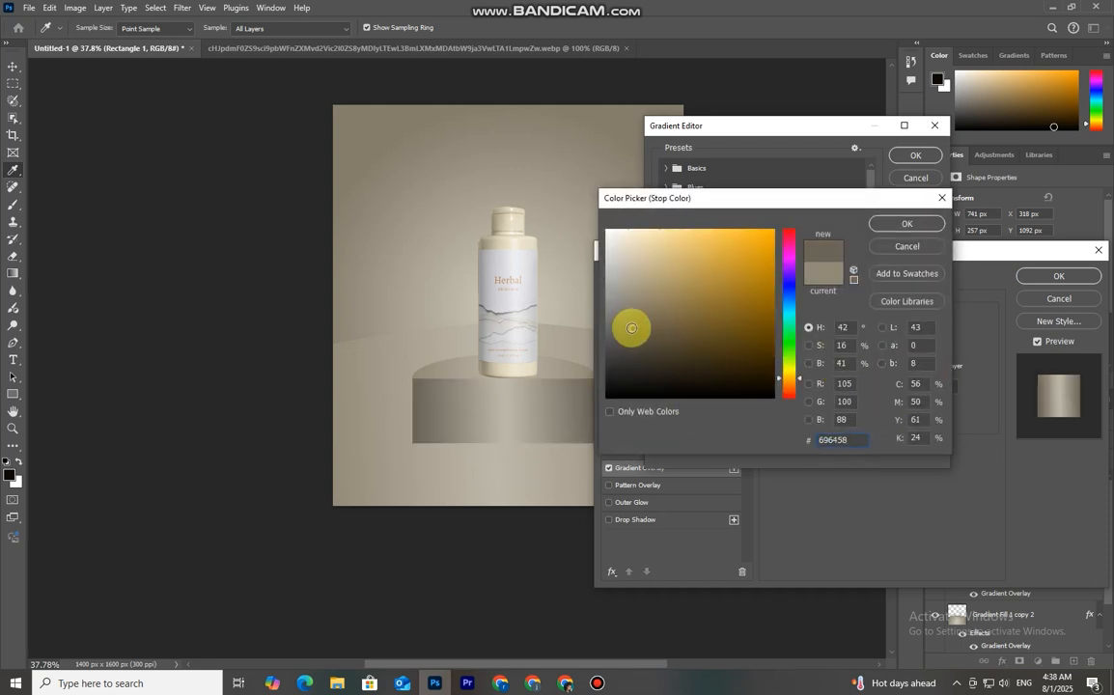
left_click(633, 336)
left_click(633, 329)
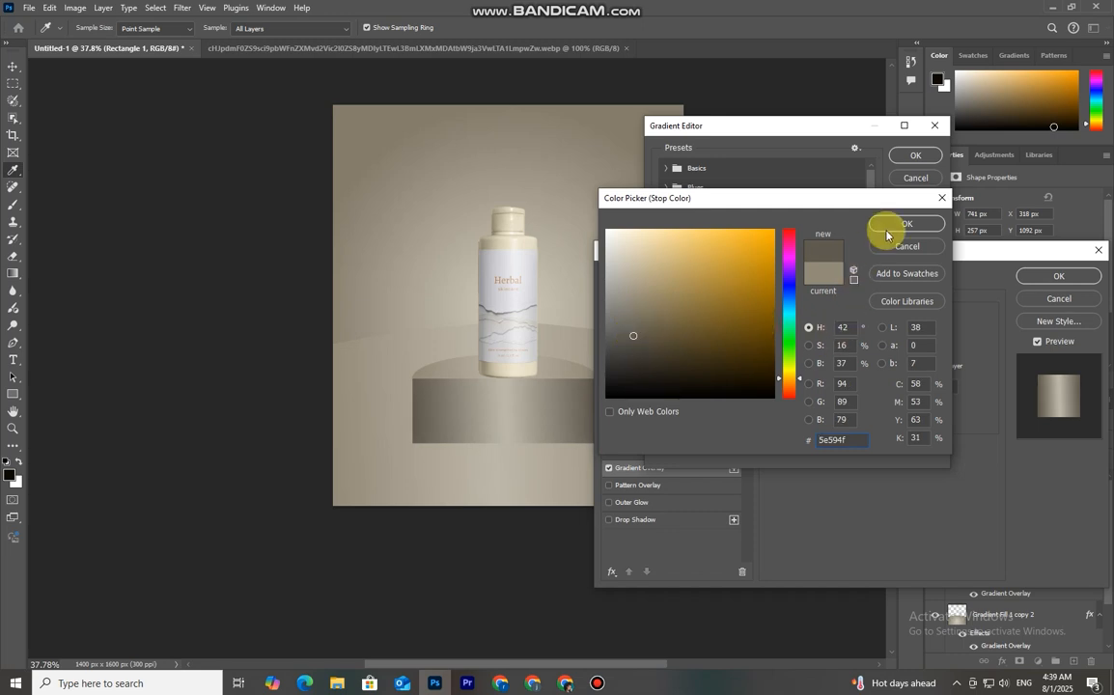
left_click(796, 379)
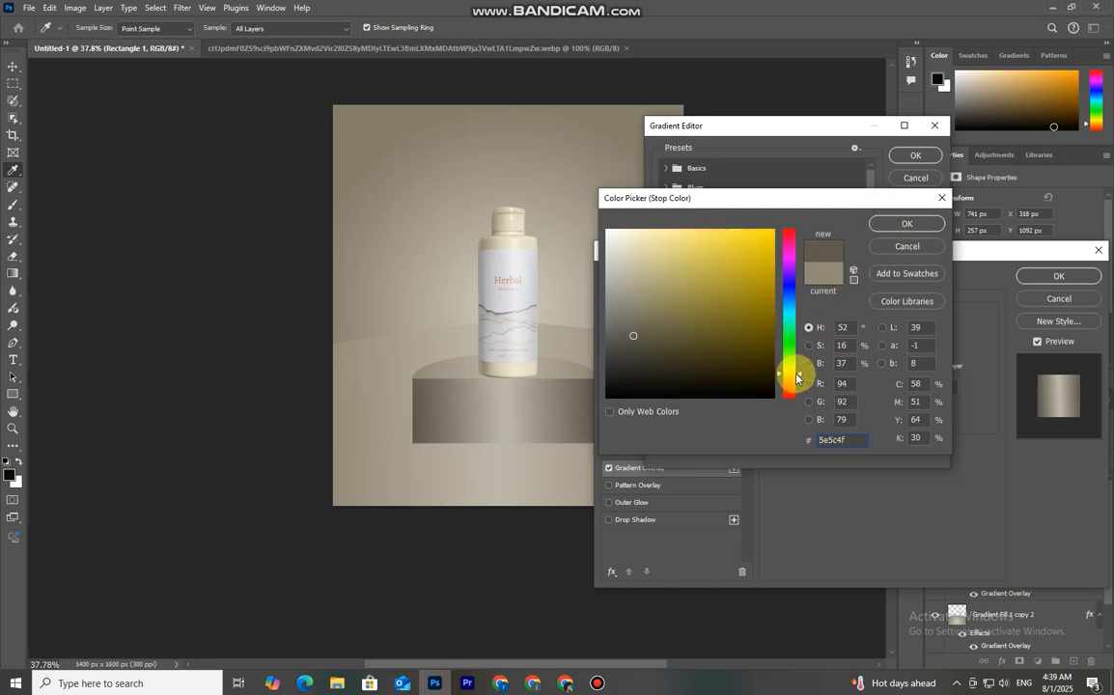
left_click(897, 253)
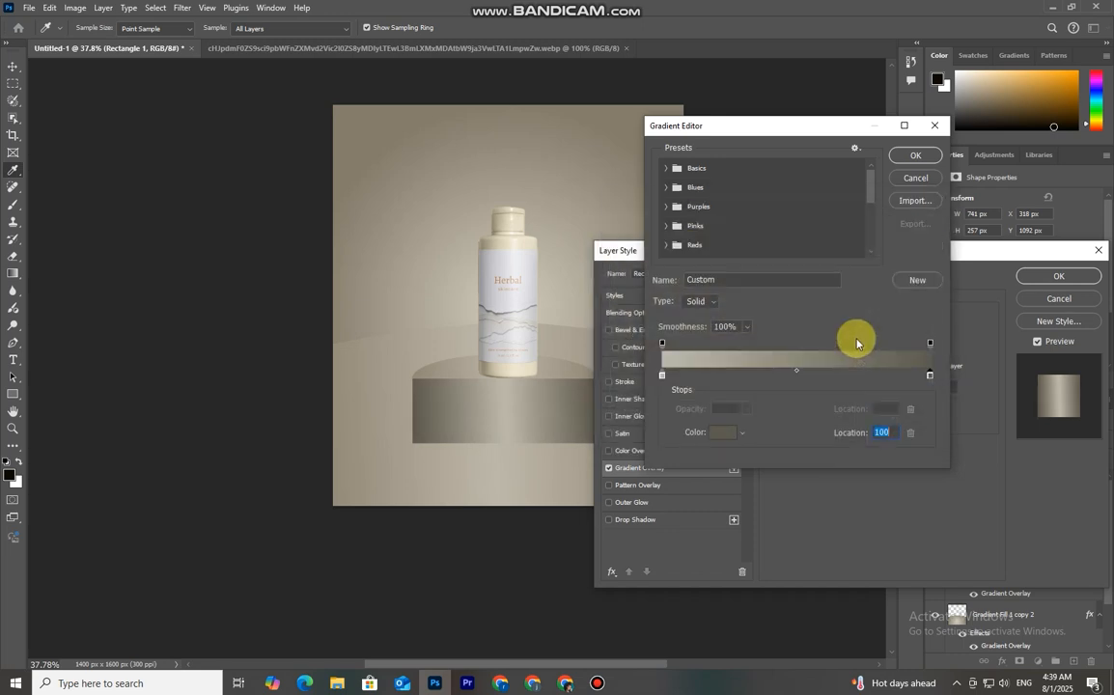
Move the gradient midpoint to 42% location and apply the layer style
left_click(777, 381)
left_click(907, 157)
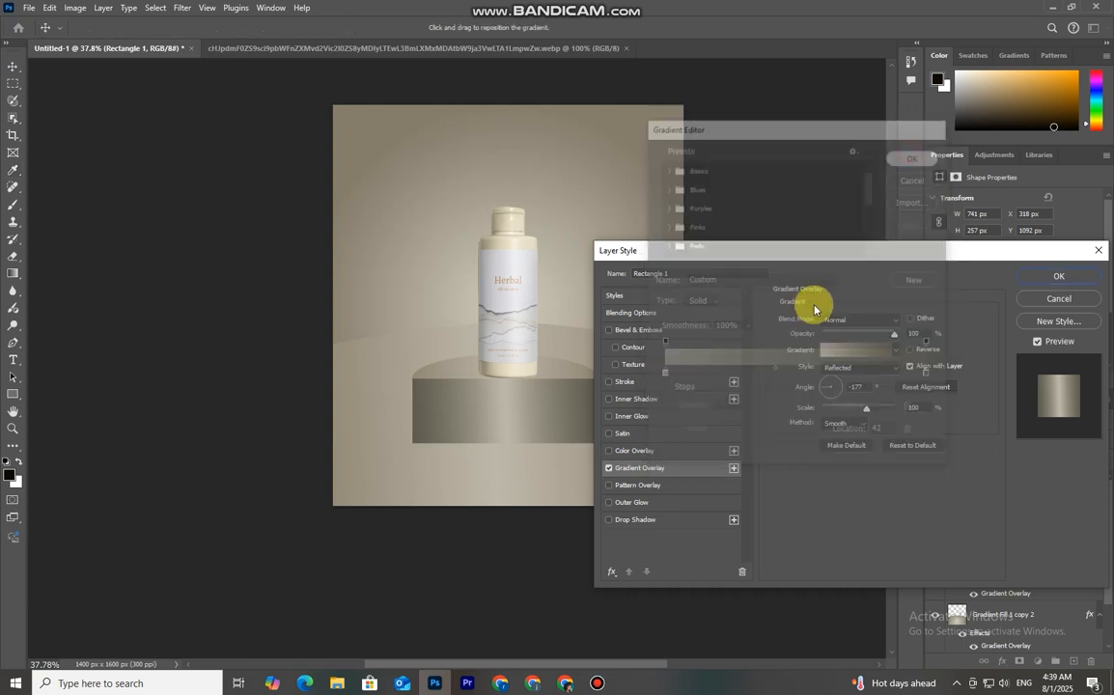
left_click(1048, 277)
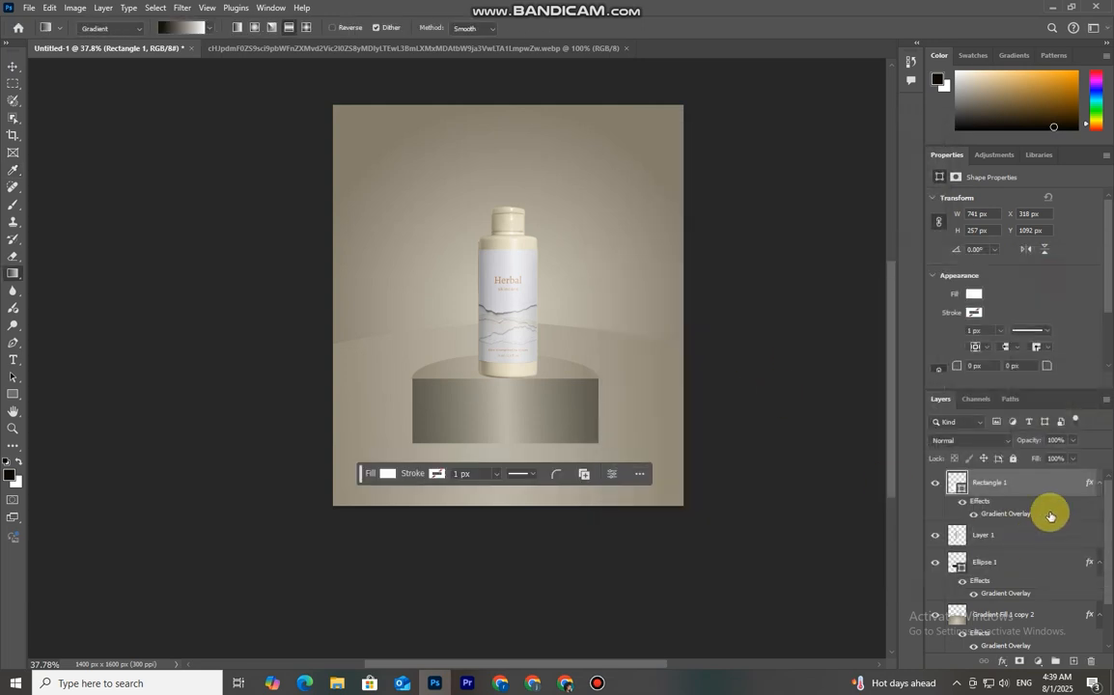
Move the rectangle layer below the ellipse layer to complete the cylindrical podium
left_click_drag(1037, 494, 1039, 603)
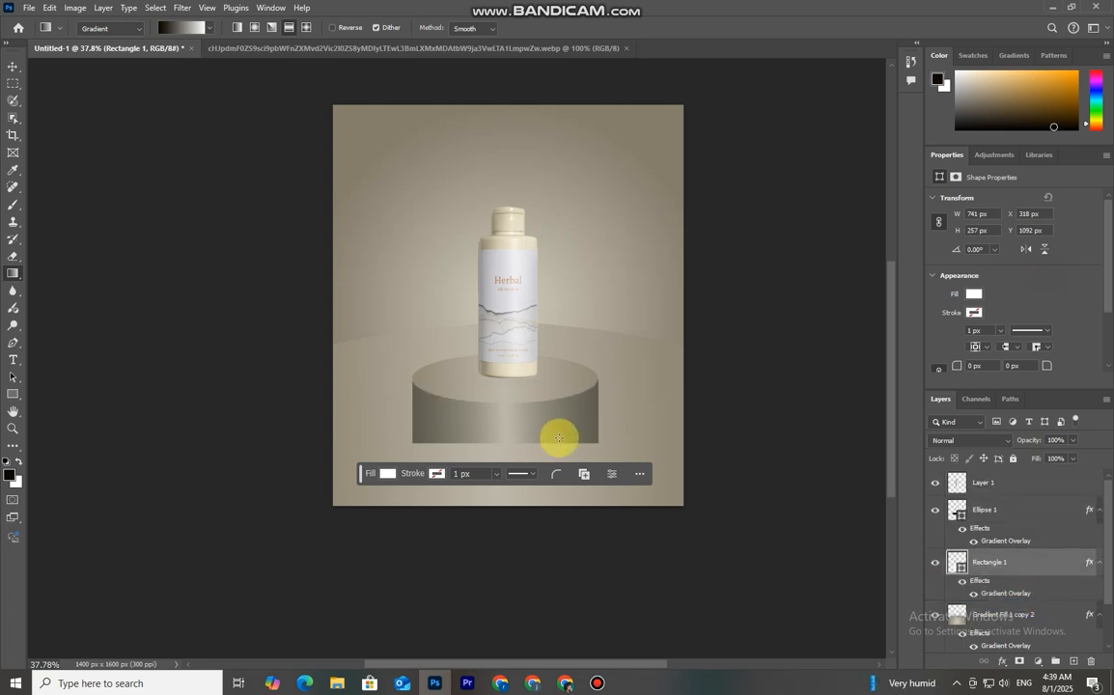
left_click(13, 66)
left_click(783, 397)
left_click(637, 518)
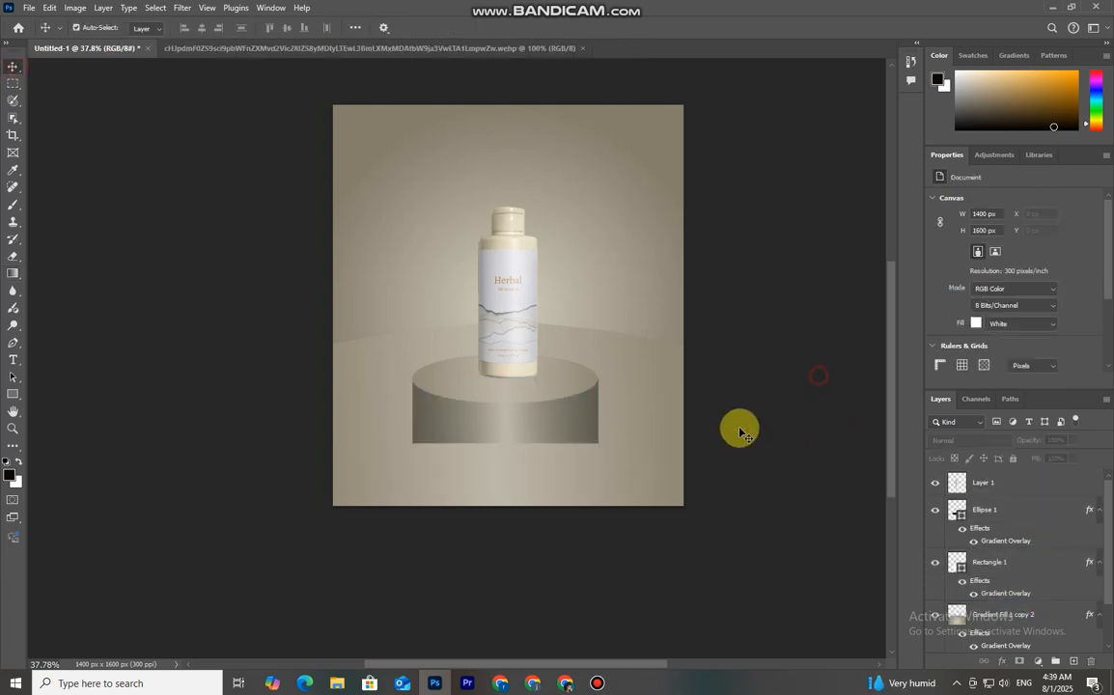
scroll(637, 519, "down", 3)
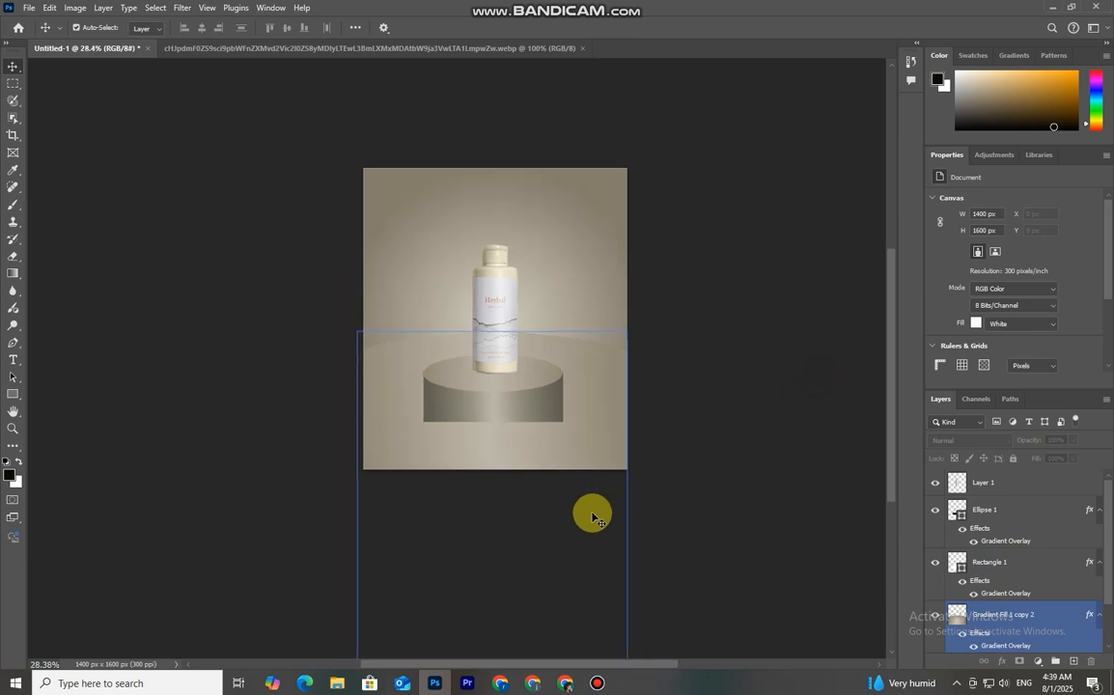
Reopen Rectangle 1's Gradient Overlay settings and set the angle to 151° and the scale to 129%
scroll(592, 516, "up", 2)
left_click(977, 585)
scroll(999, 578, "down", 1)
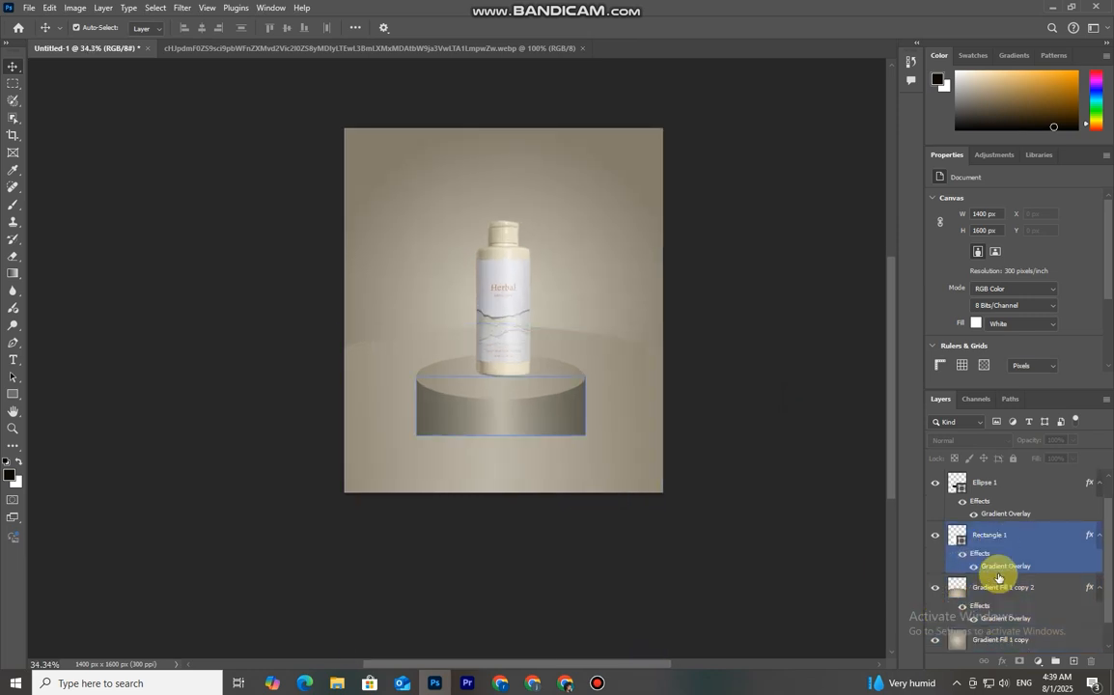
left_click(934, 535)
left_click(934, 534)
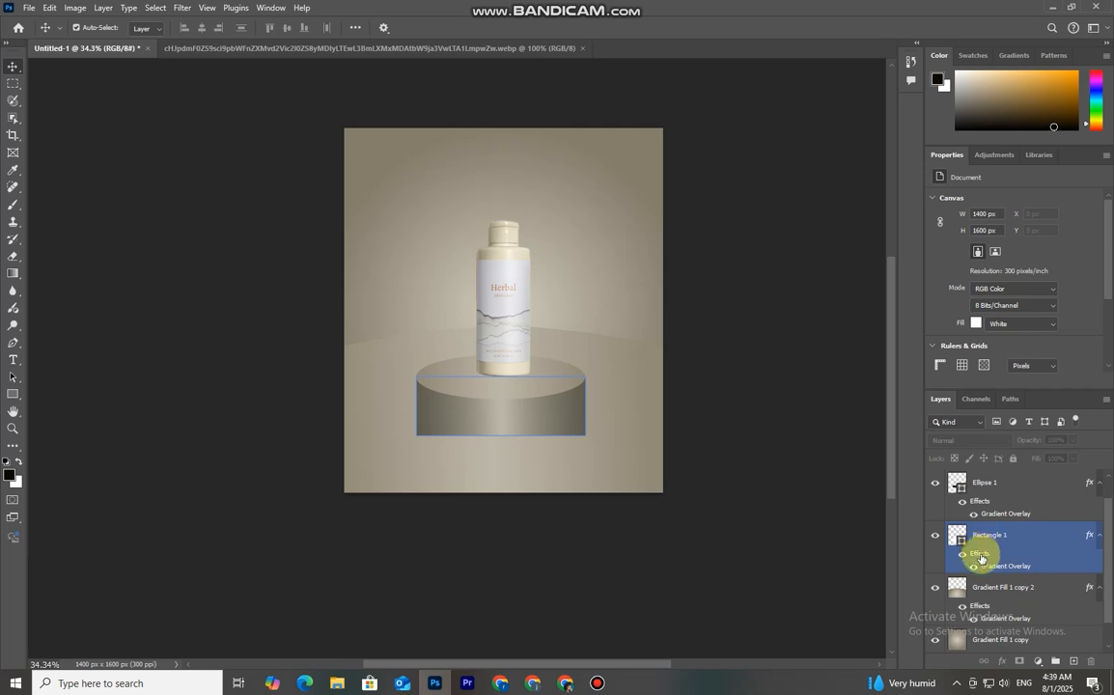
double_click(981, 546)
left_click_drag(858, 259, 909, 236)
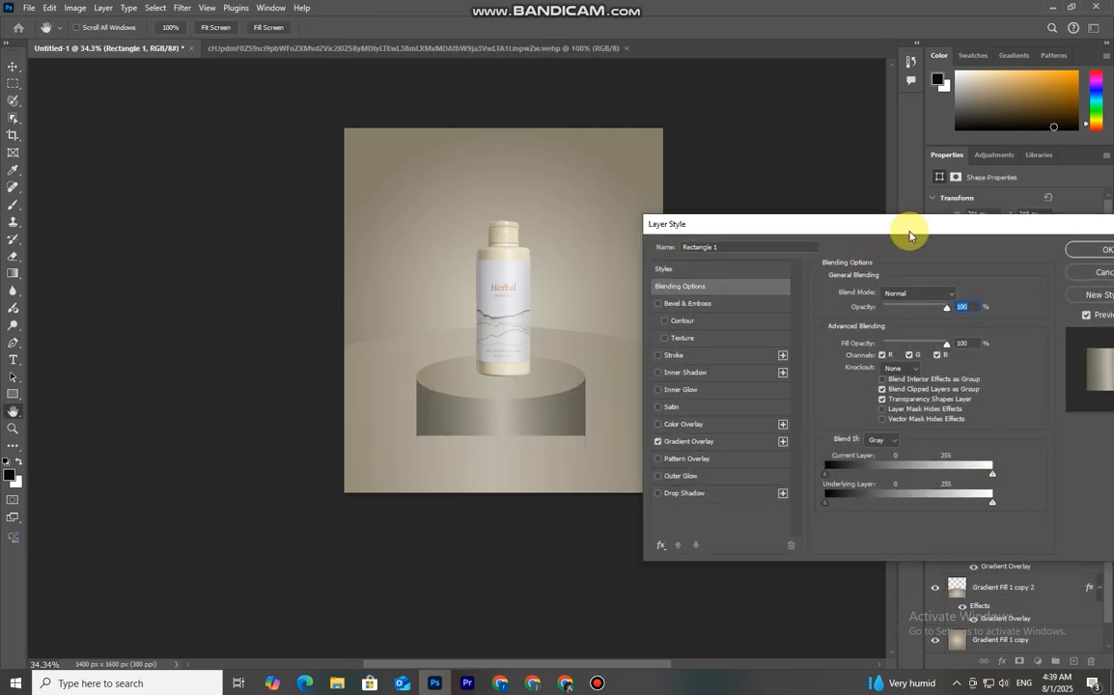
left_click(693, 441)
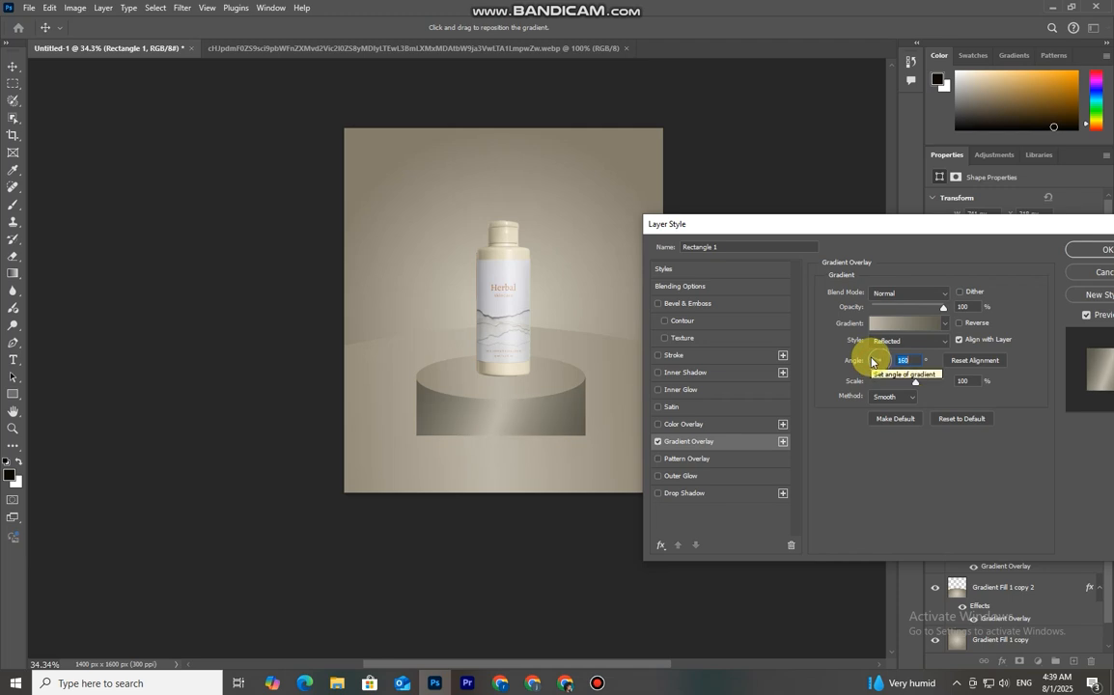
left_click_drag(872, 361, 870, 359)
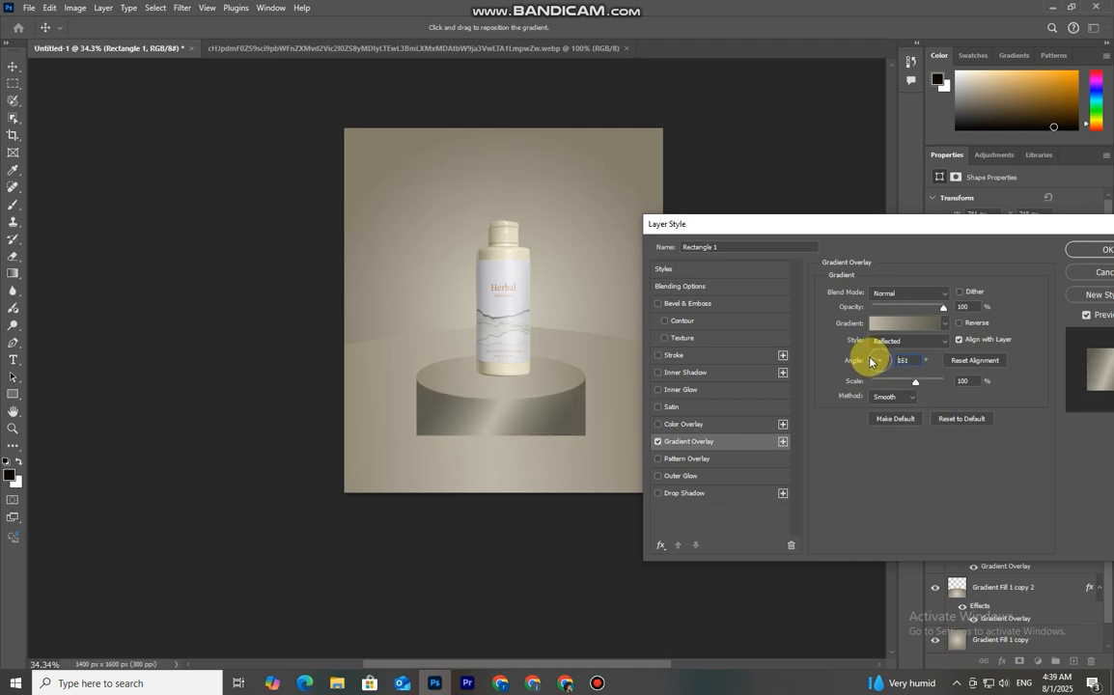
left_click(871, 362)
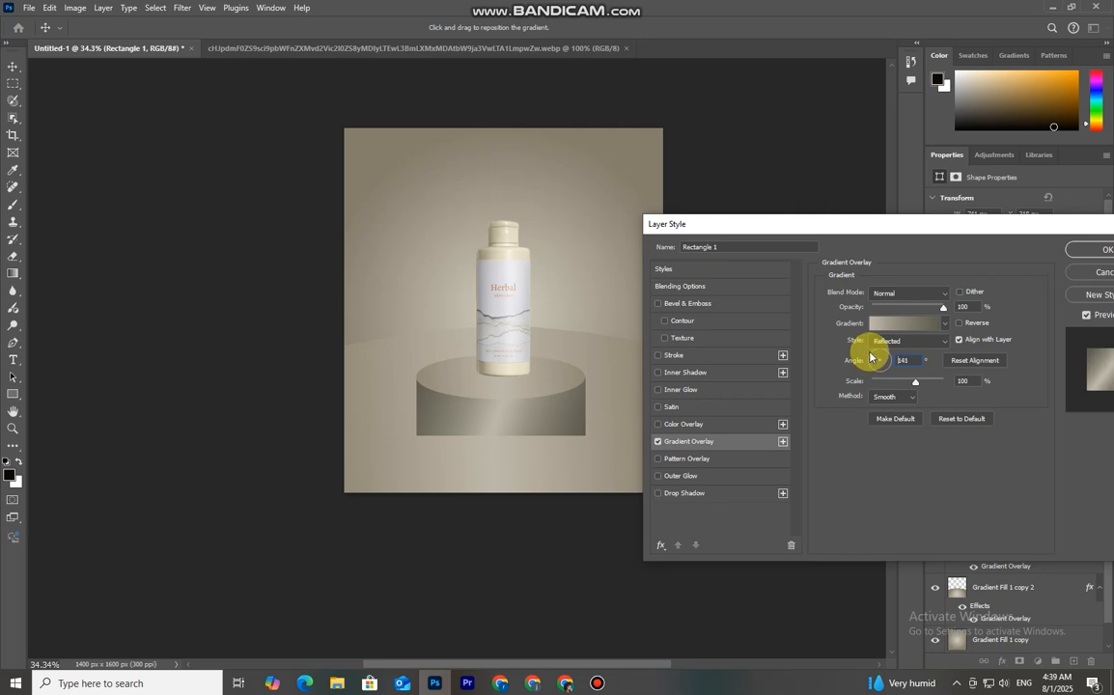
left_click(872, 357)
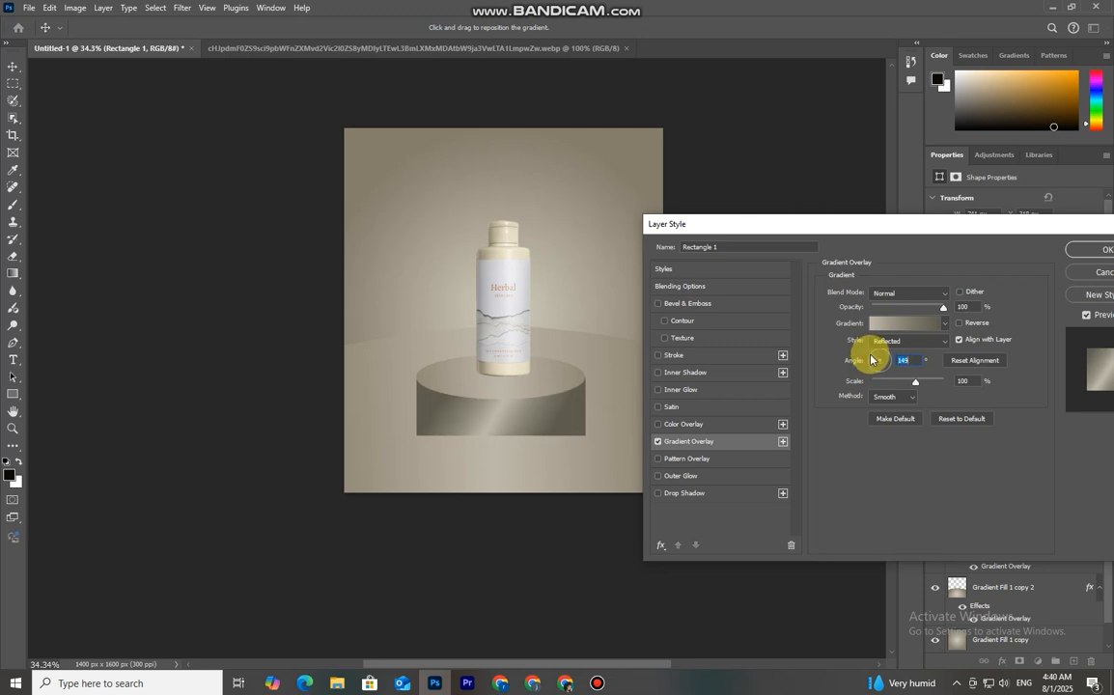
left_click_drag(903, 378, 926, 390)
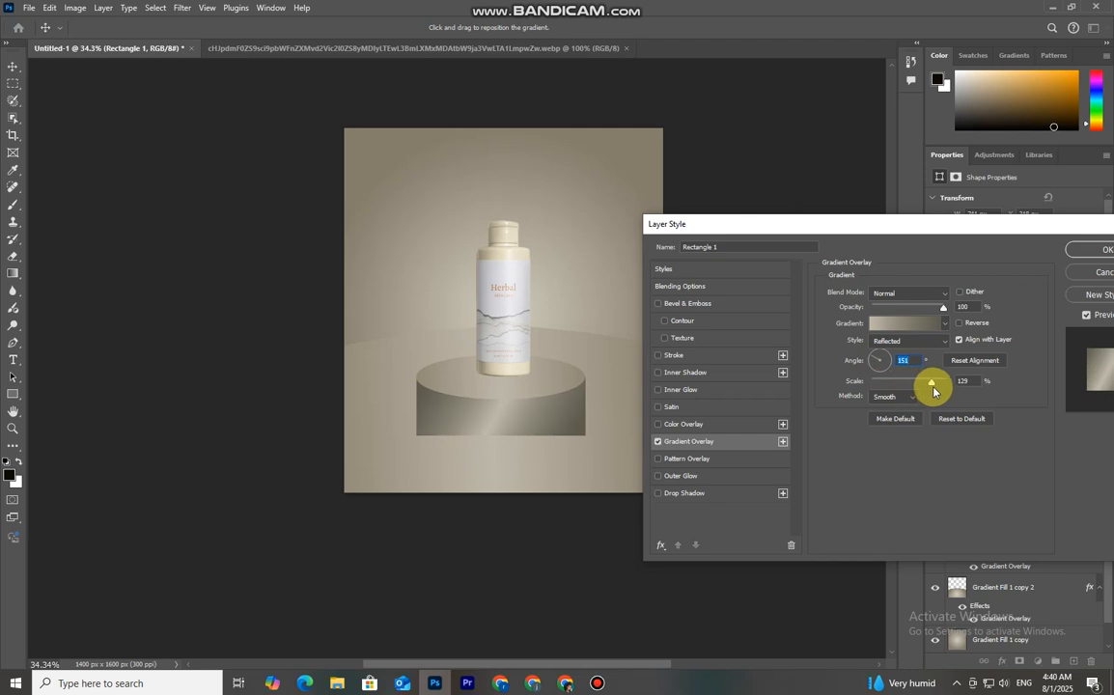
left_click_drag(933, 390, 930, 390)
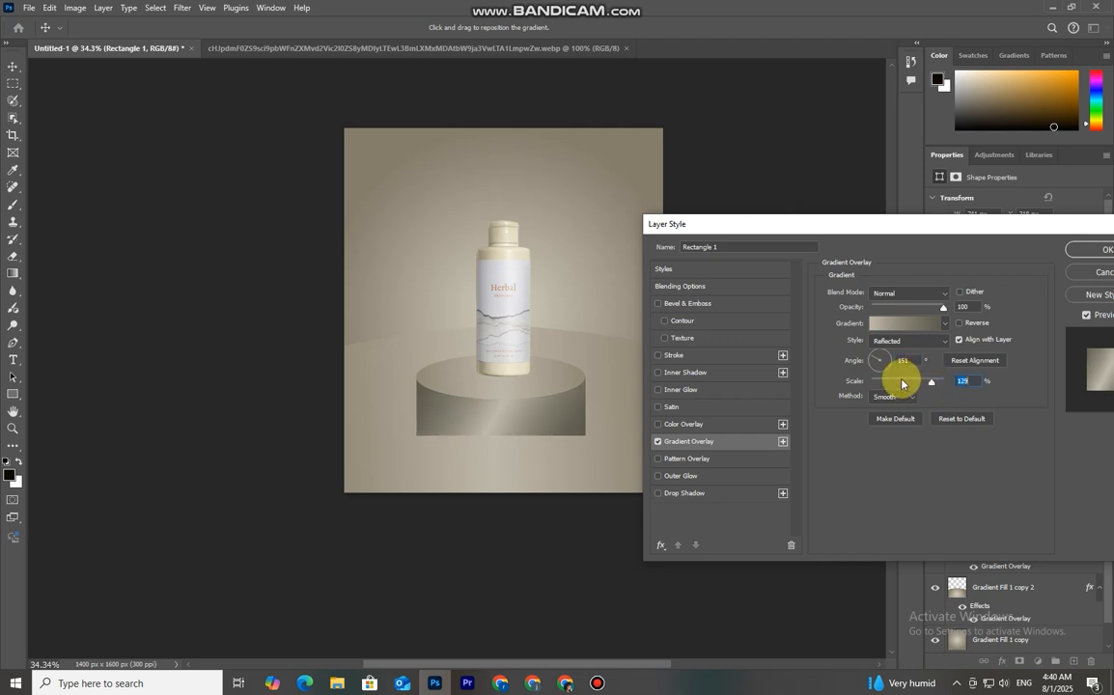
Set the rectangle's gradient overlay angle to 158°
left_click(961, 323)
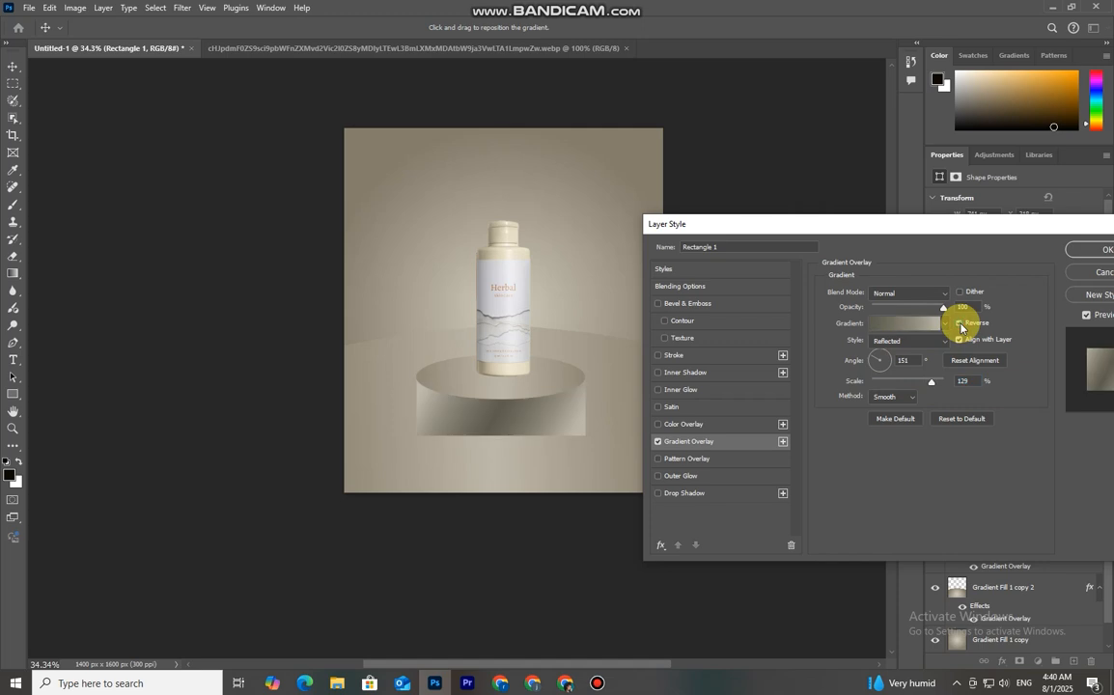
left_click(960, 322)
left_click_drag(935, 310, 975, 316)
left_click(871, 358)
left_click_drag(871, 358, 872, 361)
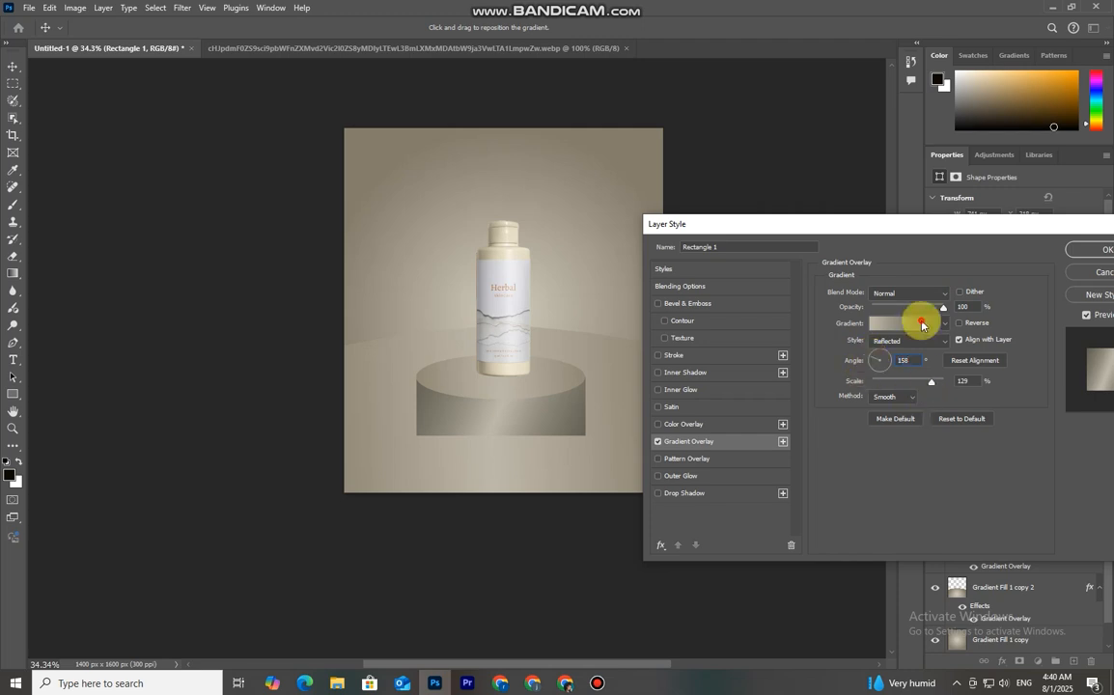
Inspect the overlay gradient's right stop color in the Gradient Editor
left_click(917, 322)
double_click(886, 375)
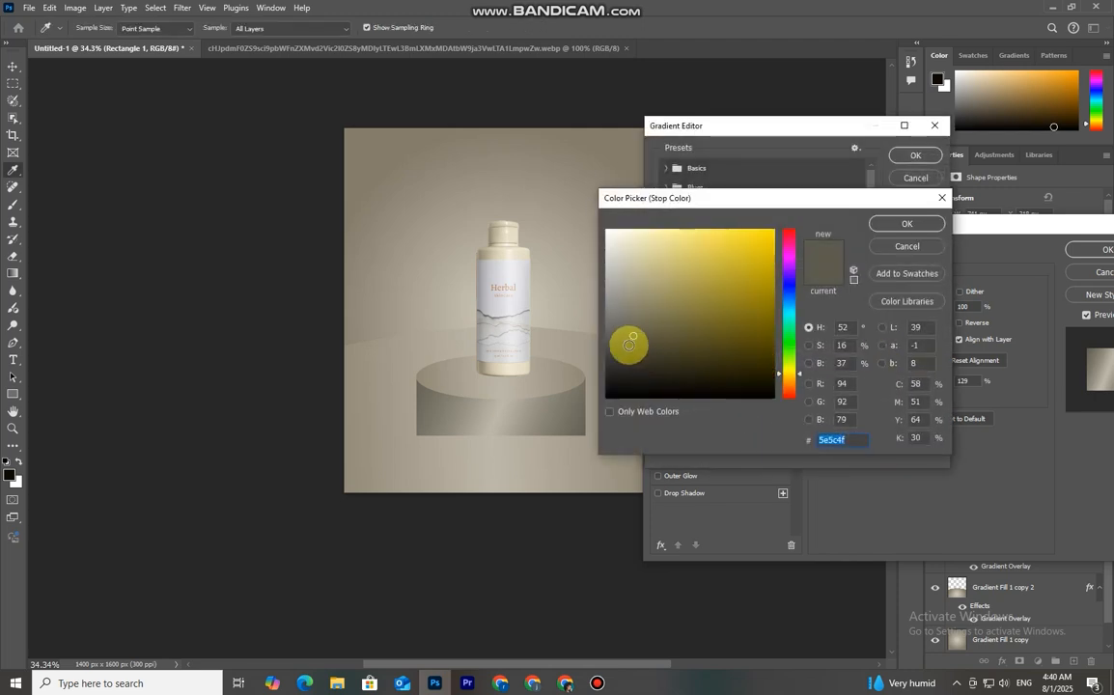
left_click(907, 223)
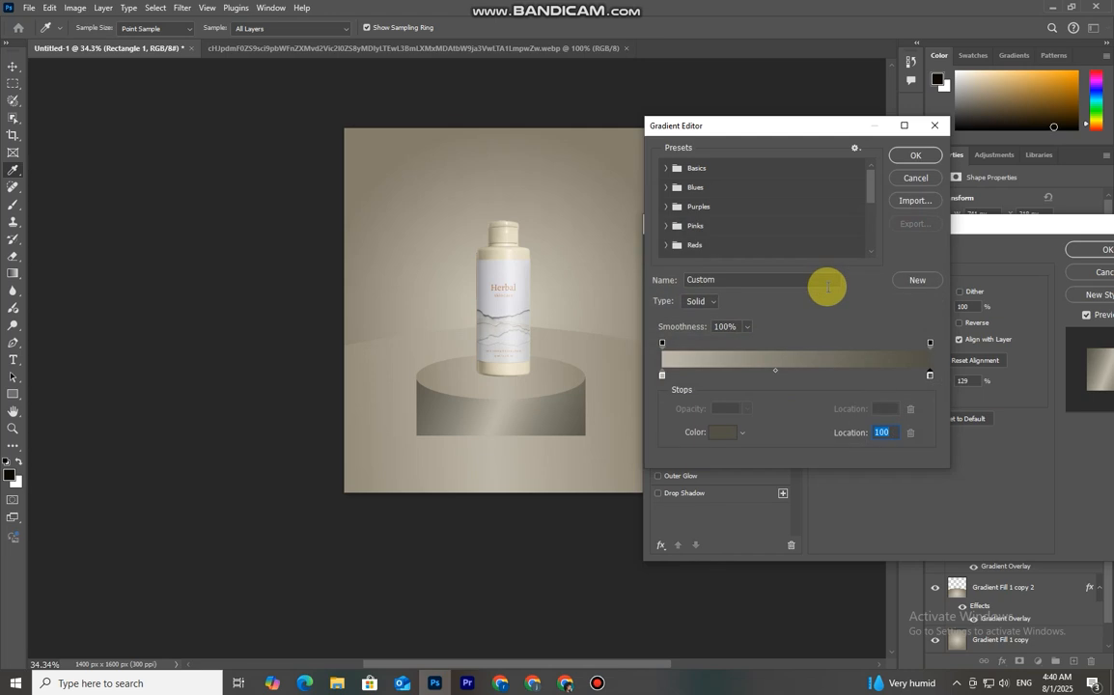
left_click(917, 157)
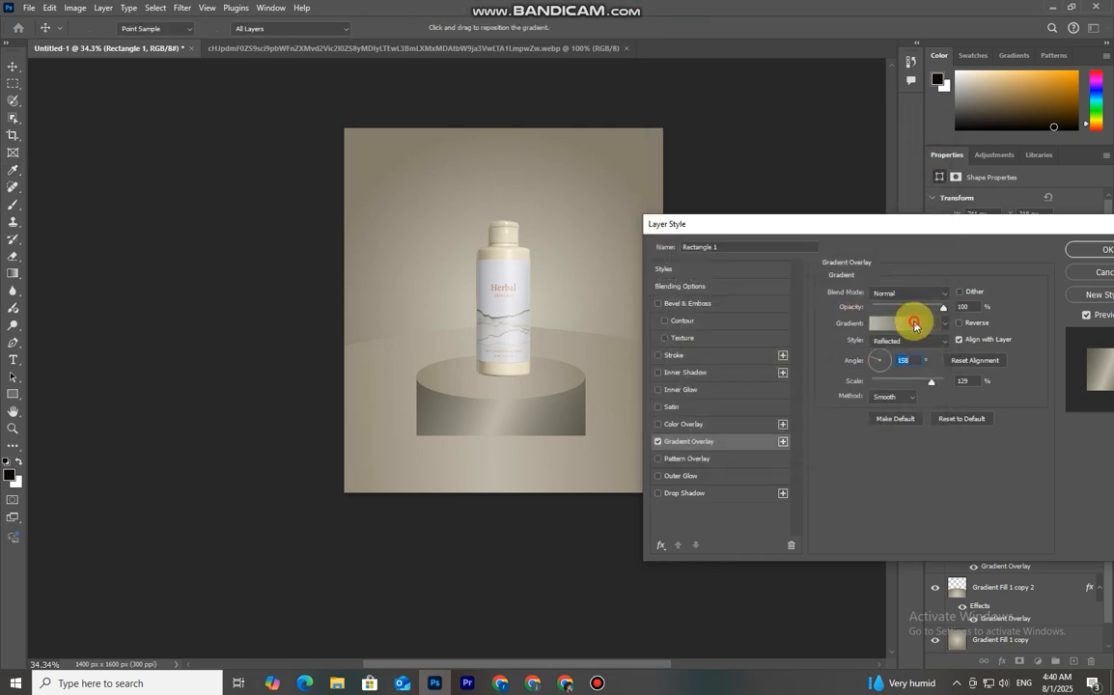
Set the overlay gradient's left stop color to aaa493
left_click(912, 322)
left_click(723, 433)
mouse_move(626, 282)
left_mouse_down()
mouse_move(628, 295)
mouse_move(627, 283)
left_mouse_up()
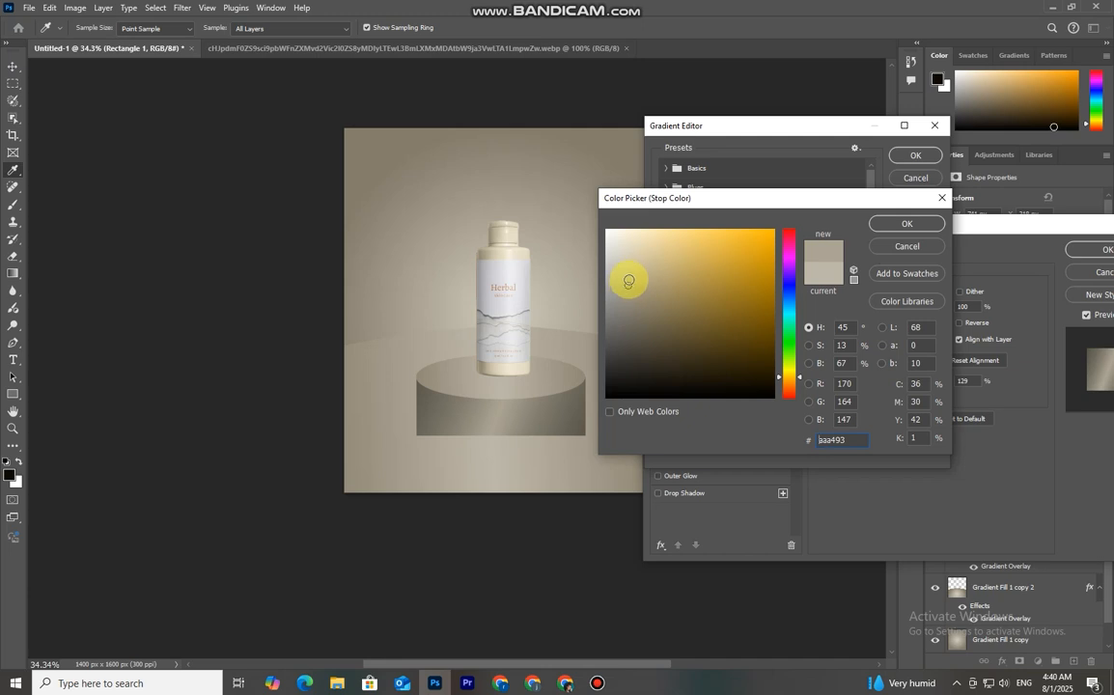
left_click(894, 228)
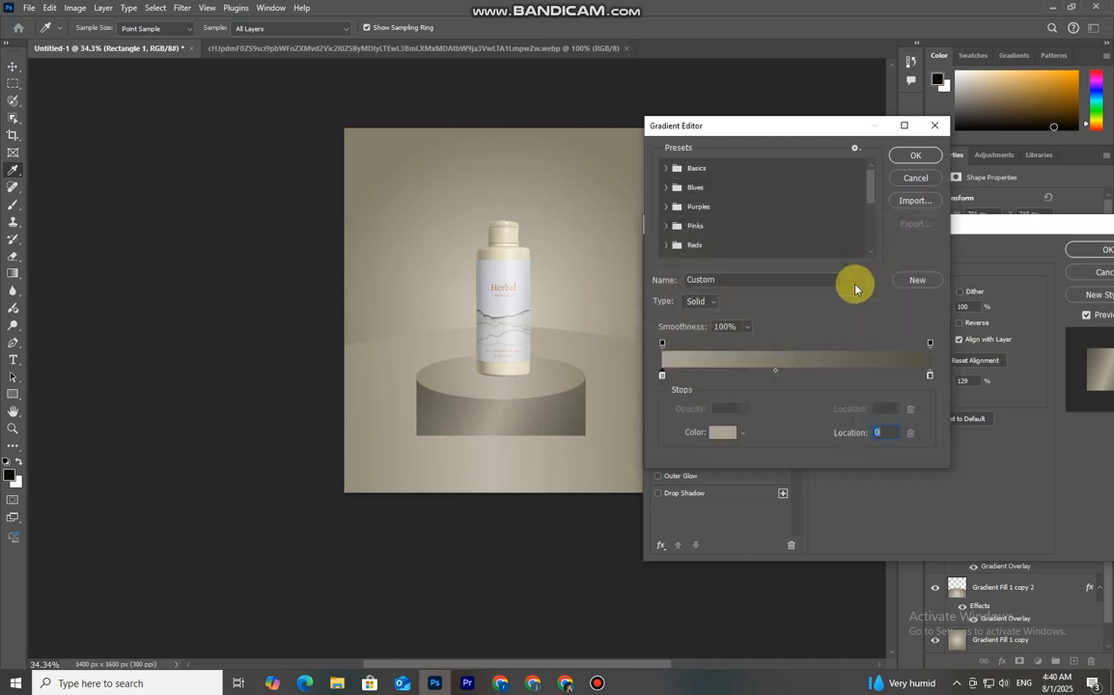
Move the gradient midpoint to 40% and the left stop to 11%, then apply the layer style
left_click_drag(777, 373, 722, 381)
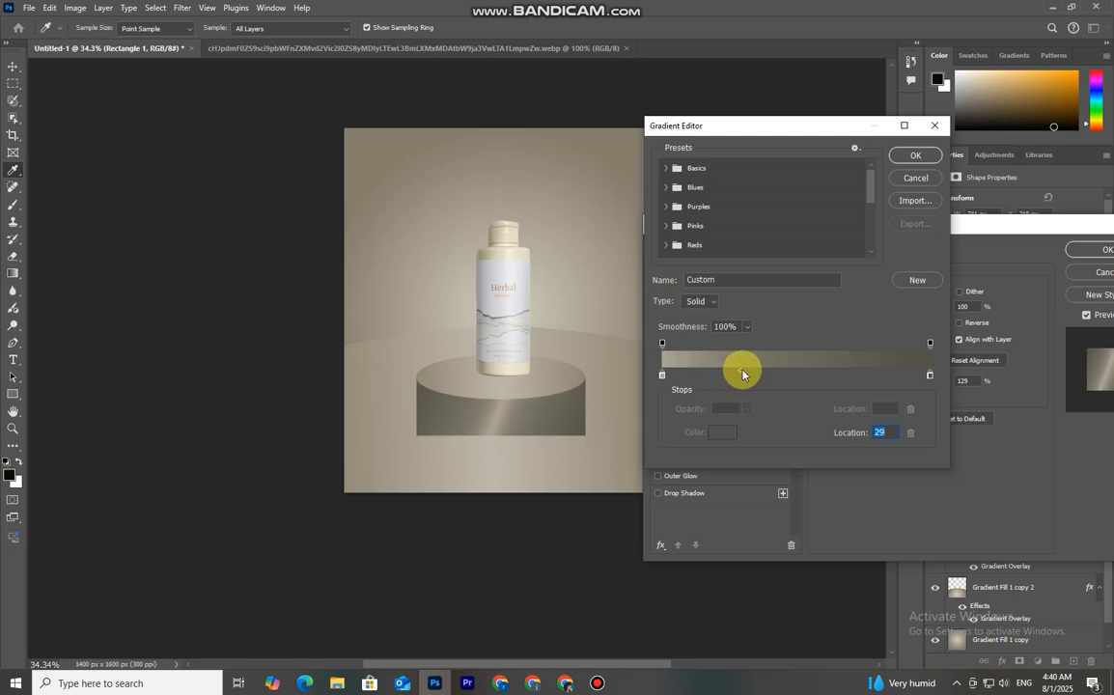
left_click_drag(756, 375, 770, 373)
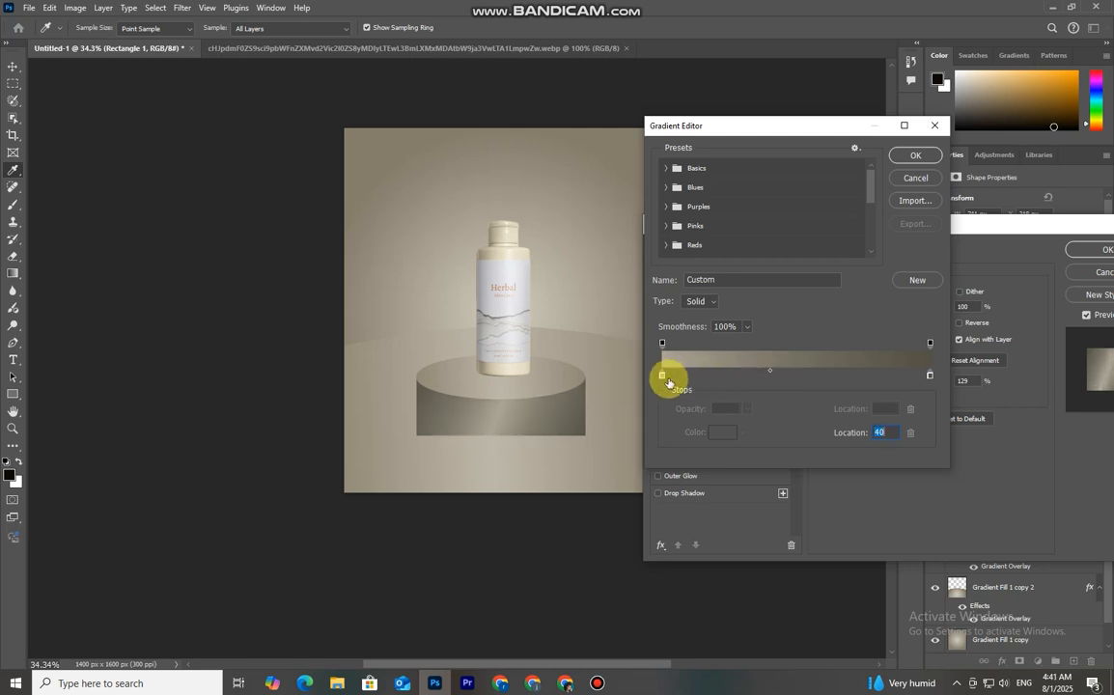
left_click_drag(671, 378, 691, 378)
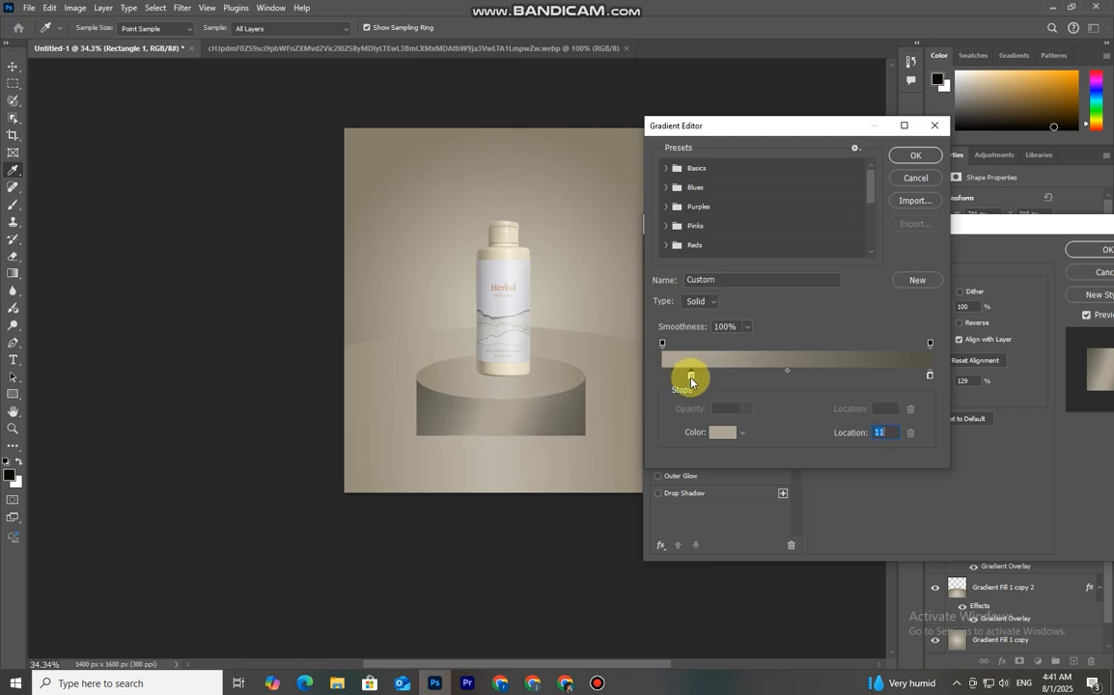
left_click(913, 158)
left_click(1106, 250)
Convert the rectangle to a smart object and apply a Gaussian Blur with a 1.4 pixel radius
left_click(683, 346)
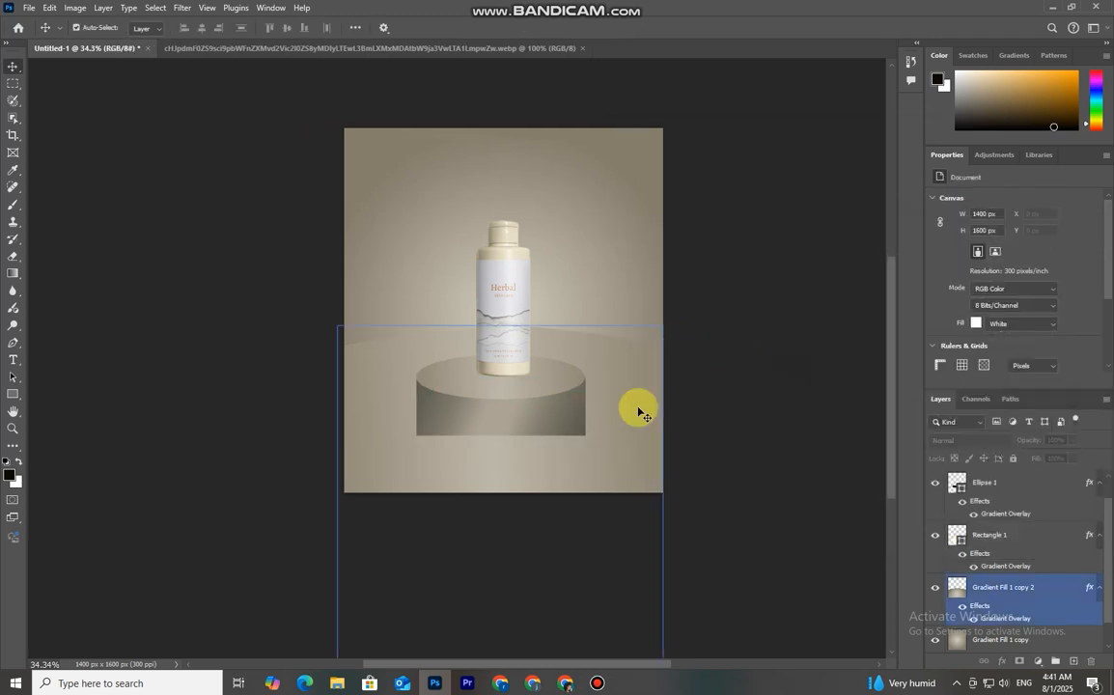
left_click(535, 350)
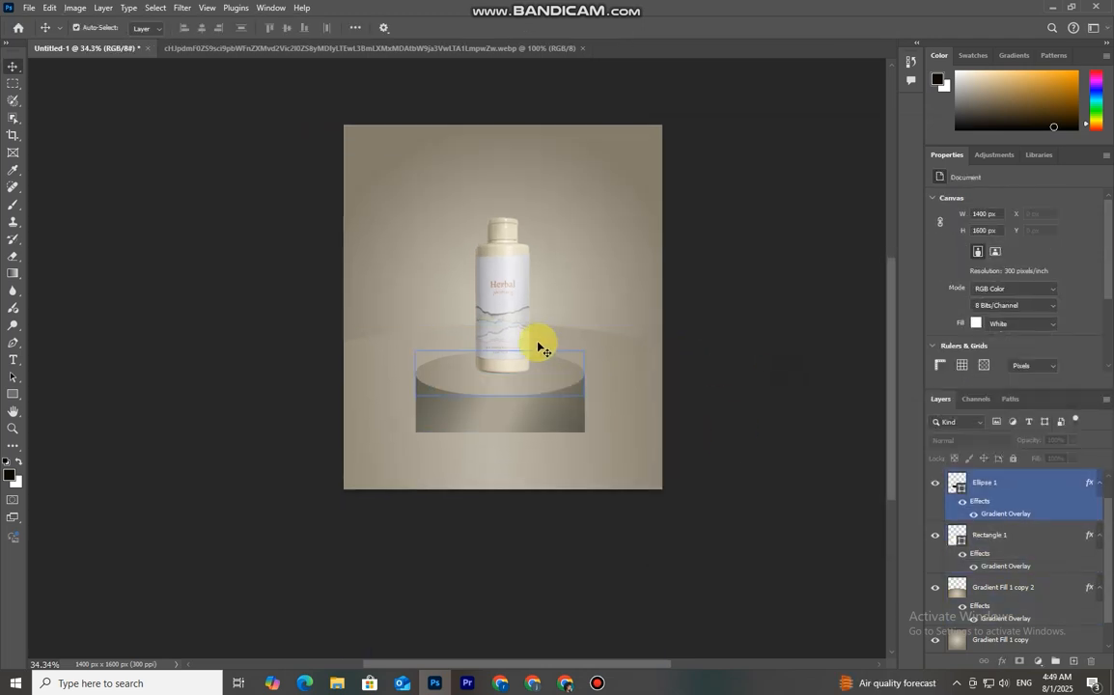
left_click(560, 403)
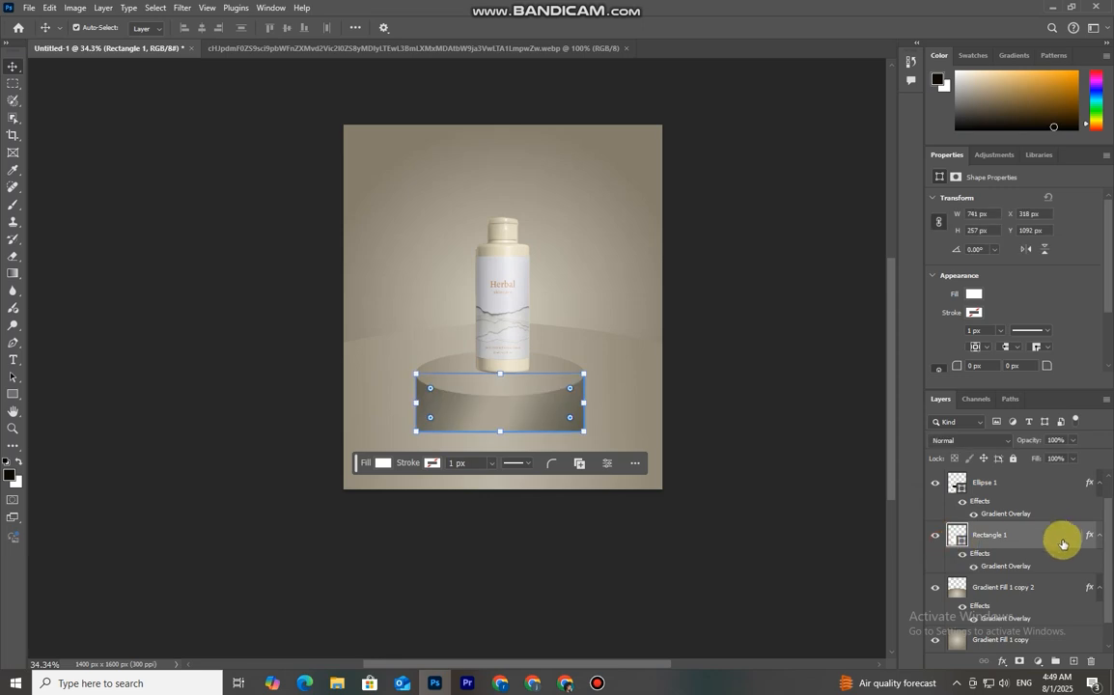
left_click(182, 8)
mouse_move(188, 165)
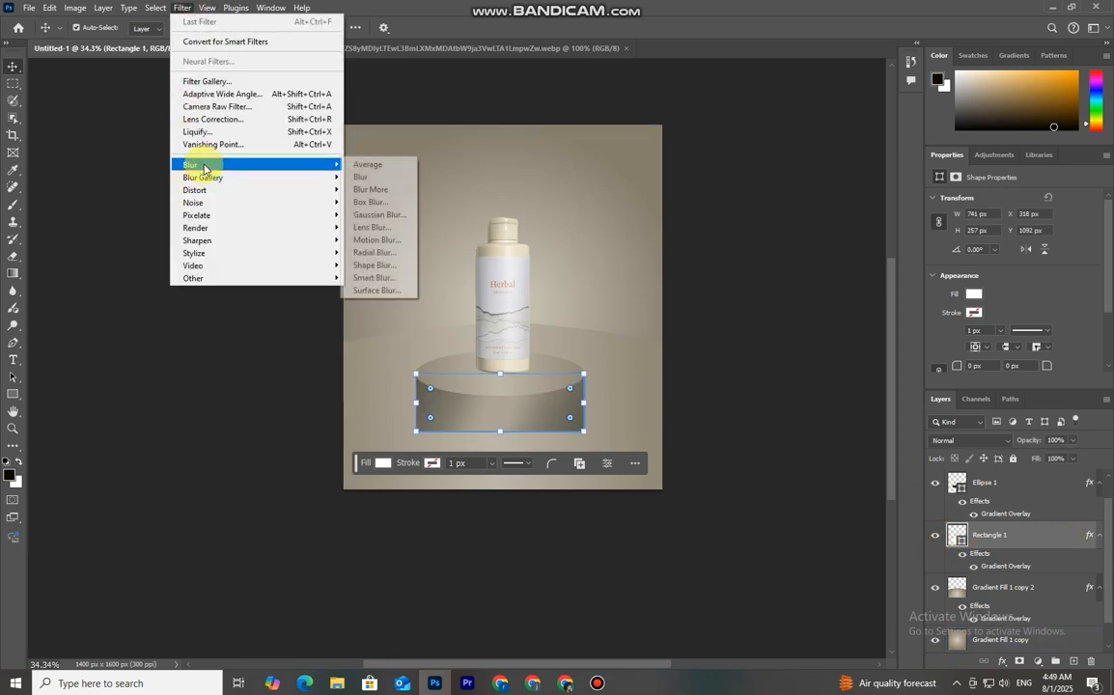
left_click(383, 214)
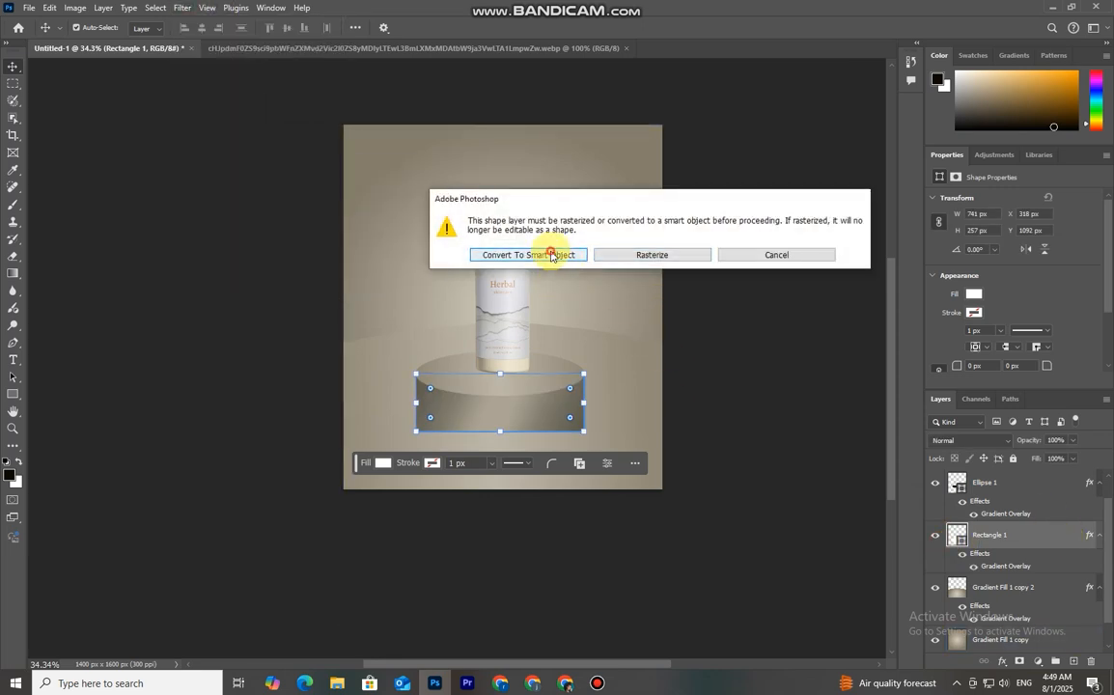
left_click(551, 255)
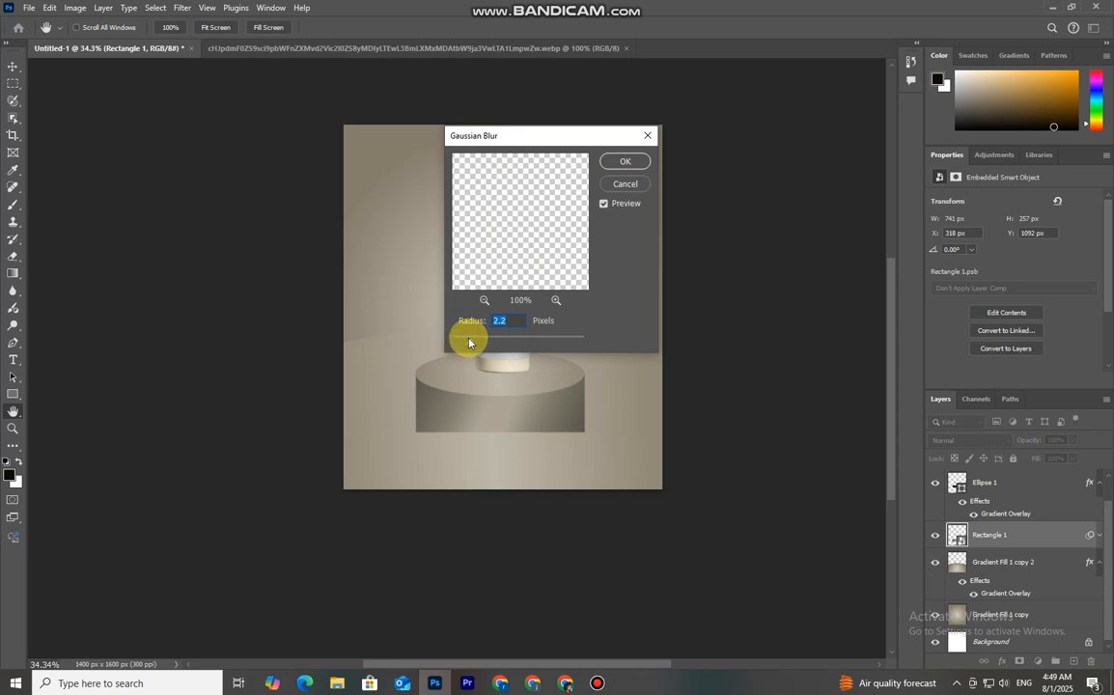
left_click(626, 162)
Create a new empty layer above the Gradient Fill 1 copy 2 layer, beneath the rectangle
left_click_drag(994, 578, 1022, 592)
scroll(1021, 601, "down", 1)
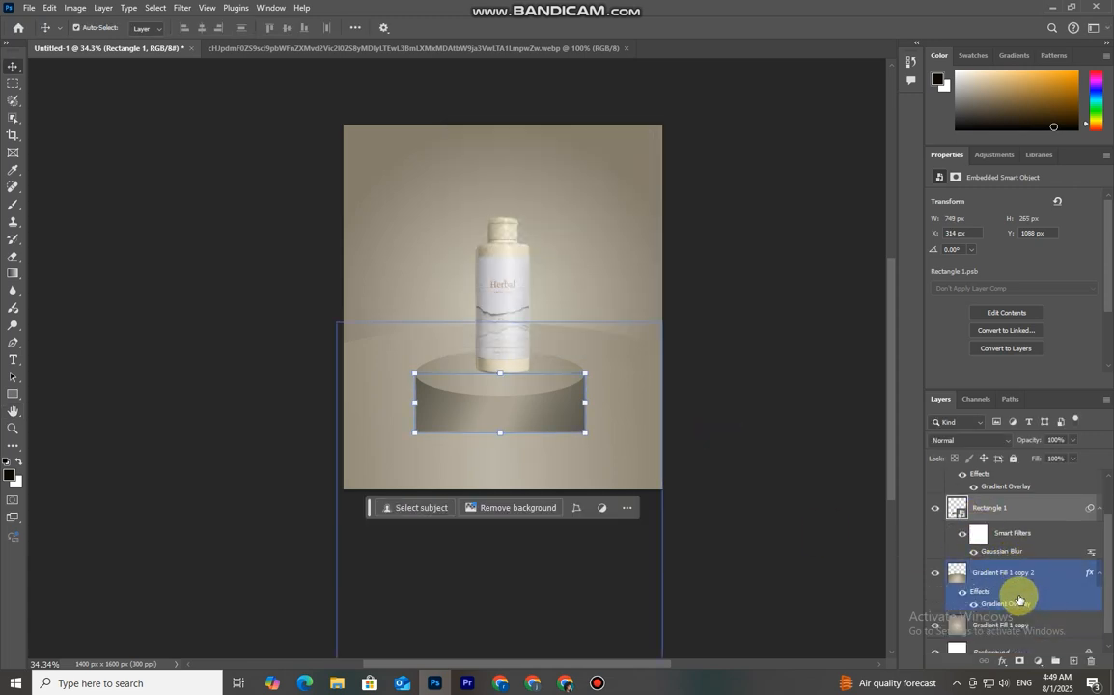
left_click_drag(1019, 599, 1014, 509)
left_click(1015, 579)
left_click(1073, 663)
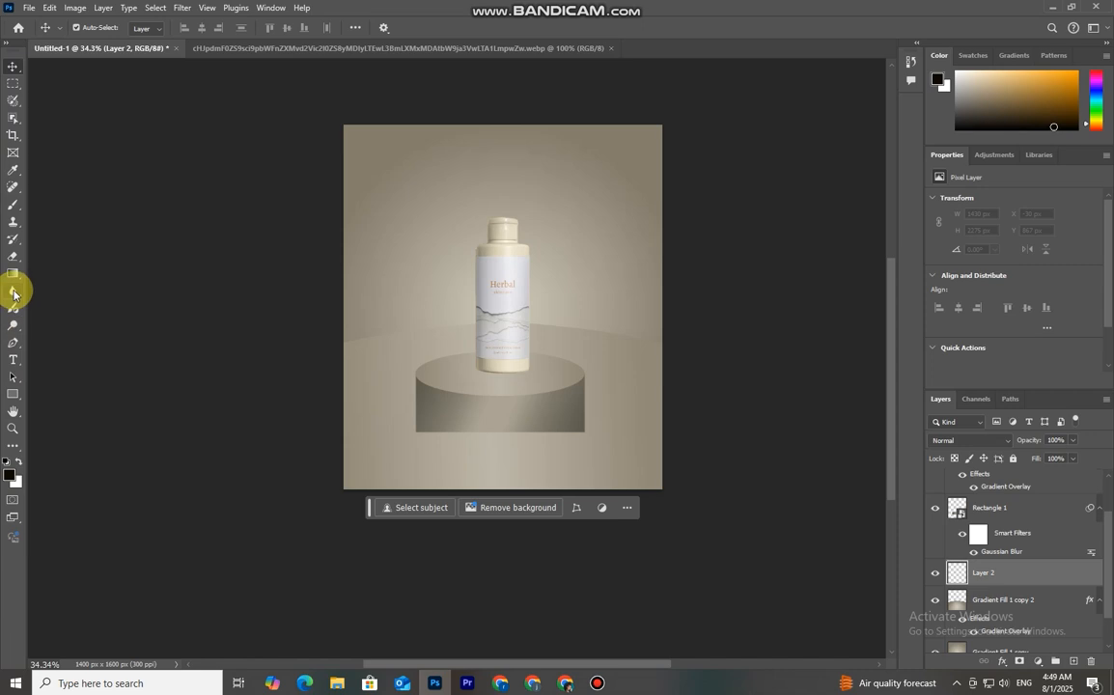
Paint a soft black spot just below the podium with a 300 px brush on the new layer
left_click(13, 204)
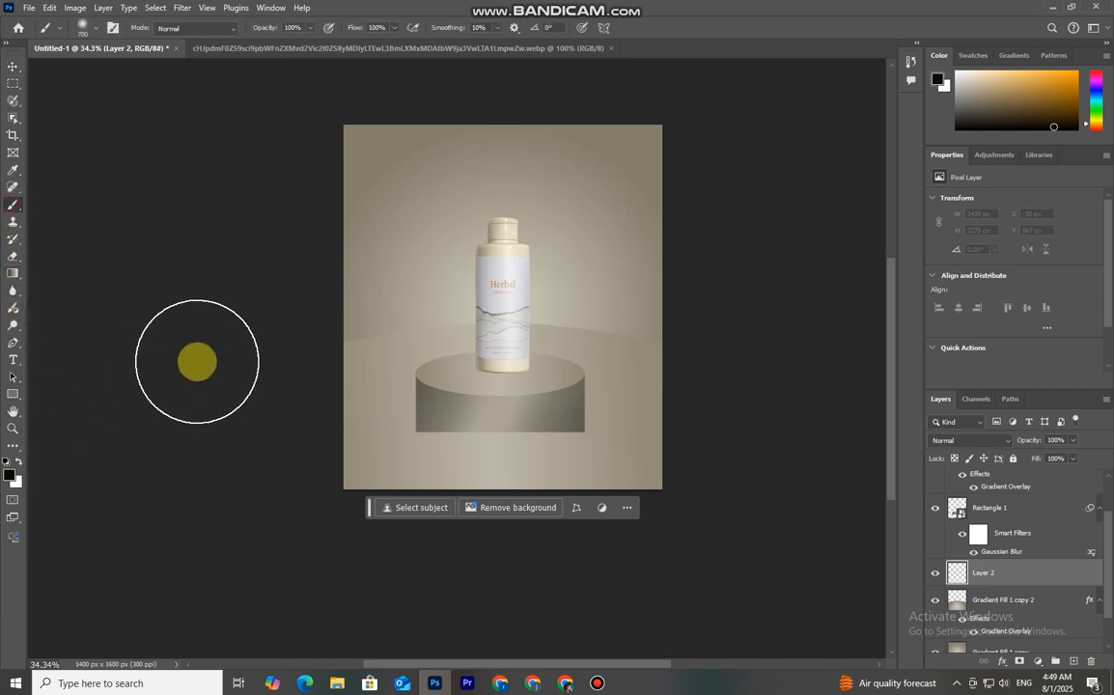
key("bracketleft")
key("bracketleft")
key("bracketleft")
key("bracketleft")
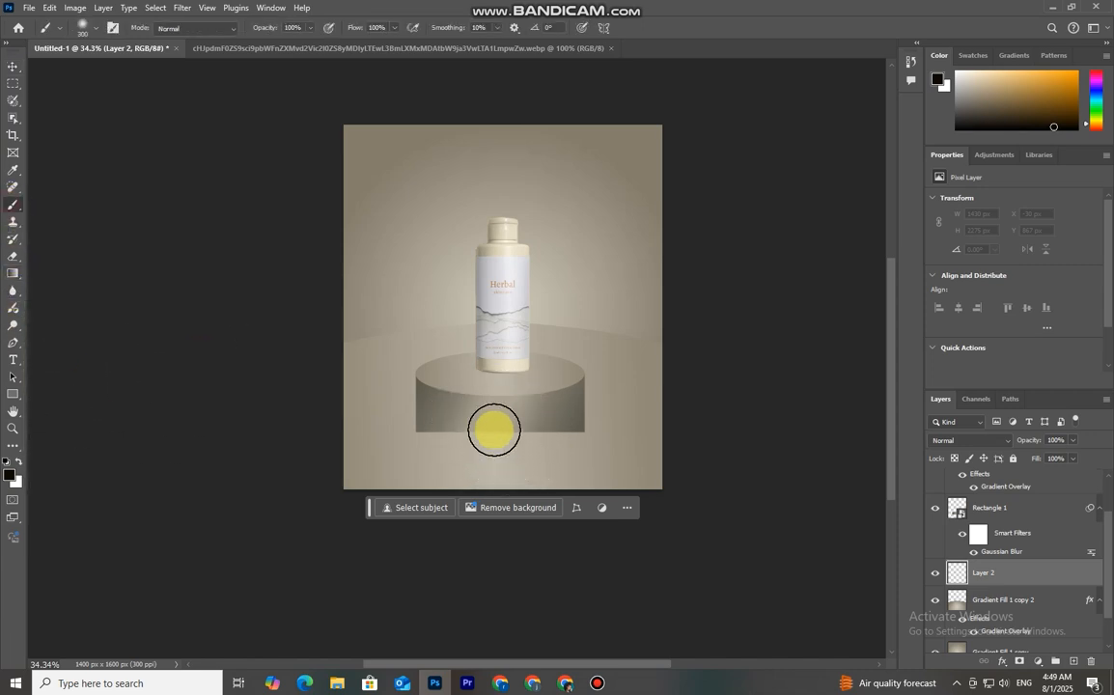
left_click(494, 444)
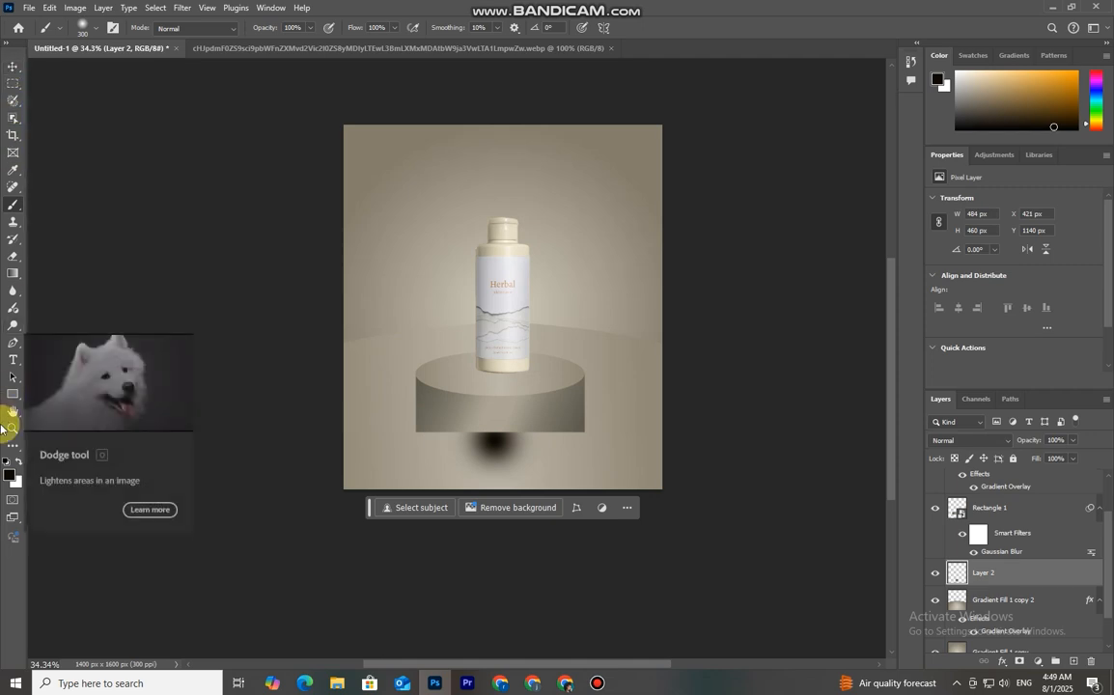
Move the black spot up closer to the podium's base
left_click(10, 473)
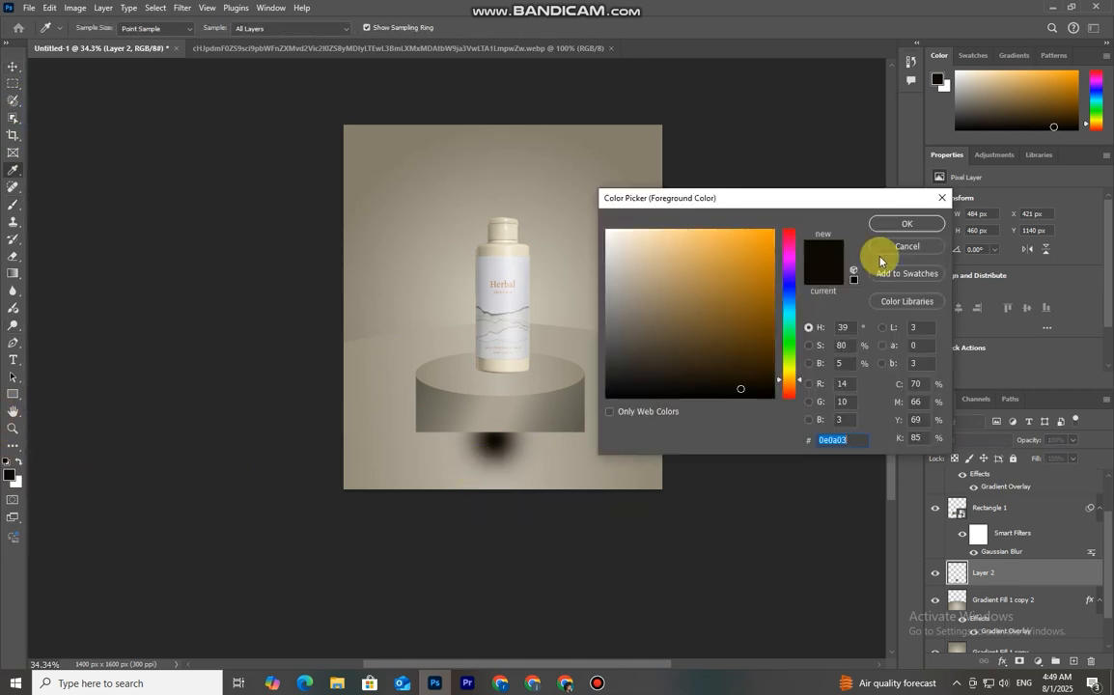
left_click(906, 223)
left_click(13, 67)
left_click(498, 472)
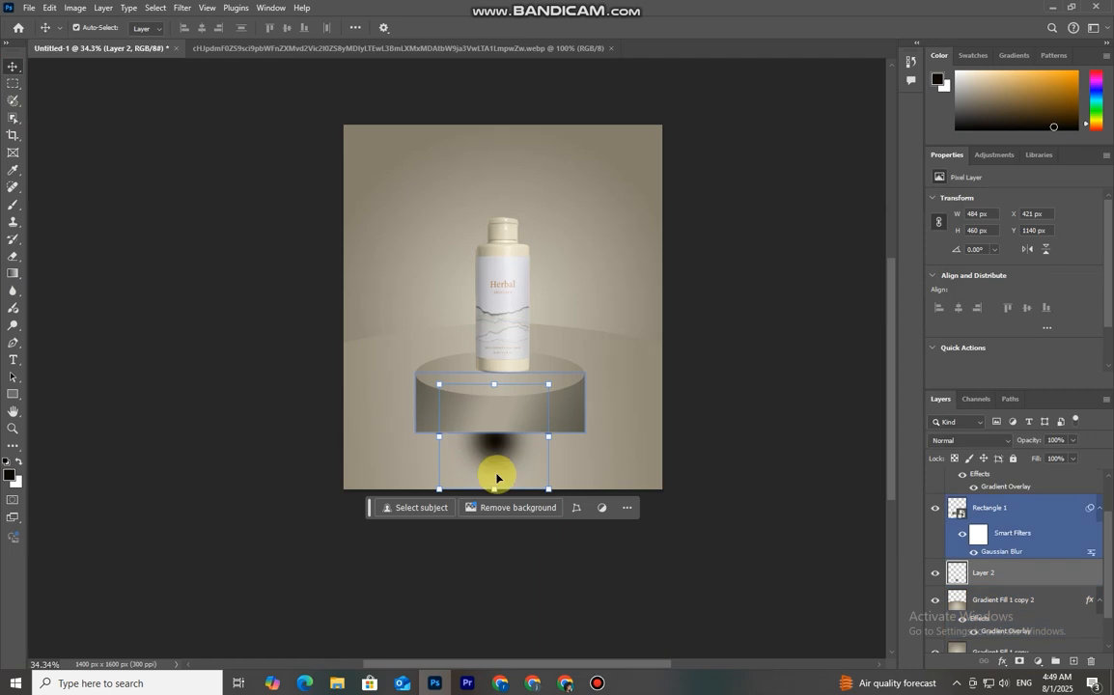
left_click(492, 485)
left_click_drag(495, 488, 496, 460)
Transform the black spot into a wide, flat shadow about 450% wide and 22% high beneath the podium, nudging it up slightly
left_click_drag(497, 386, 666, 435)
left_click_drag(444, 435, 298, 435)
mouse_move(670, 424)
left_mouse_down()
mouse_move(731, 421)
mouse_move(672, 426)
left_mouse_up()
left_click_drag(499, 446, 496, 444)
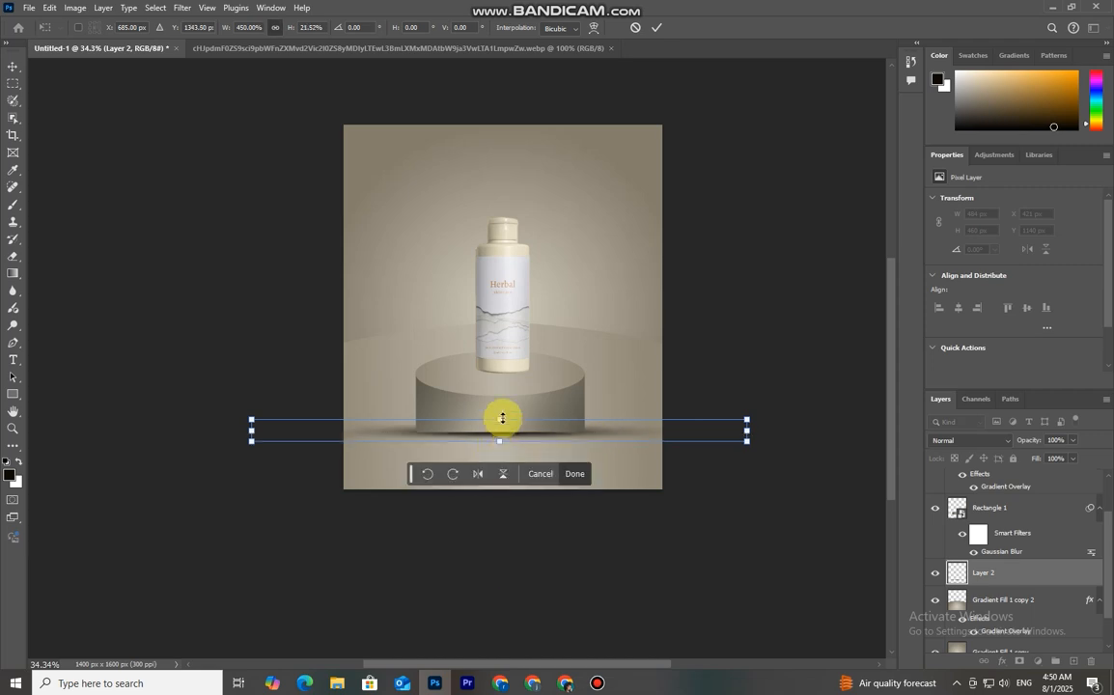
key("Up")
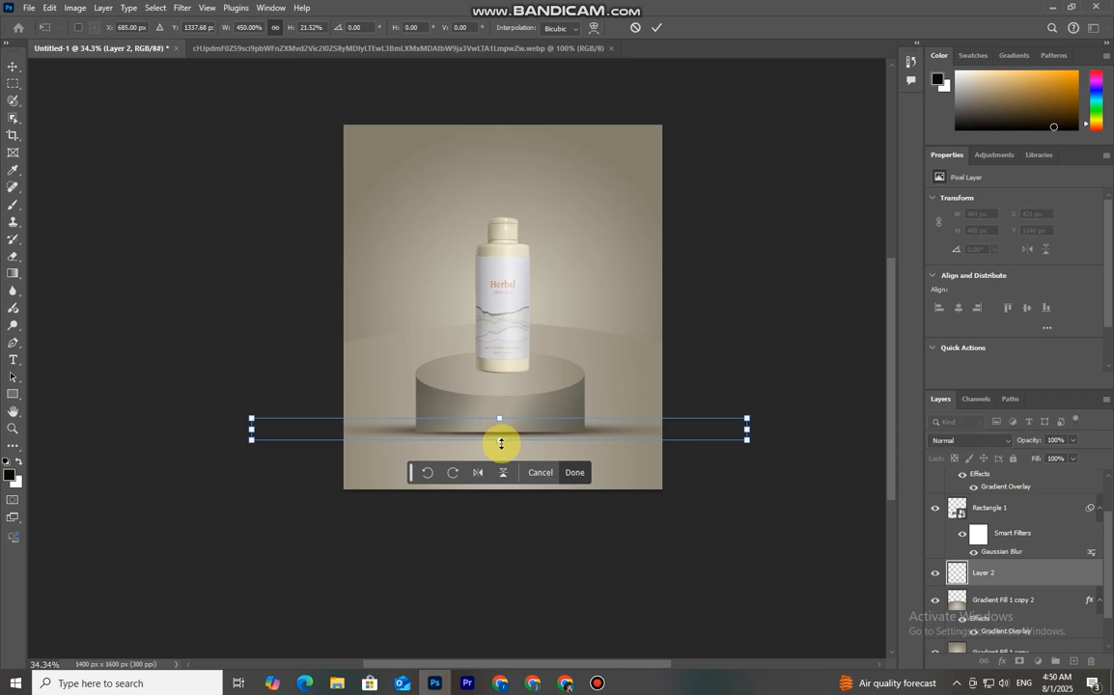
key("Up")
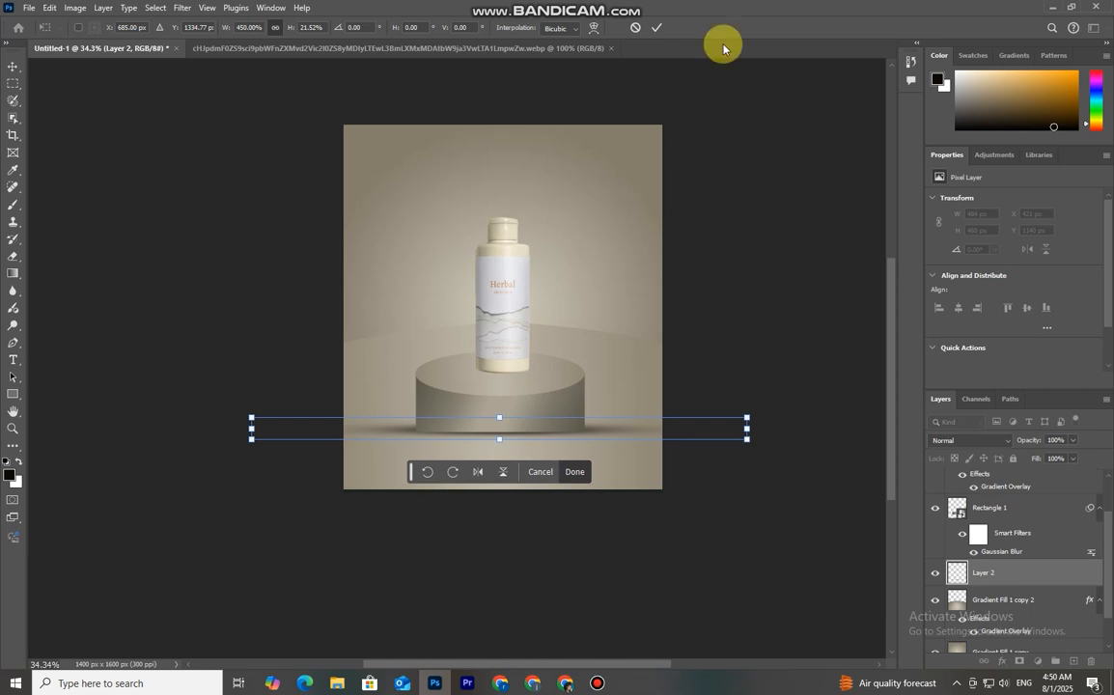
left_click(656, 27)
Set the shadow layer's blend mode to Hard Light and toggle its visibility to compare
left_click(529, 505)
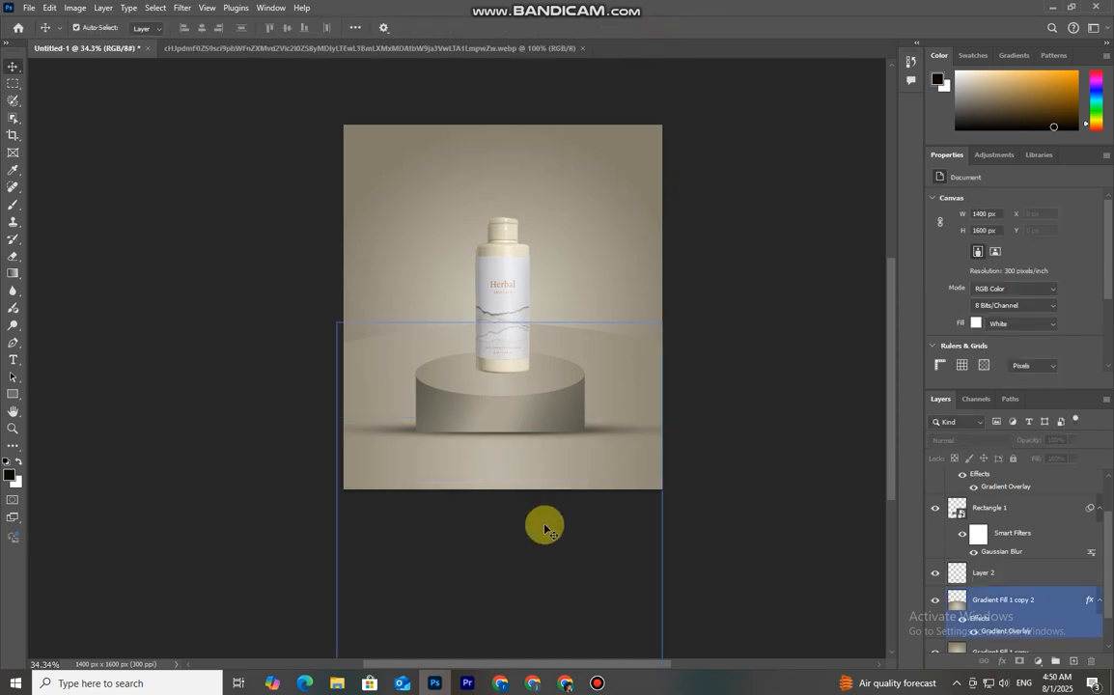
left_click(1004, 509)
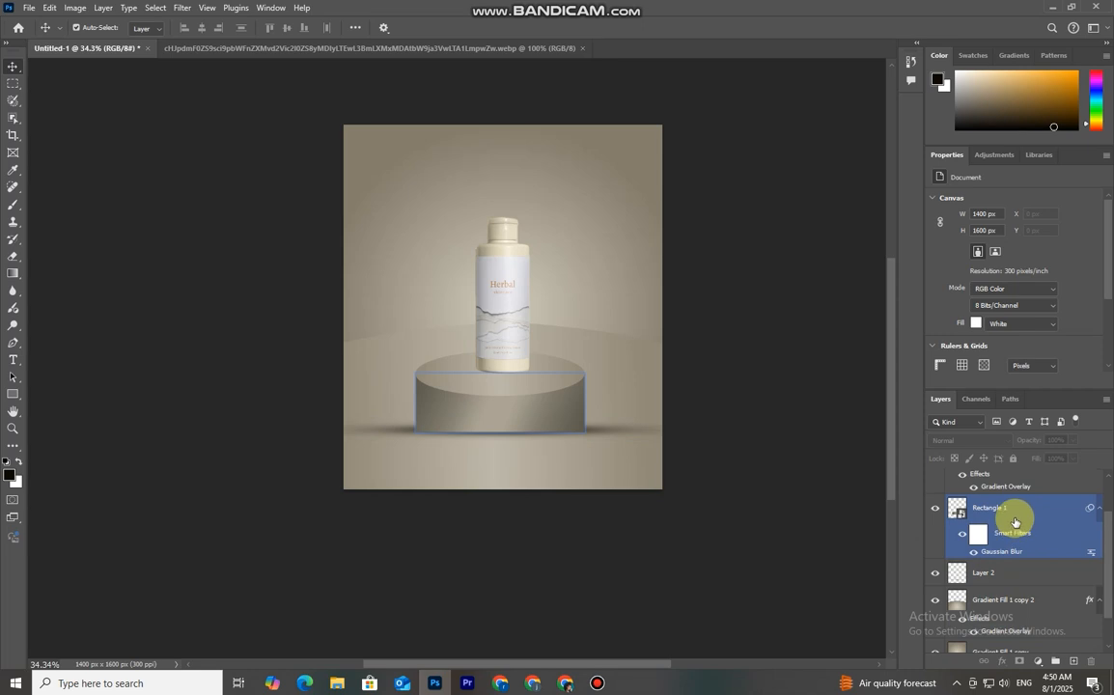
left_click(1009, 573)
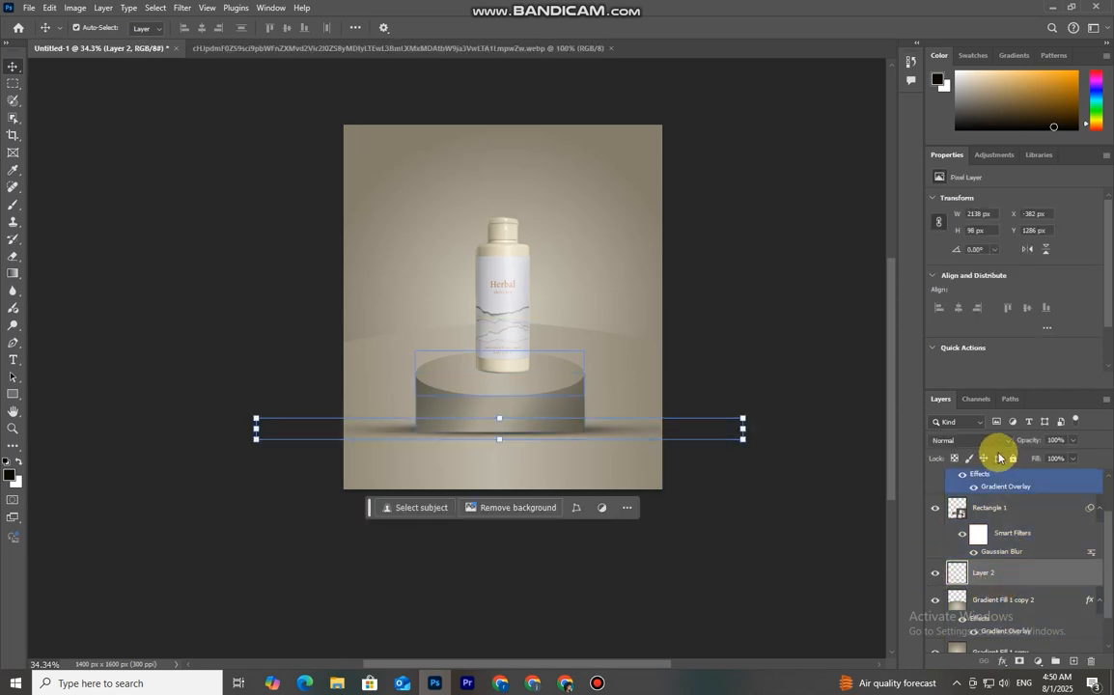
left_click(990, 441)
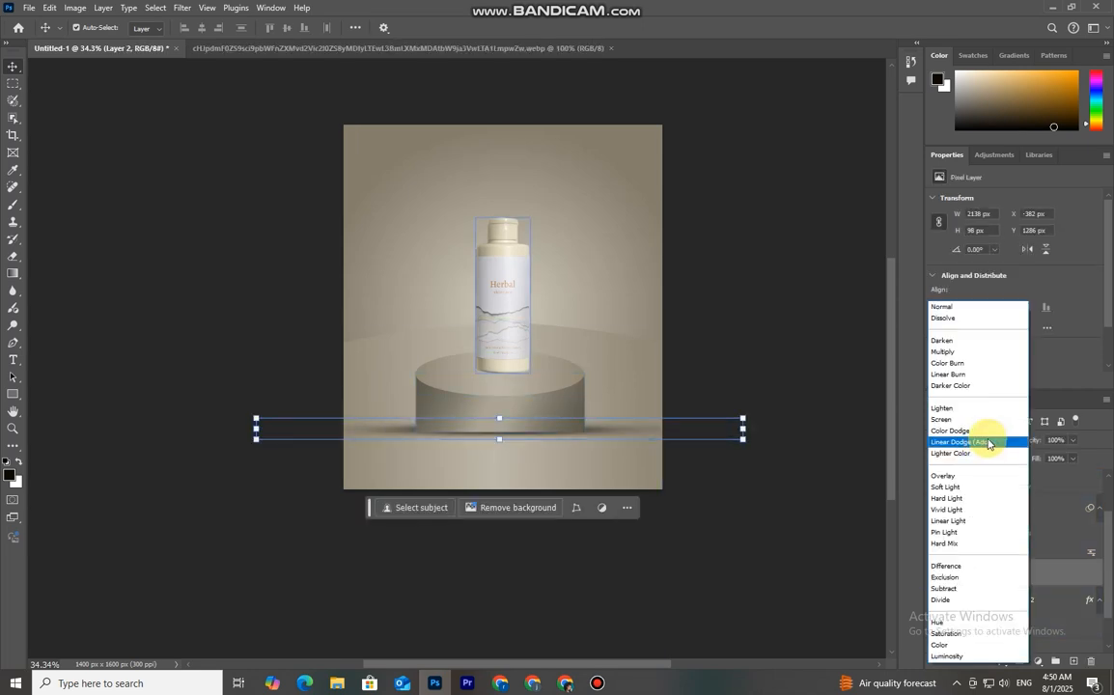
left_click(971, 498)
left_click(934, 576)
left_click(934, 578)
Duplicate the bottle layer and move the copy beneath the original bottle layer
left_click(315, 473)
scroll(515, 548, "down", 2)
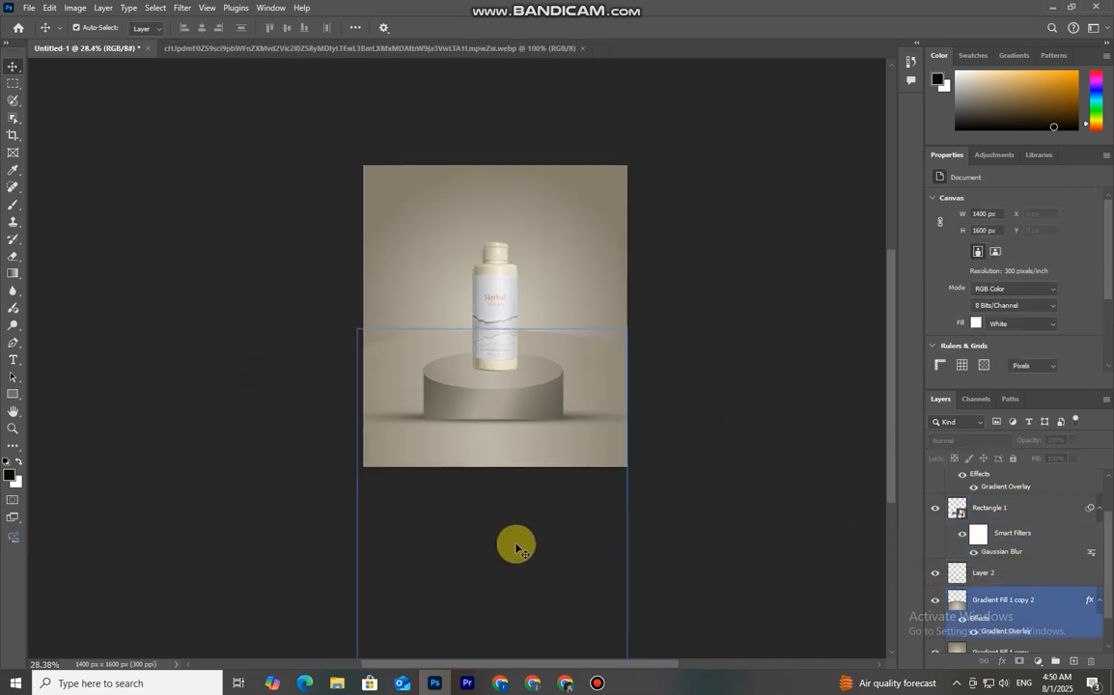
left_click(496, 355)
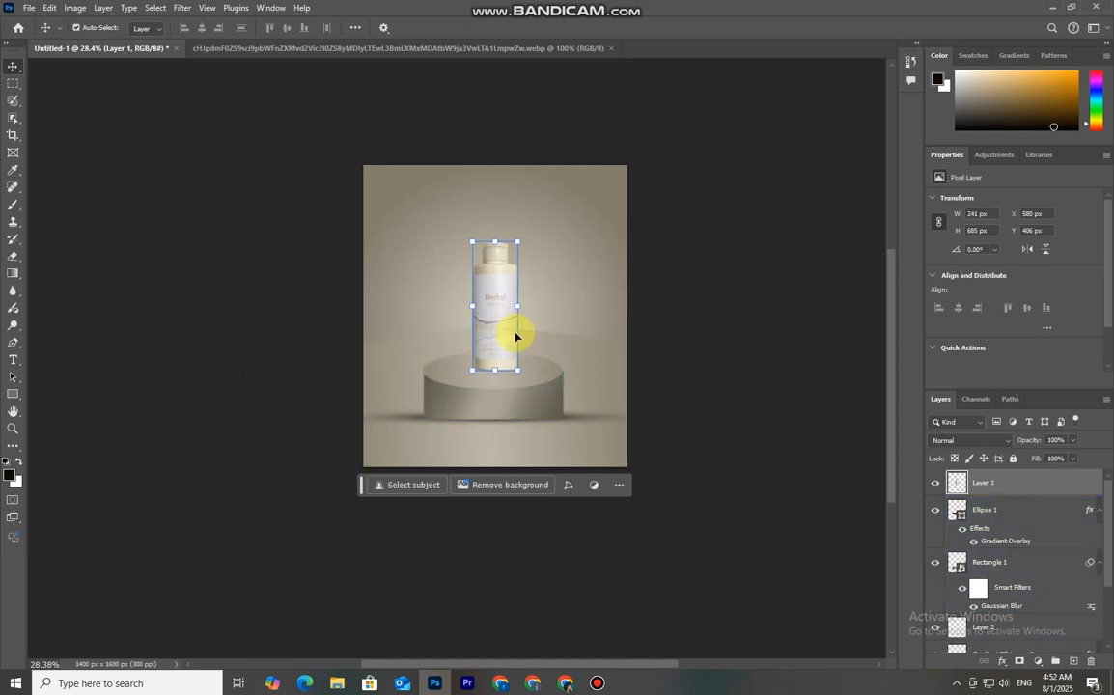
key("ctrl+j")
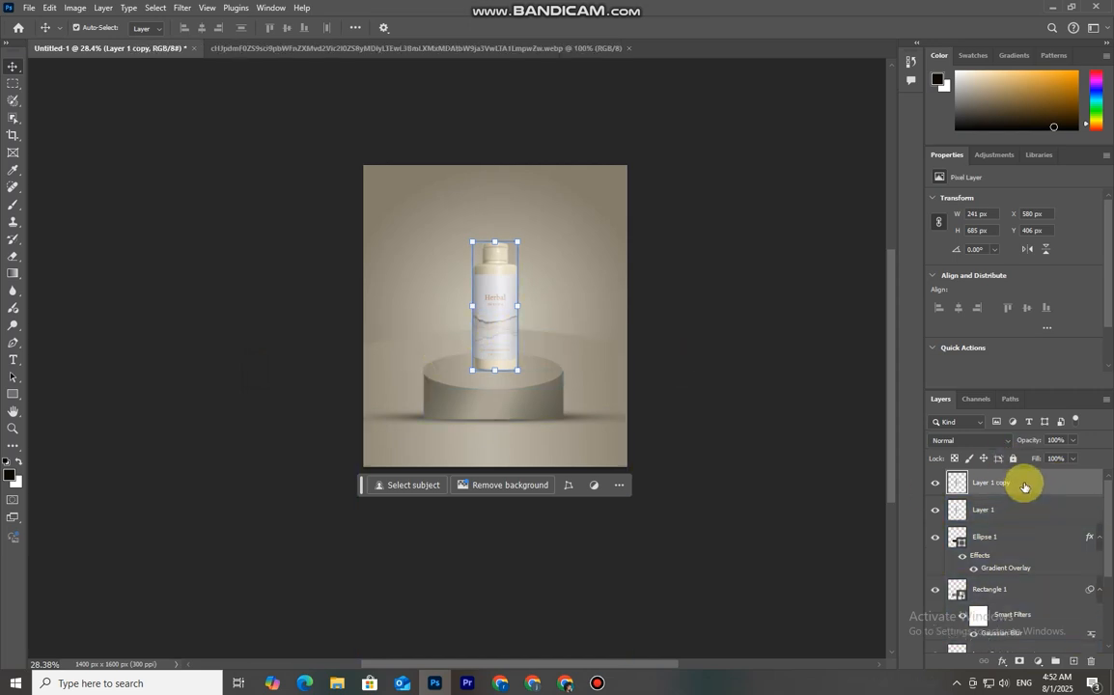
left_click_drag(1024, 486, 1039, 513)
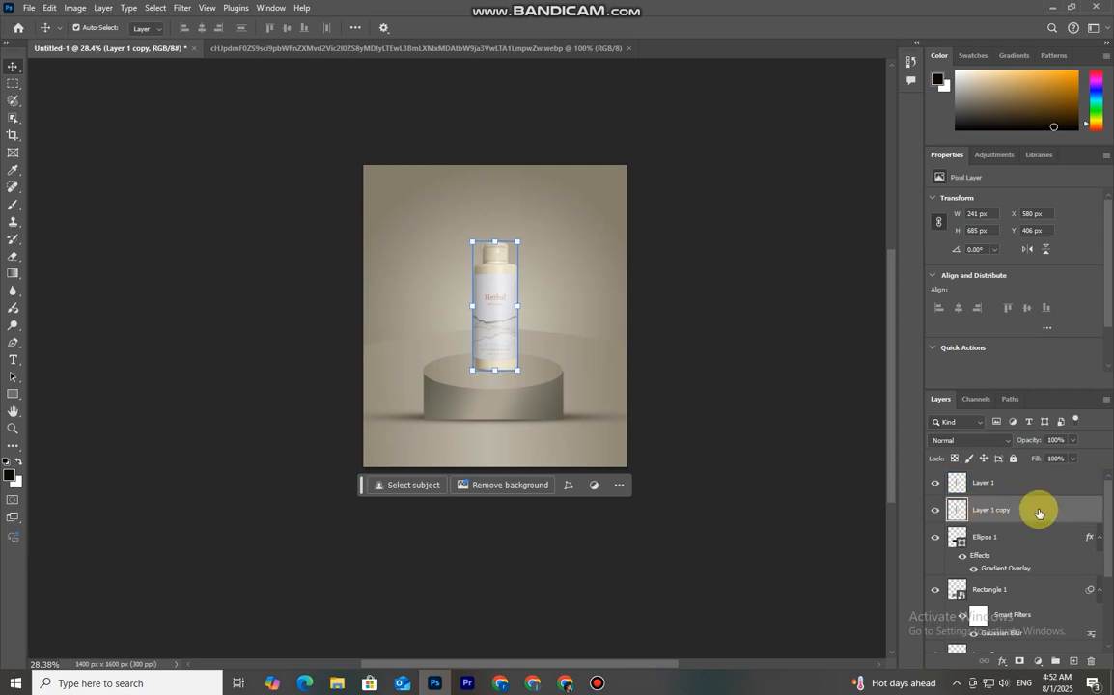
Flip the bottle copy vertically and move it down below the bottle as a reflection
key("ctrl+t")
right_click(495, 322)
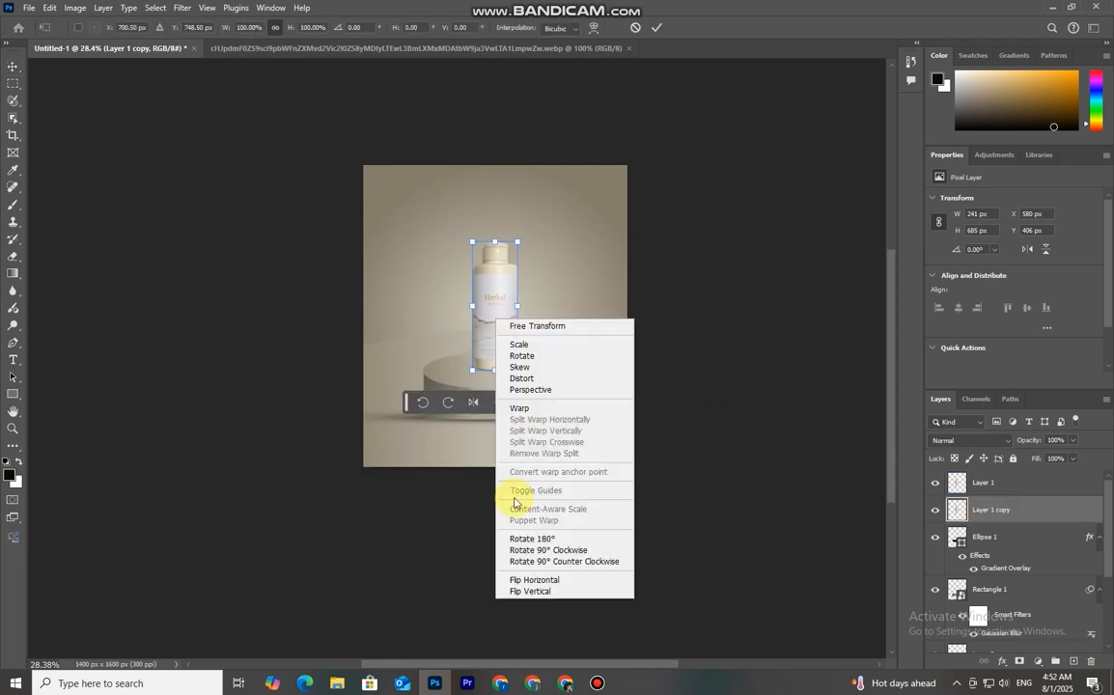
left_click(546, 592)
left_click_drag(503, 323, 504, 451)
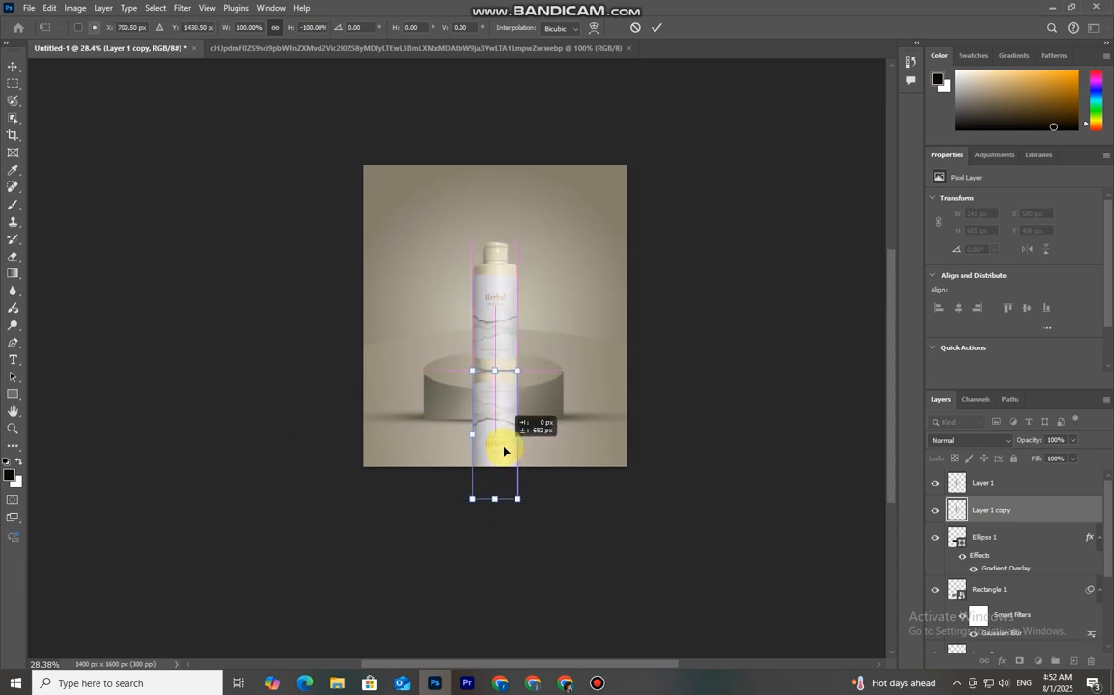
Fine-tune the flipped copy's position so it meets the bottle's base, then commit the transform
scroll(502, 391, "up", 5)
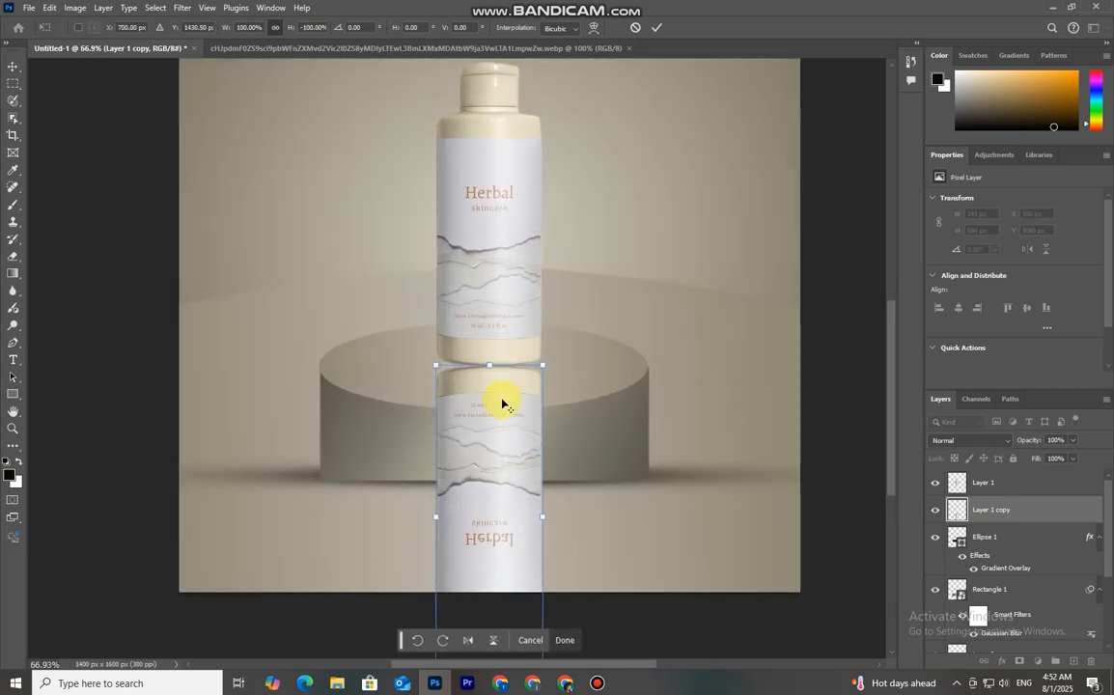
key("alt+space")
left_click(515, 473)
key("Up")
key("Up")
key("Up")
key("Up")
key("Down")
key("Down")
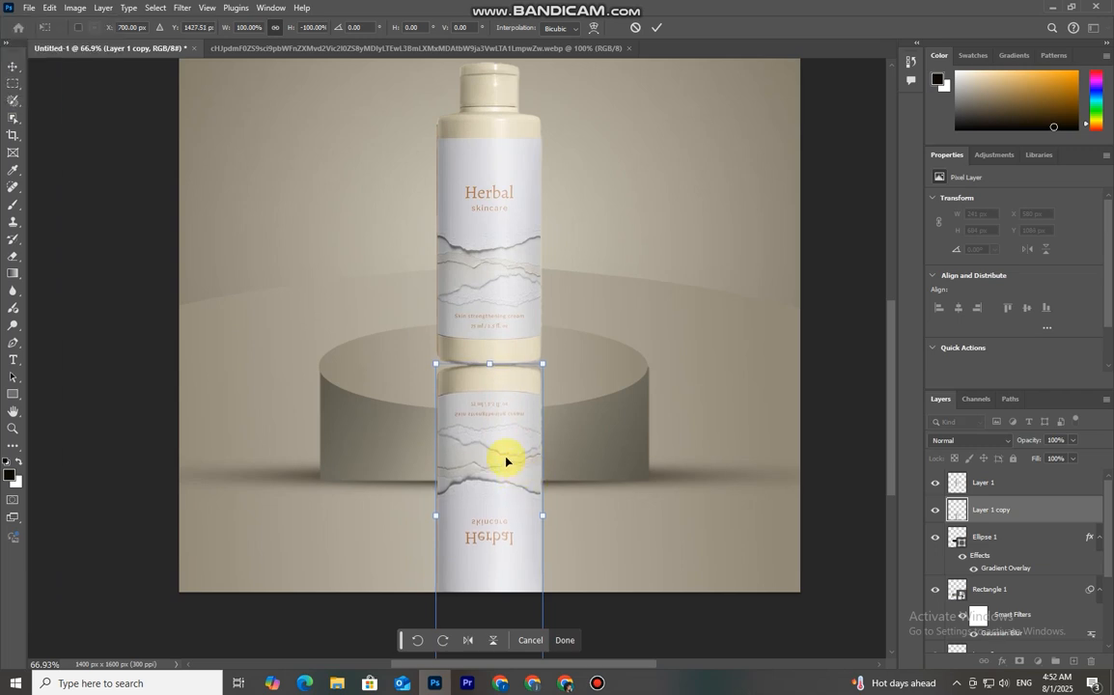
left_click(657, 27)
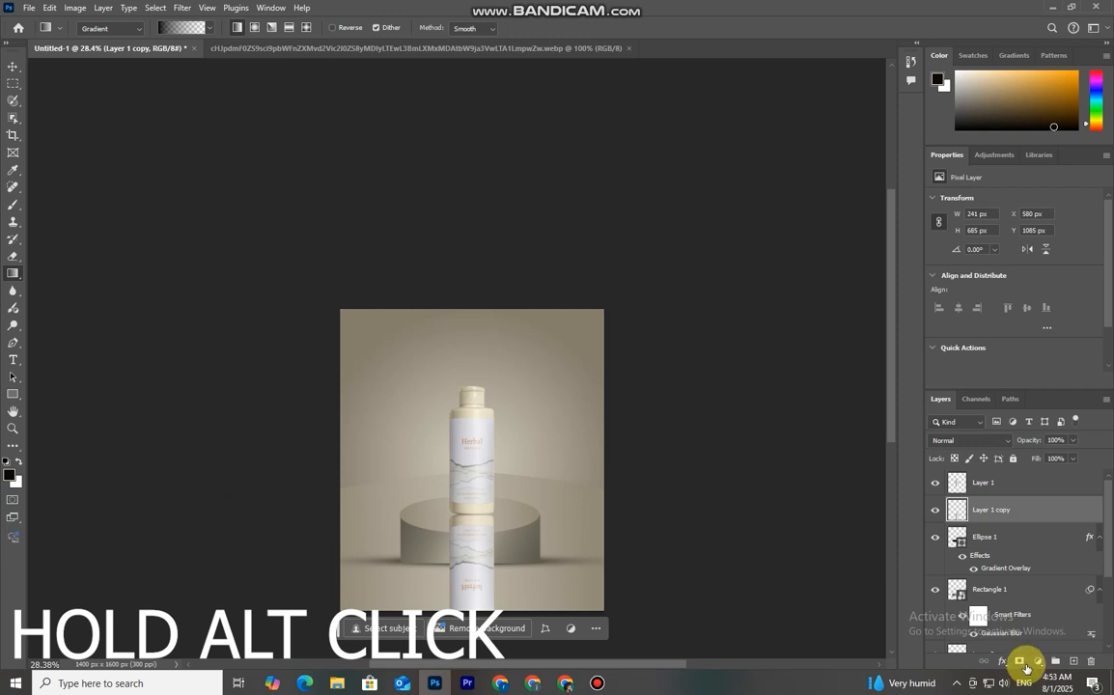
Add a black layer mask to the reflection copy and choose the black-to-white gradient preset
left_click(1020, 662, "alt")
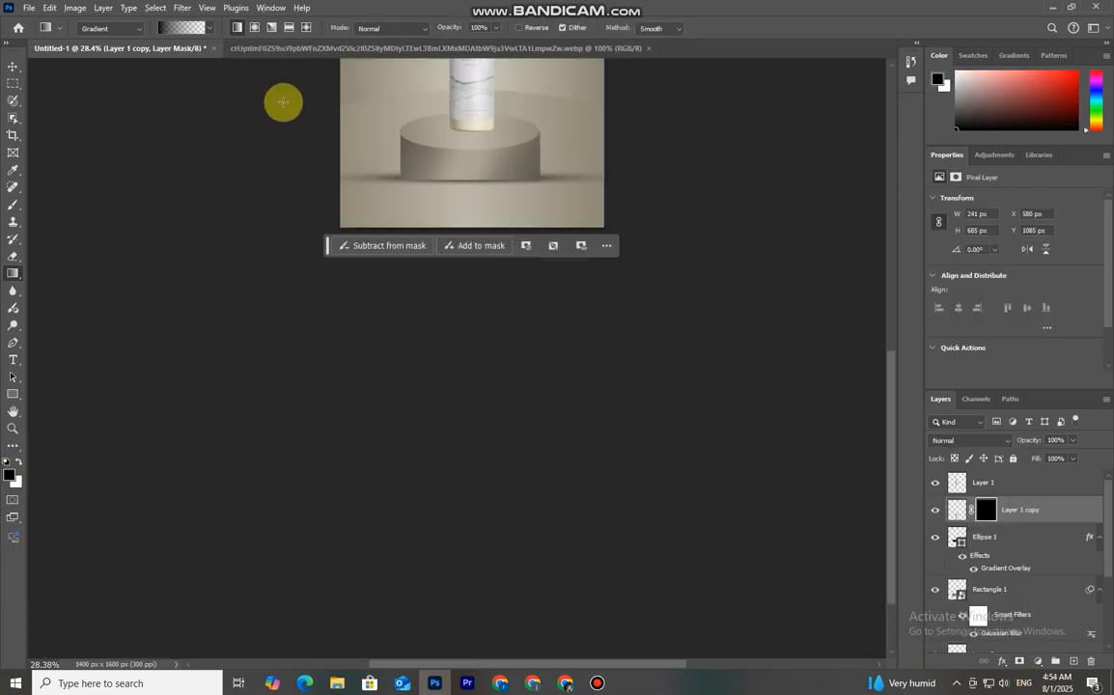
left_click(176, 30)
double_click(132, 75)
scroll(463, 277, "down", 2)
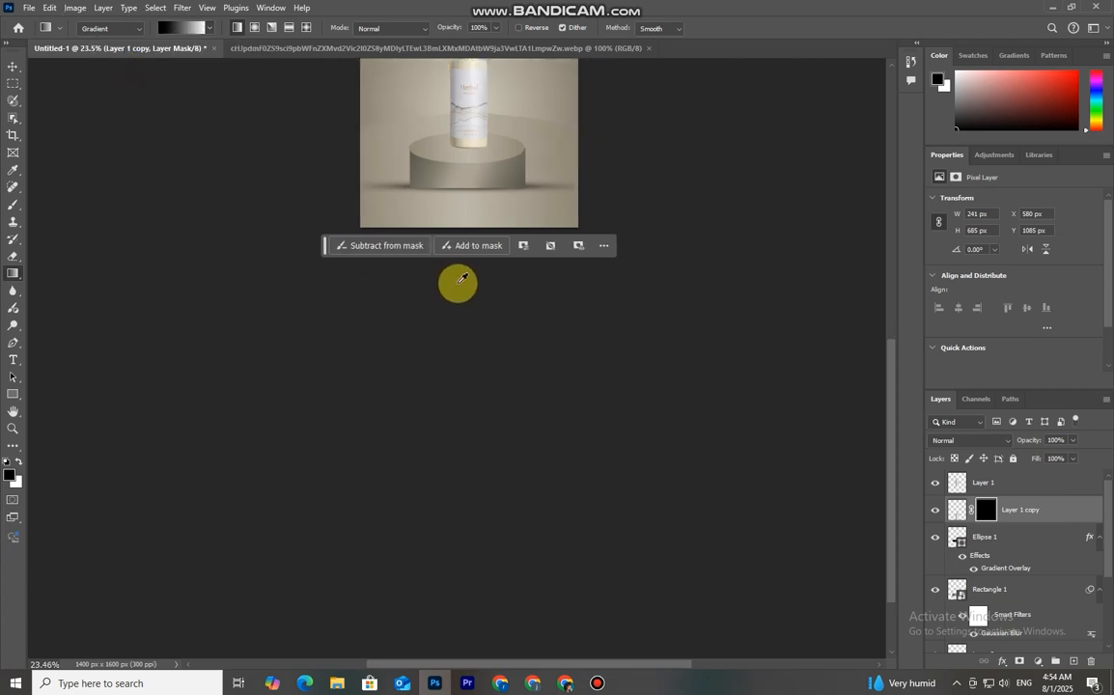
scroll(476, 184, "up", 5)
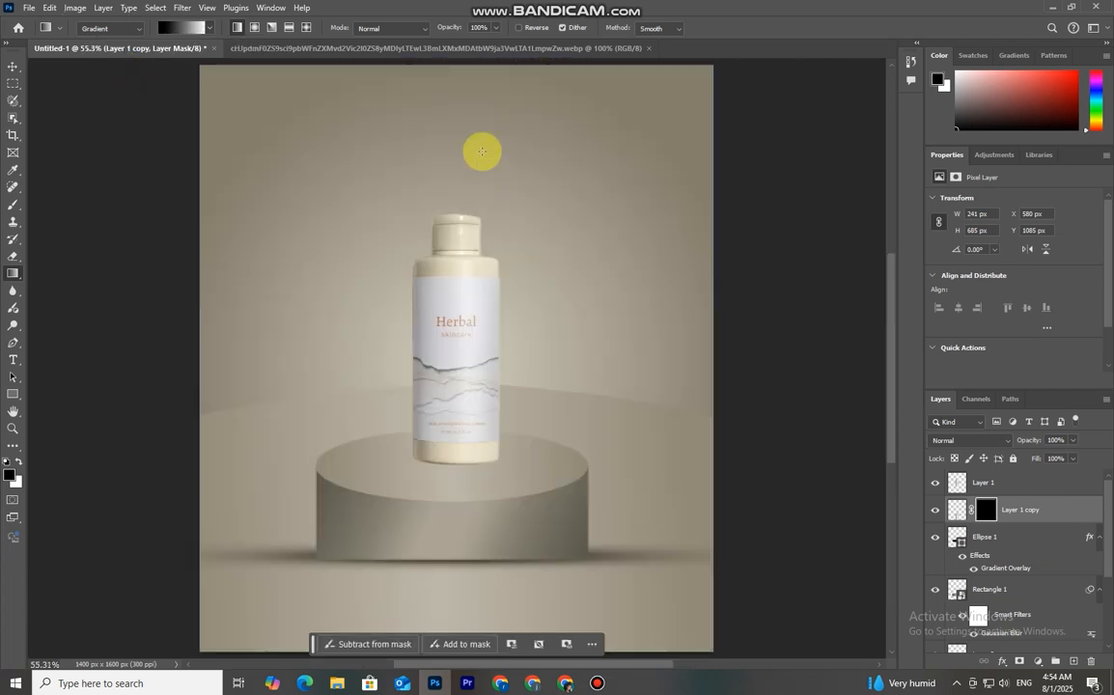
Draw a vertical gradient on the reflection's mask so the reflection fades out
left_click_drag(458, 468, 456, 581)
key("ctrl+z")
scroll(456, 581, "right", 1)
scroll(456, 580, "down", 2)
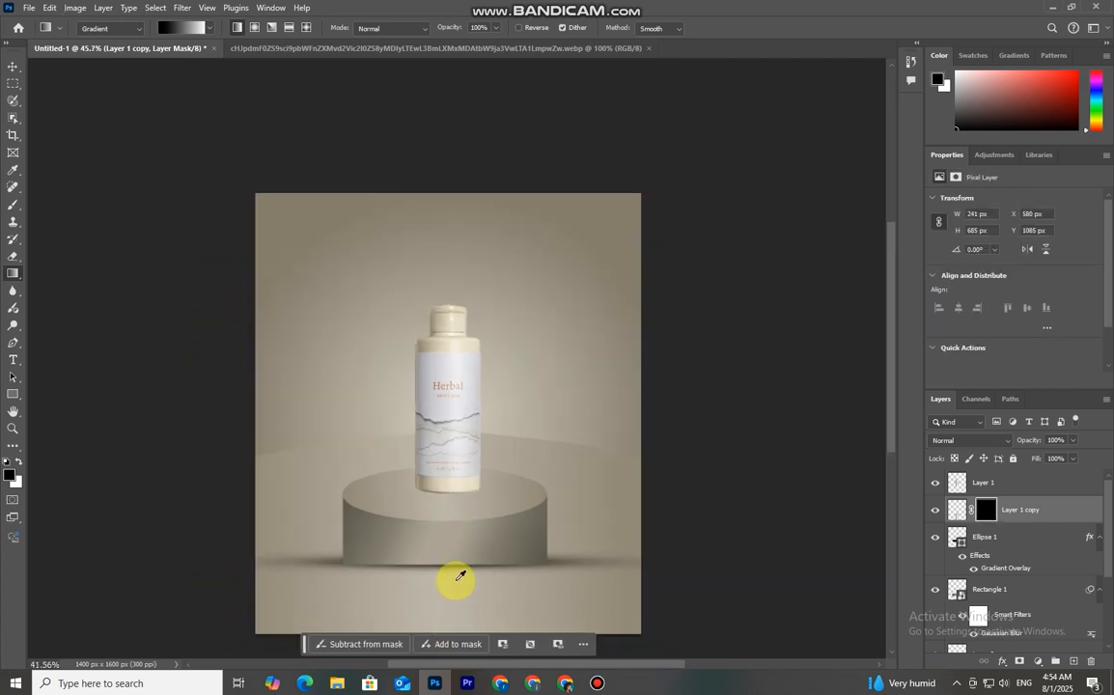
left_click_drag(537, 521, 530, 400)
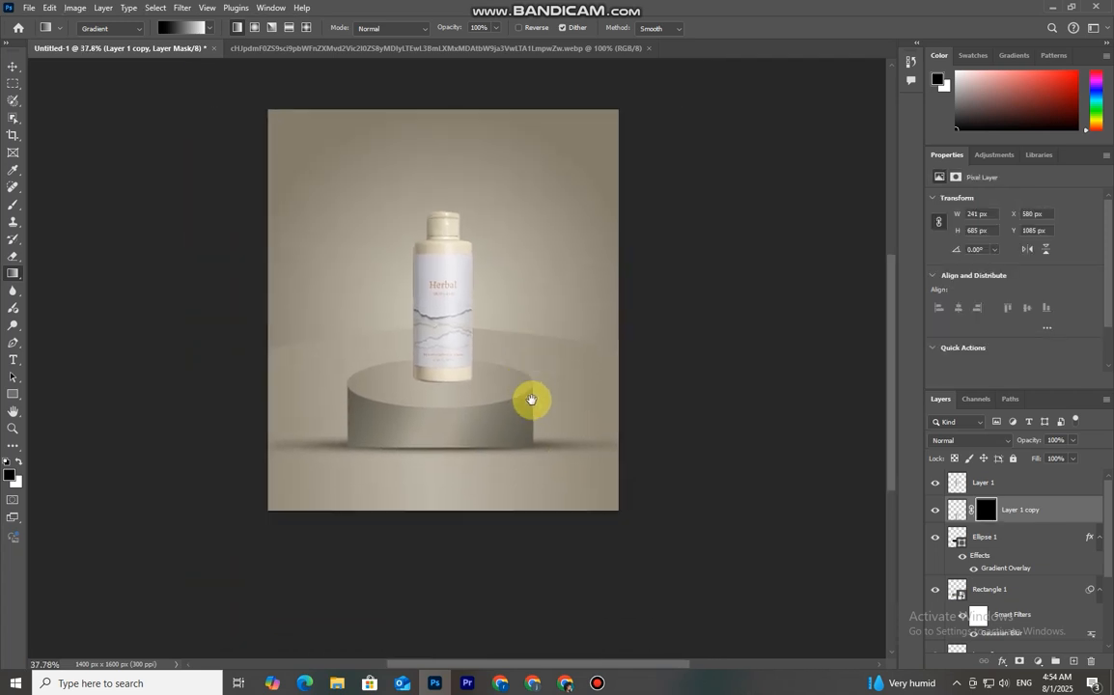
left_click_drag(450, 550, 449, 435)
left_click_drag(442, 329, 445, 243)
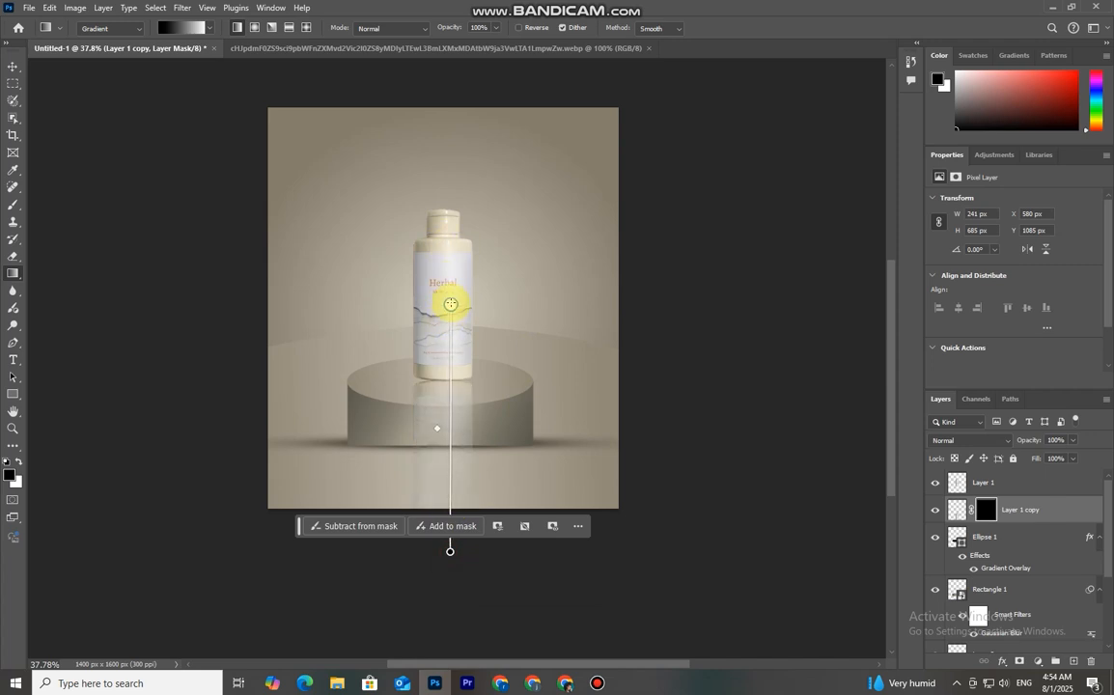
left_click_drag(450, 304, 454, 201)
left_click_drag(454, 199, 441, 241)
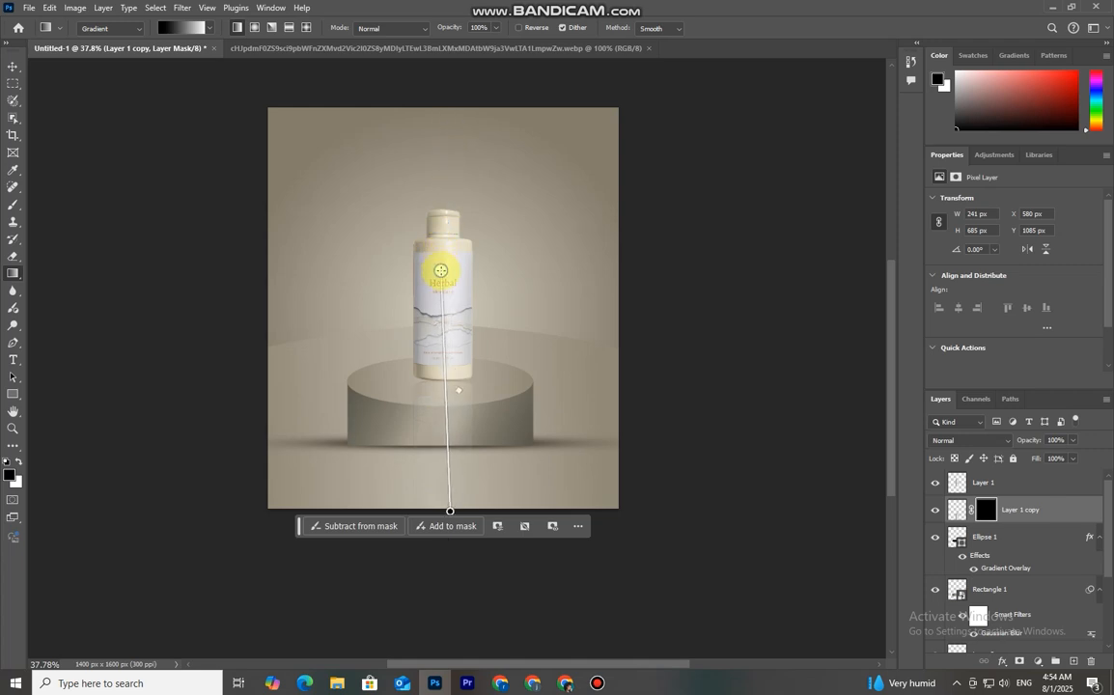
Paint on the reflection's mask with a 300 px brush along the podium's base to hide the reflection there
left_click(13, 65)
left_click(983, 523)
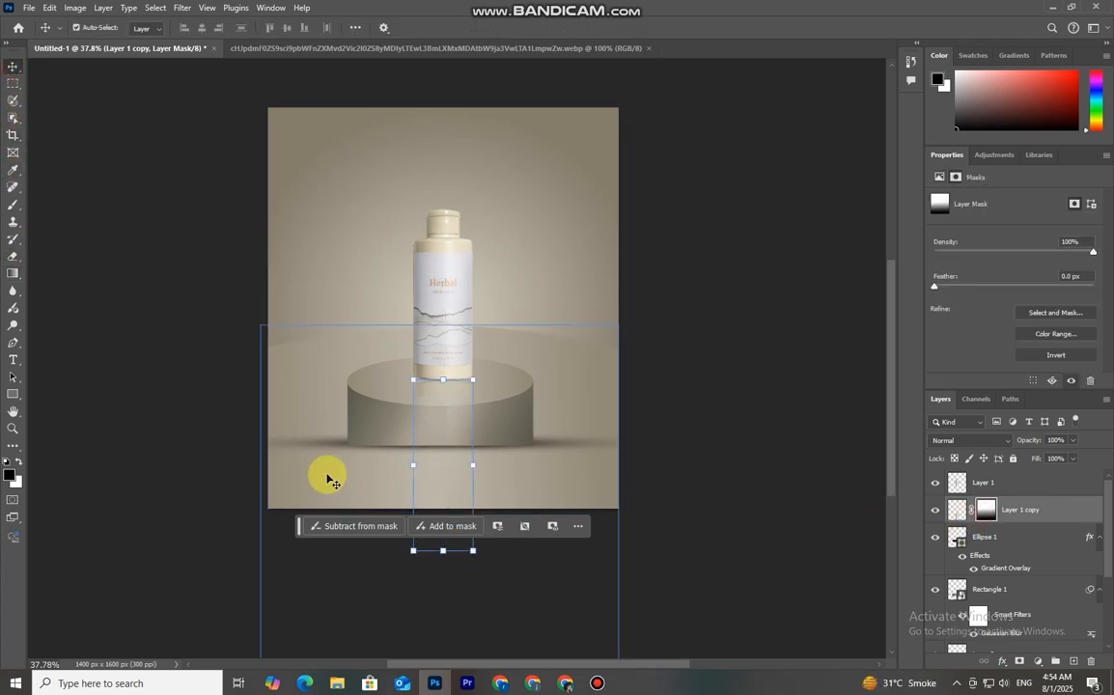
left_click(13, 204)
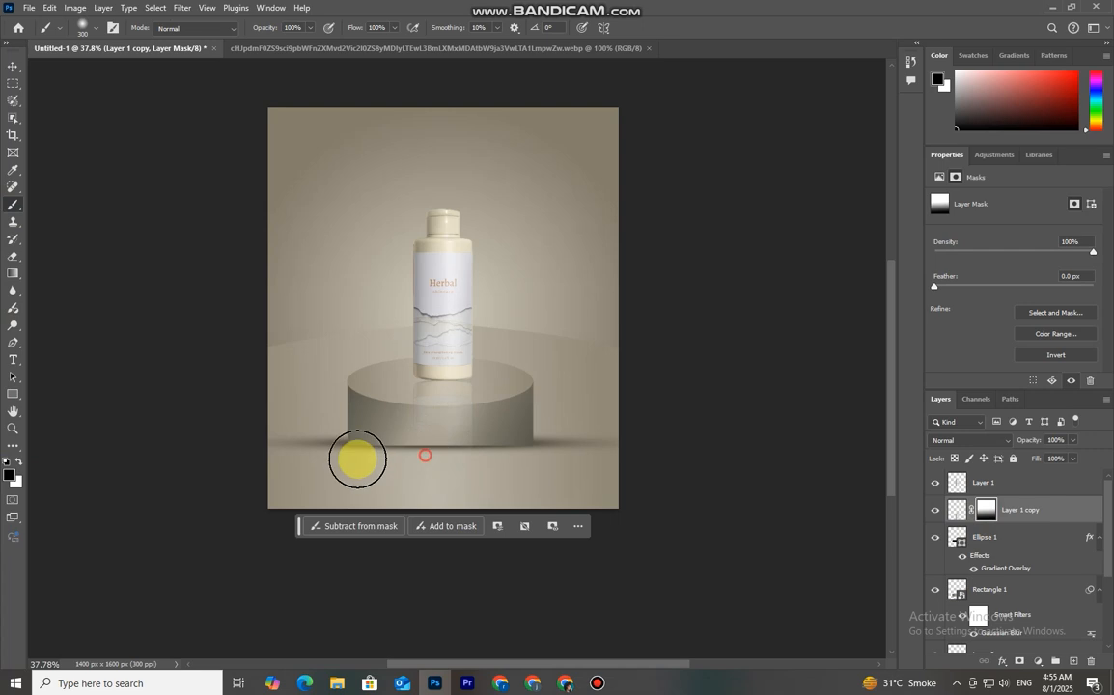
scroll(471, 464, "up", 3)
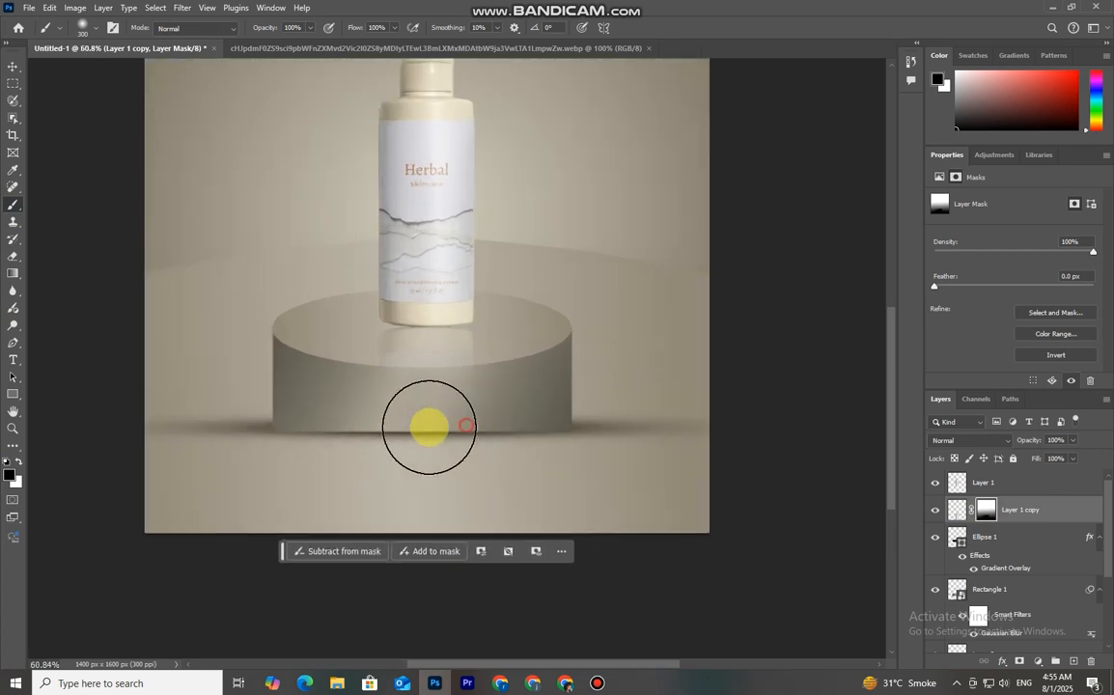
left_click_drag(356, 434, 487, 430)
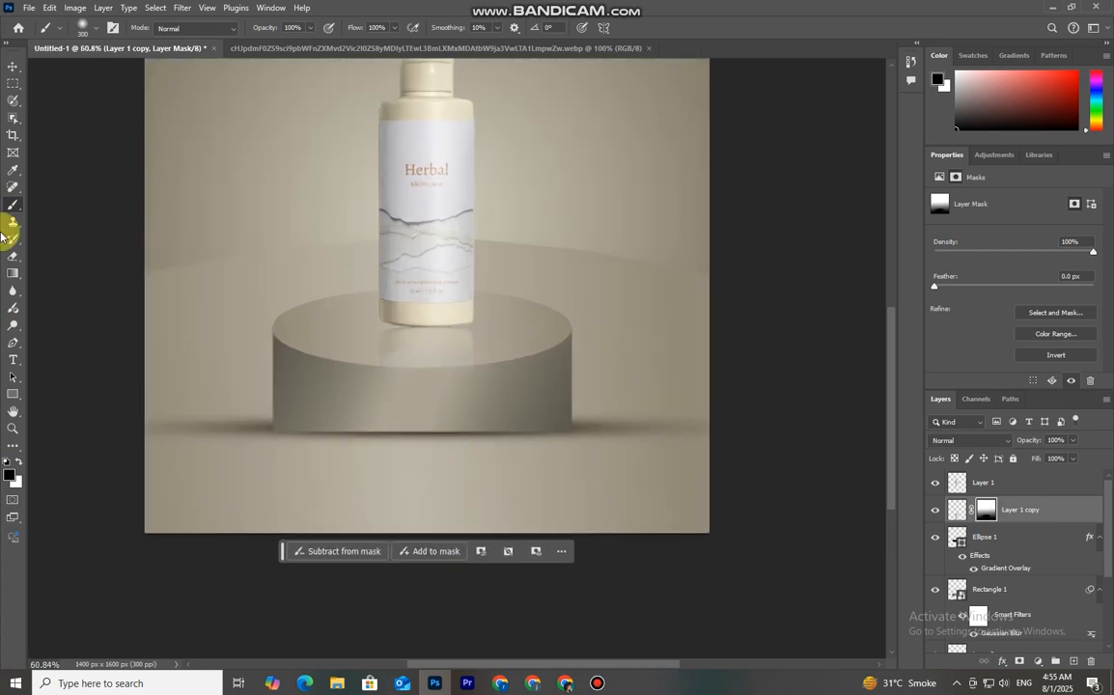
Apply a slight Gaussian Blur to the reflection copy layer
left_click(15, 66)
scroll(270, 401, "down", 3)
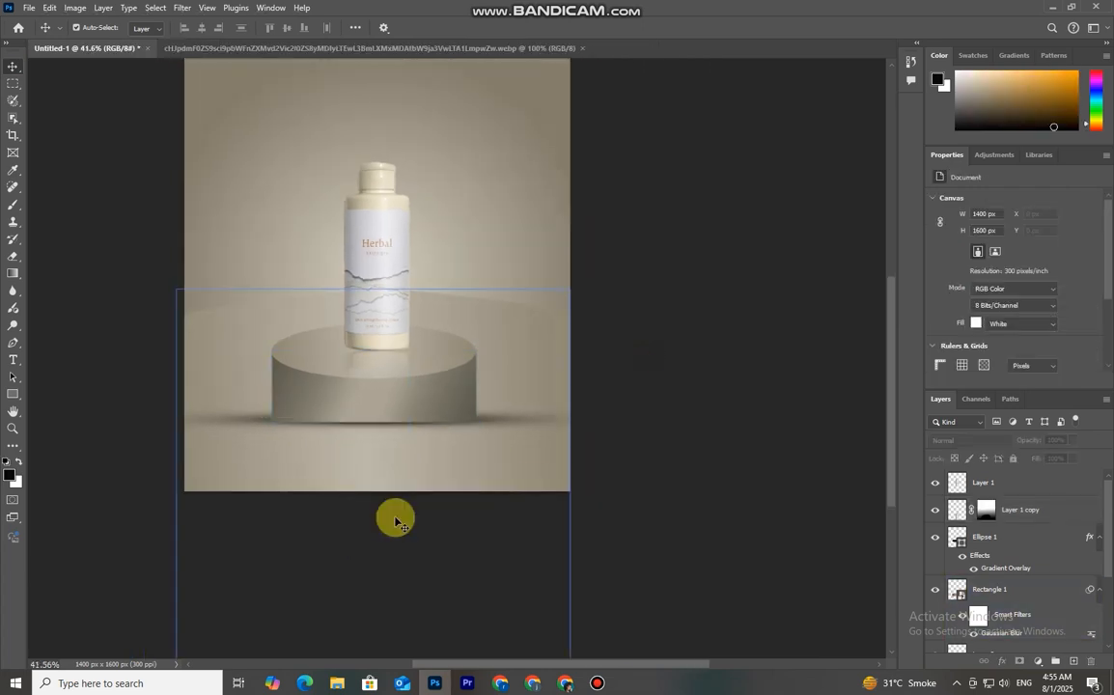
left_click(378, 369)
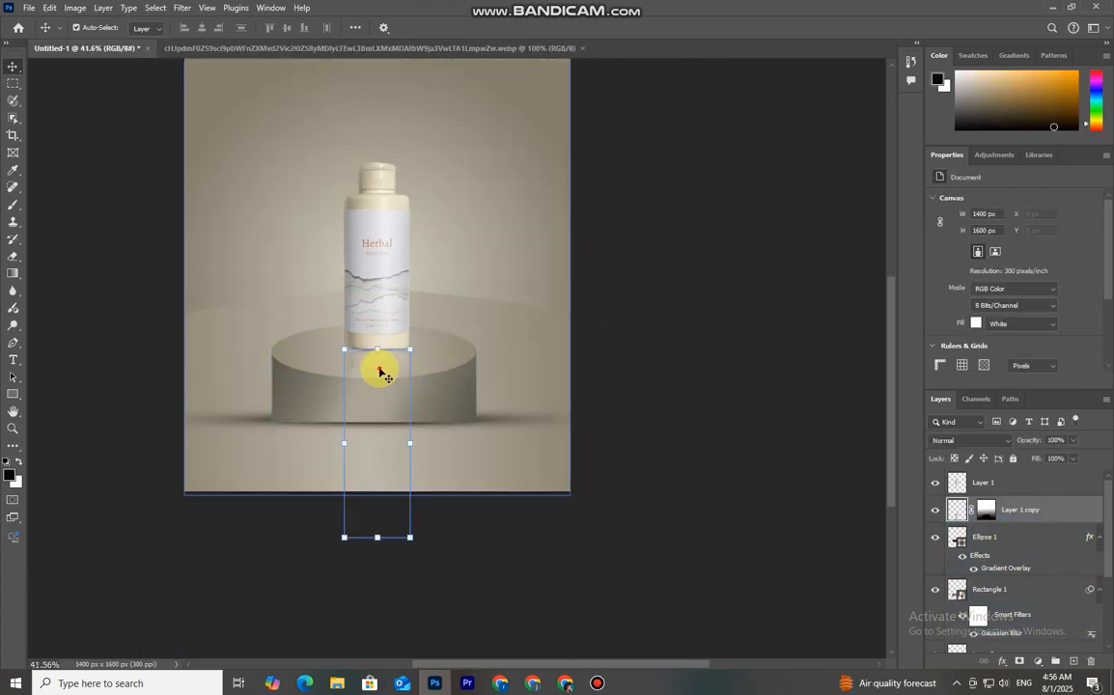
left_click(936, 510)
left_click(936, 510)
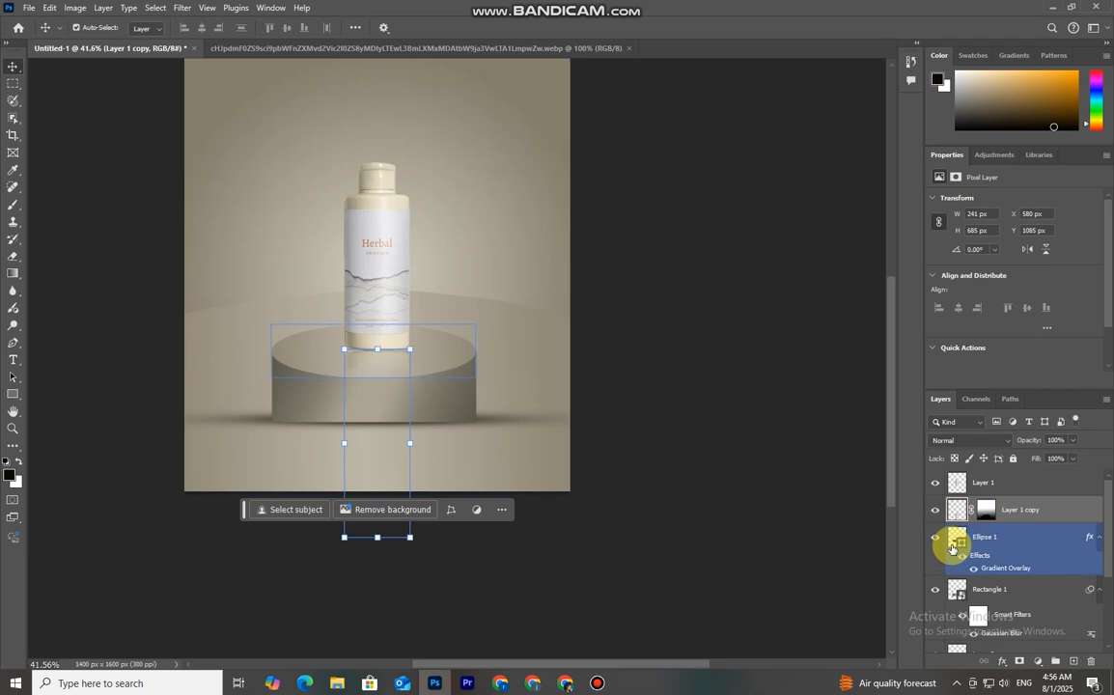
left_click(181, 8)
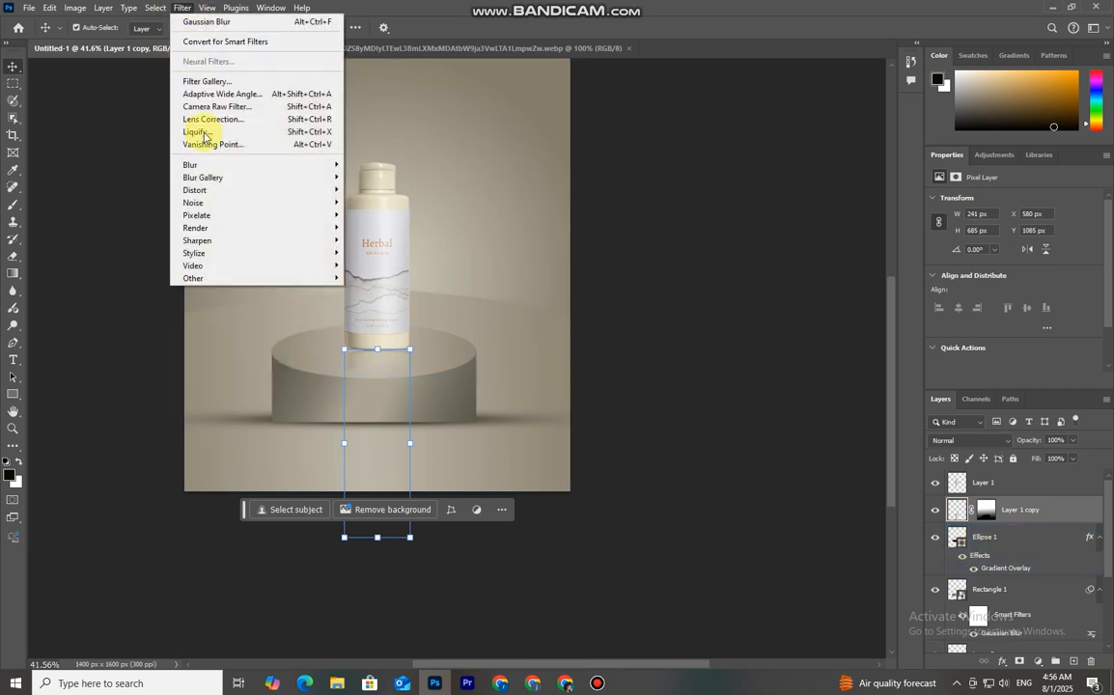
mouse_move(220, 171)
left_click(379, 214)
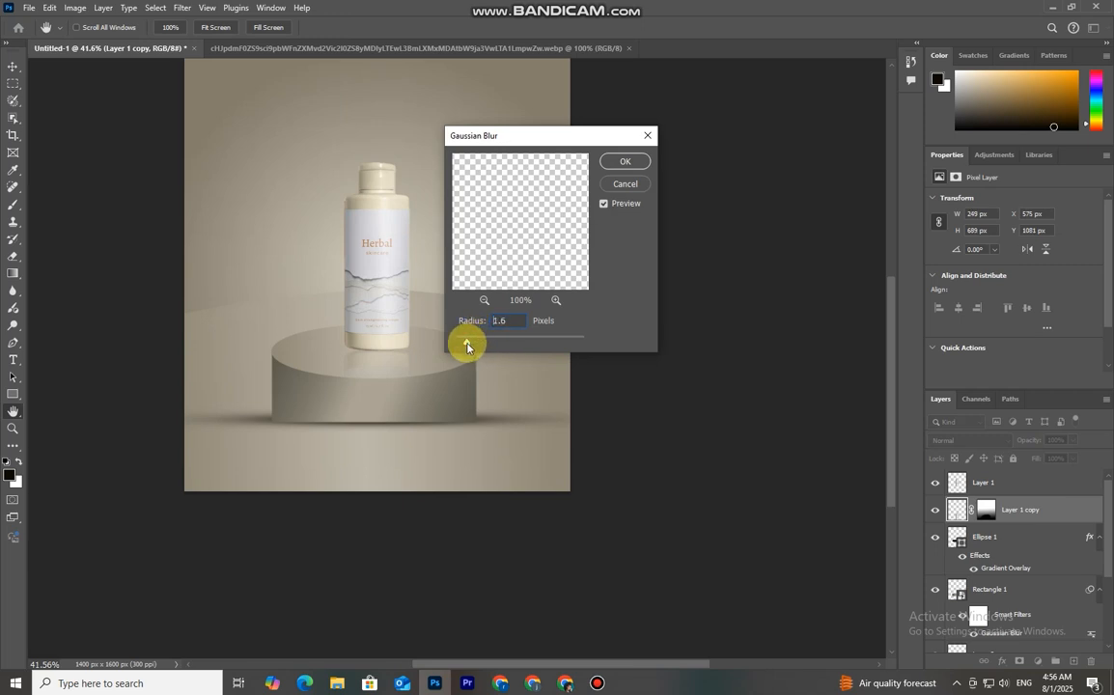
left_click(630, 169)
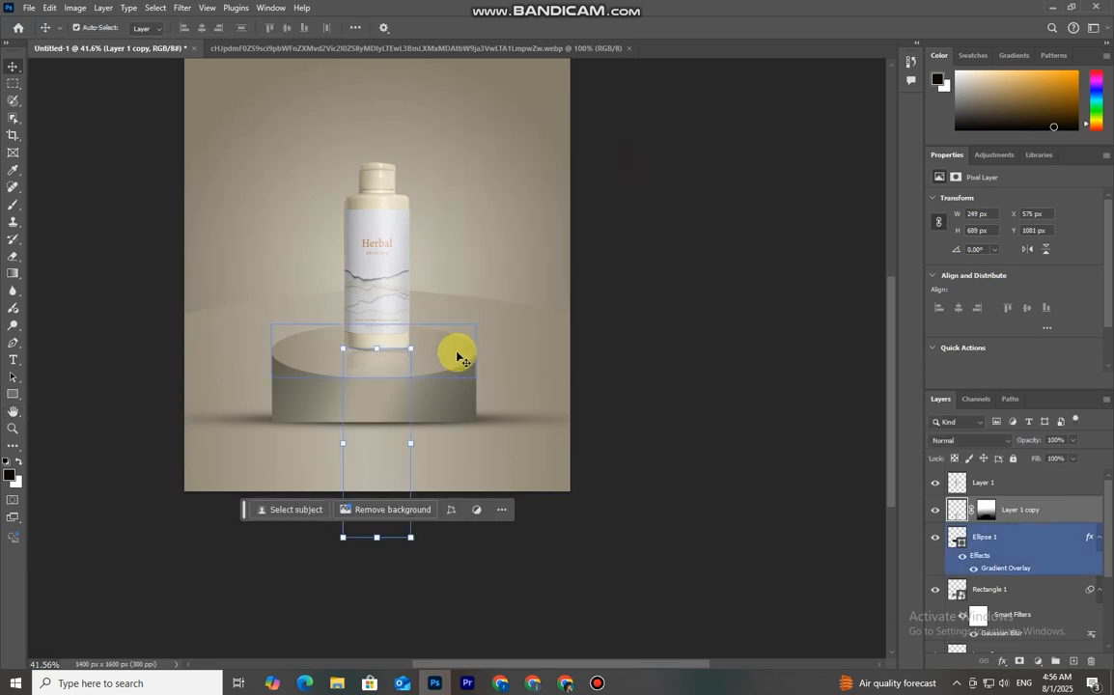
Review the reflection, podium and backdrop layers by toggling their visibility on and off
left_click(986, 511)
left_click(793, 539)
scroll(365, 387, "up", 3)
scroll(583, 546, "down", 1)
left_click(985, 590)
left_click(935, 591)
left_click(934, 591)
left_click(323, 298)
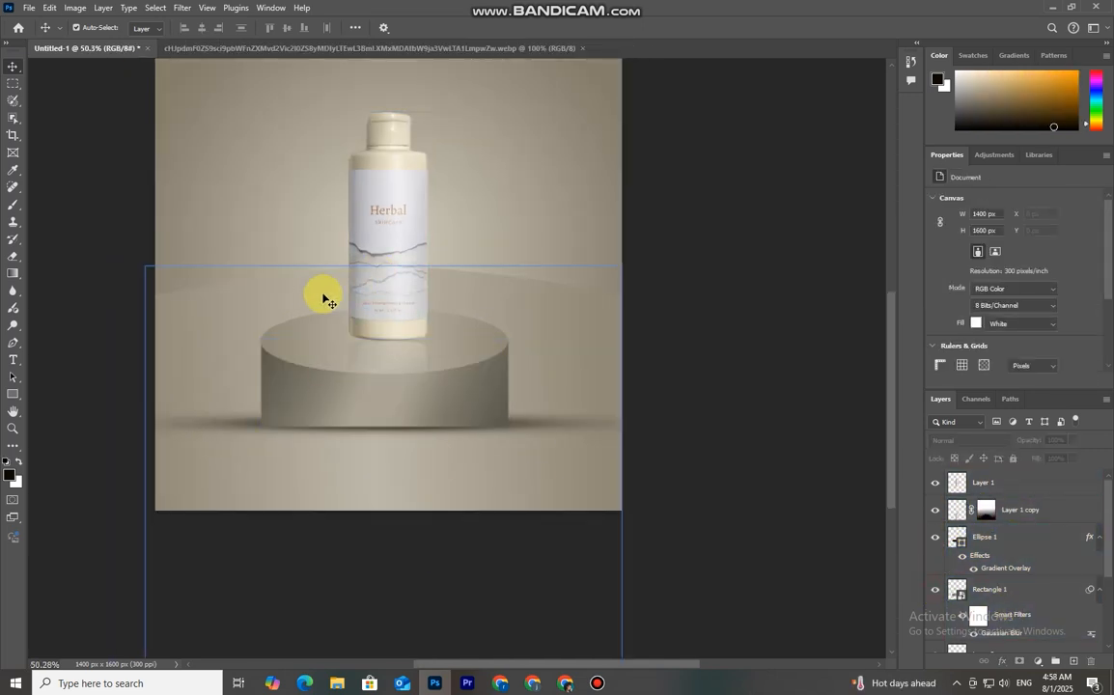
left_click(934, 619)
left_click(934, 619)
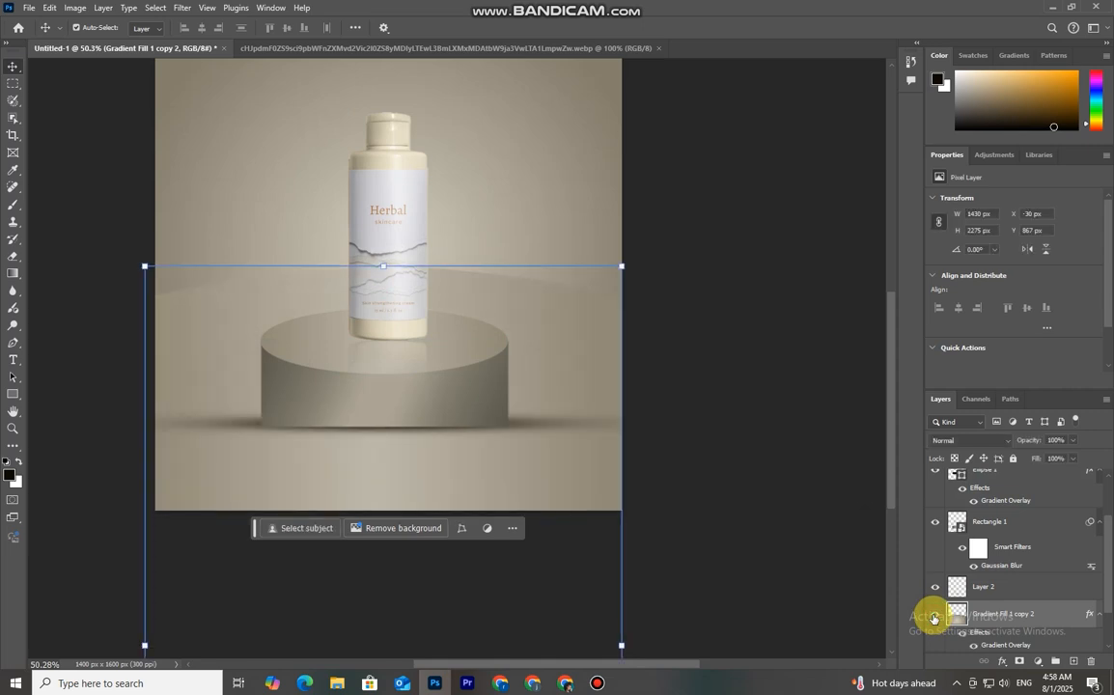
Add a new layer and paint a soft white glow behind the bottle's label with a 600 px brush at 100% opacity
left_click(934, 619)
left_click(934, 619)
left_click(1074, 661)
left_click(13, 170)
left_click(17, 461)
left_click(10, 472)
left_click(922, 227)
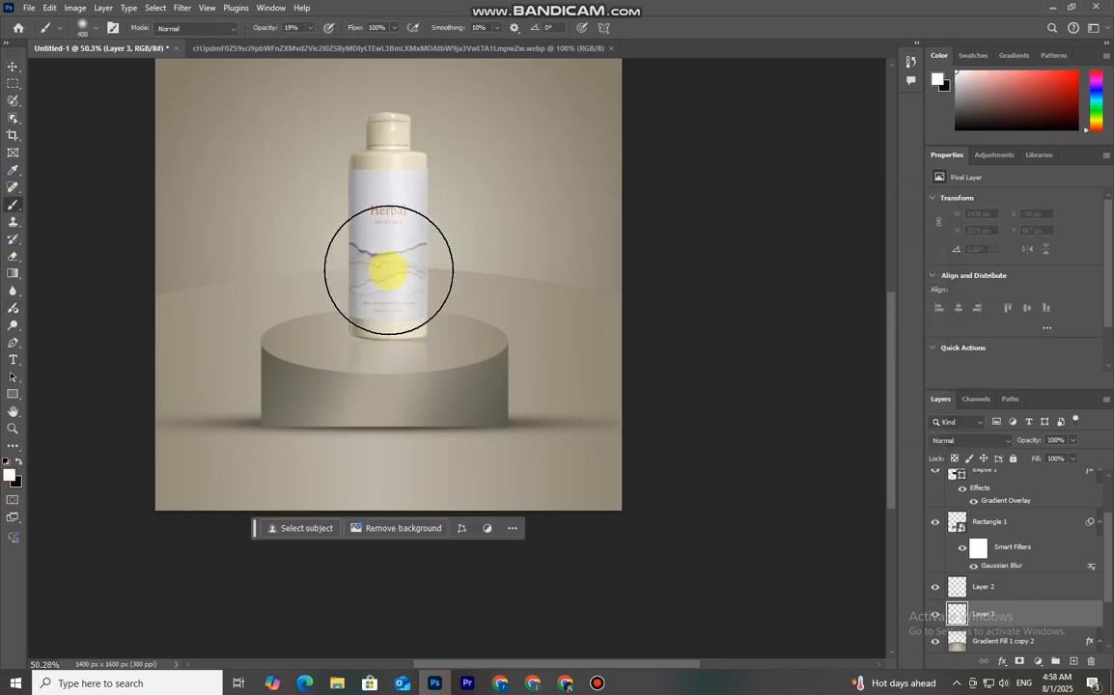
key("bracketright")
key("bracketright")
key("bracketleft")
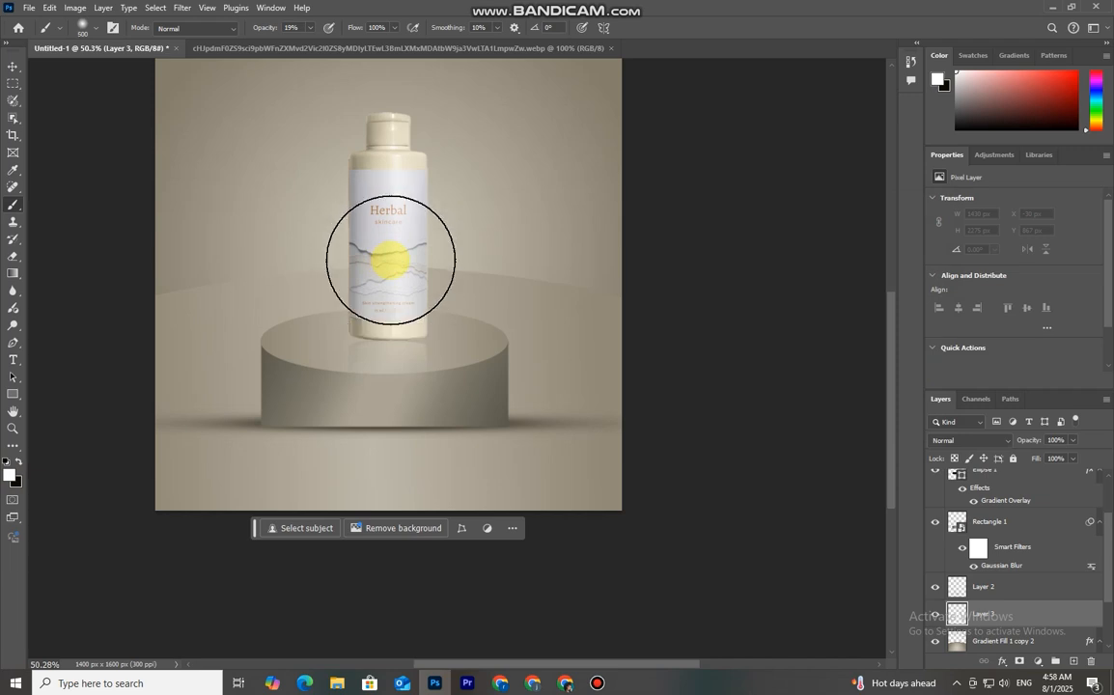
key("bracketright")
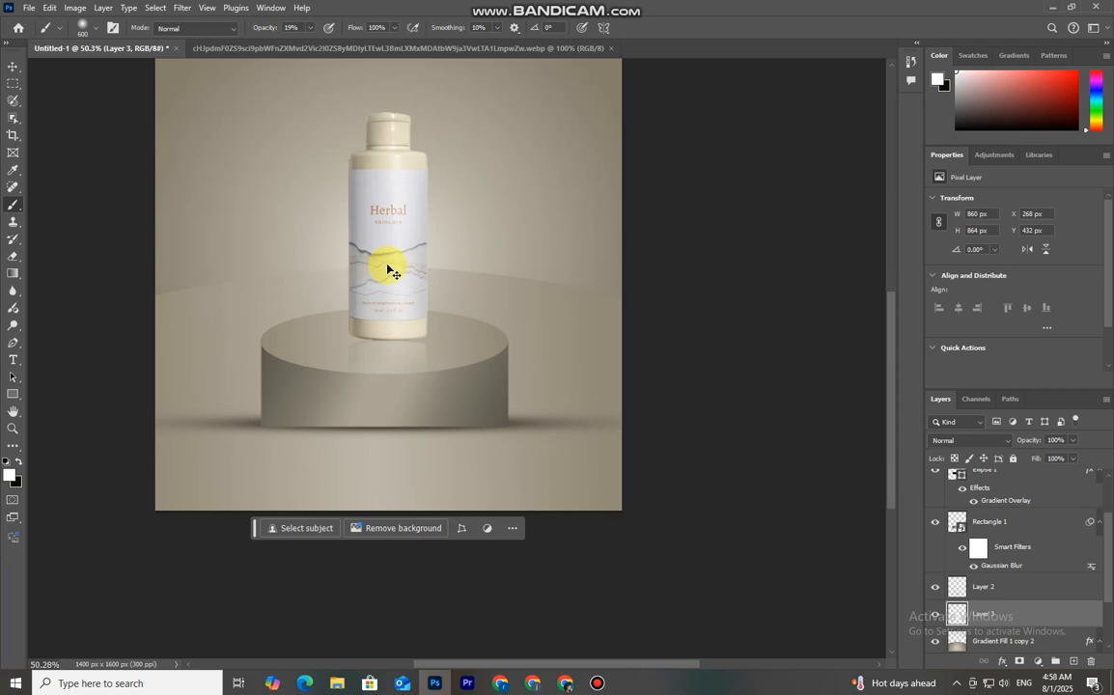
left_click_drag(261, 28, 355, 49)
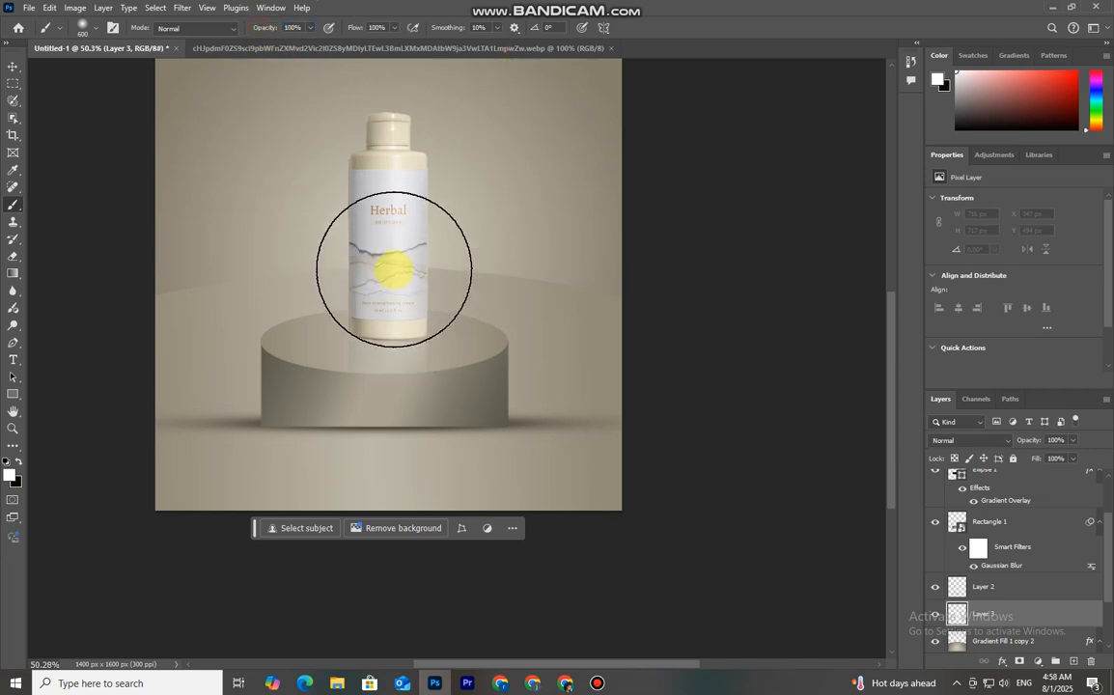
left_click(372, 261)
key("bracketleft")
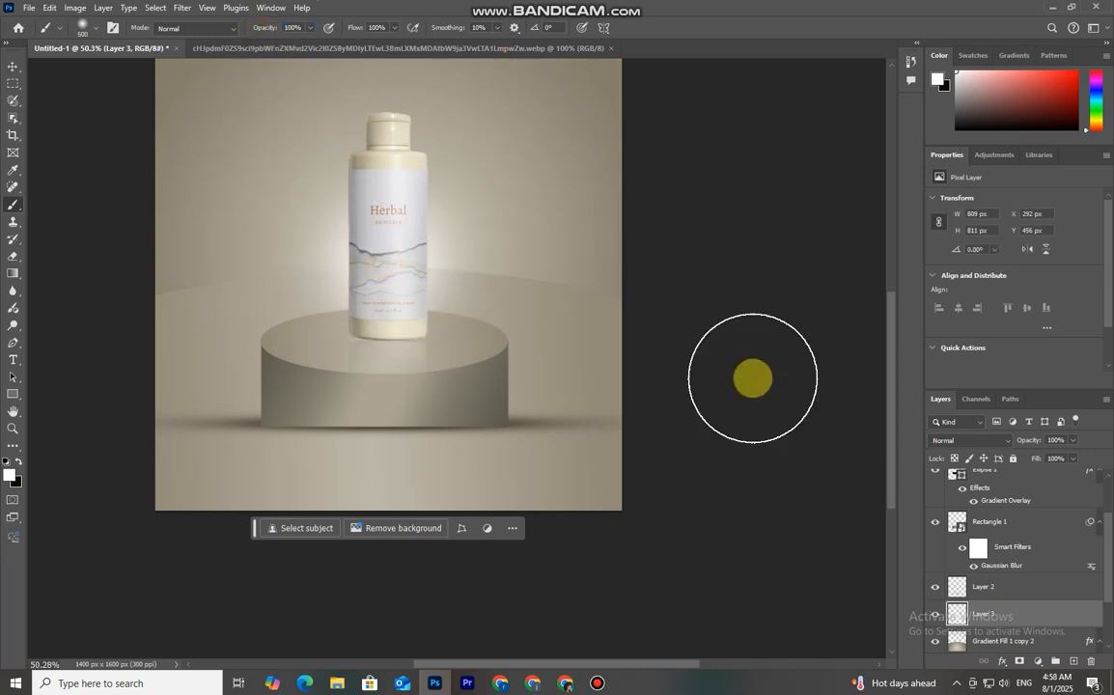
Set the glow layer's blend mode to Linear Dodge (Add) and free-transform the glow to about 1008 × 718 px behind the bottle
left_click(956, 440)
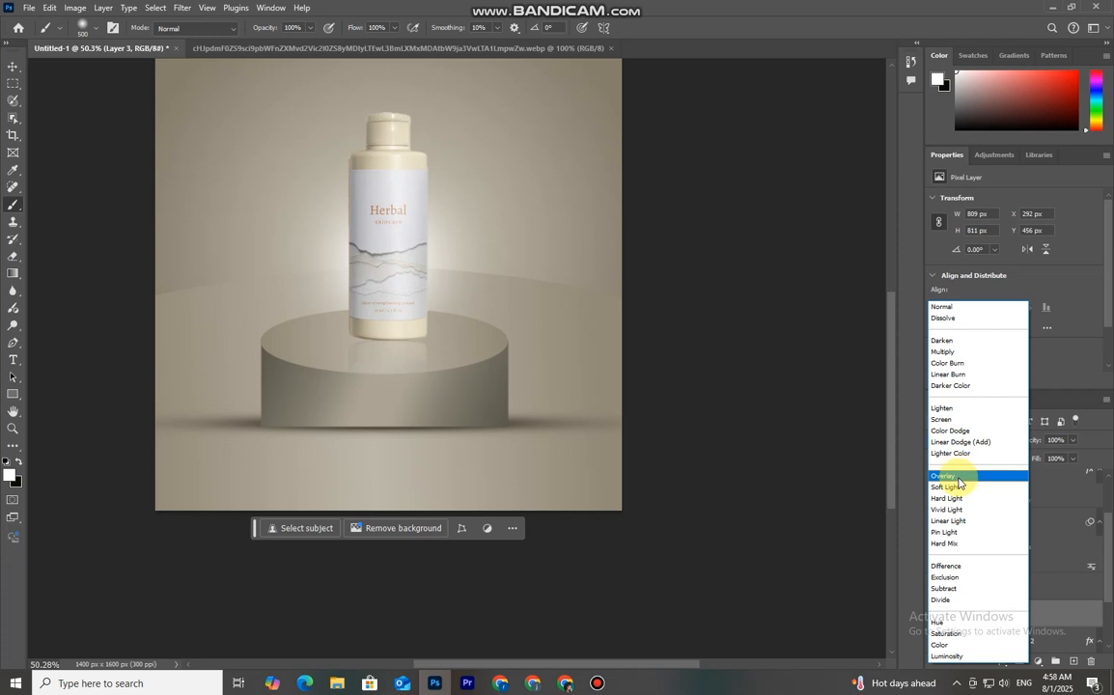
left_click(960, 442)
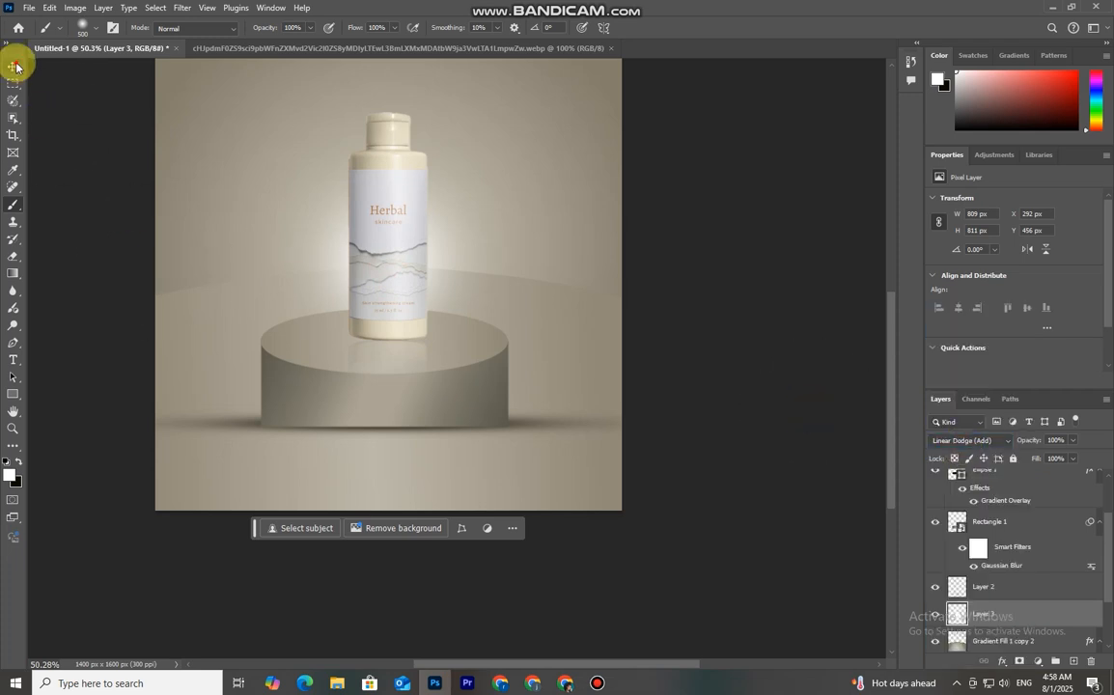
left_click(15, 66)
mouse_move(519, 133)
left_mouse_down()
mouse_move(539, 112)
mouse_move(524, 126)
left_mouse_up()
mouse_move(523, 264)
left_mouse_down()
mouse_move(606, 263)
mouse_move(524, 263)
left_mouse_up()
left_click_drag(524, 126, 554, 112)
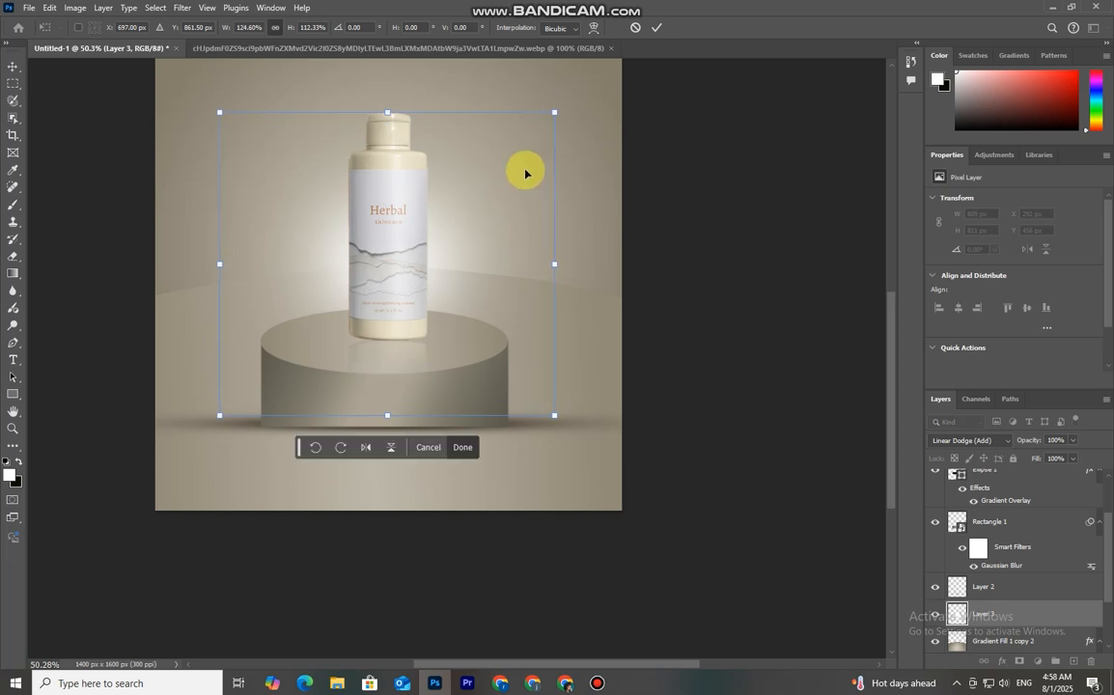
left_click(657, 28)
left_click_drag(390, 107, 381, 179)
left_click(660, 26)
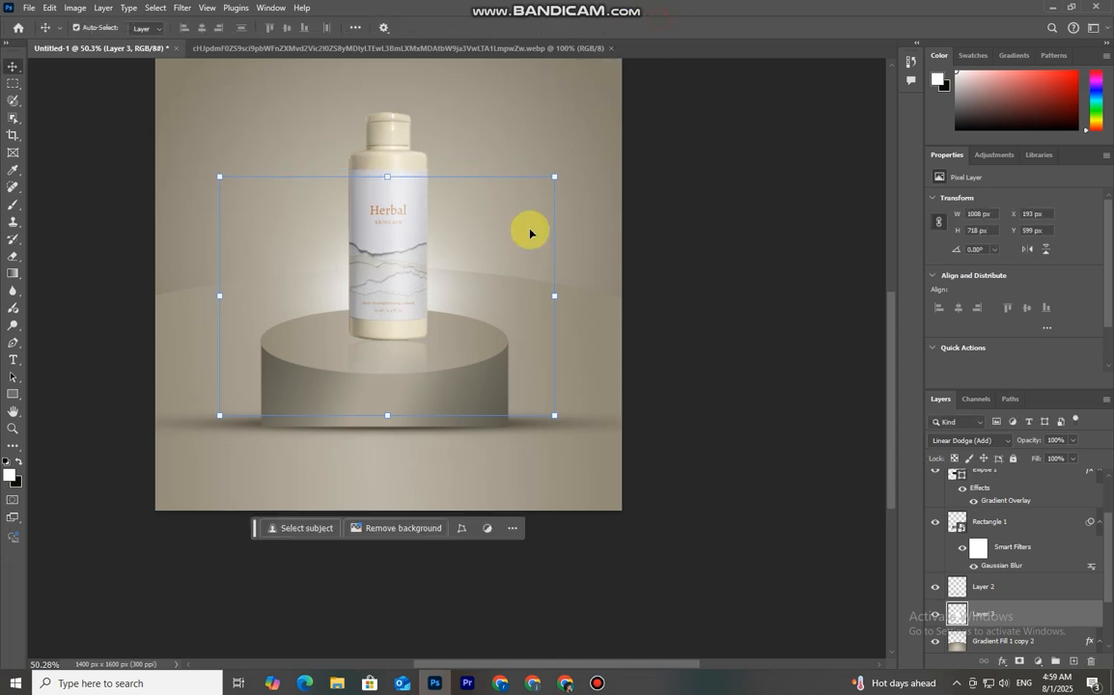
left_click(694, 336)
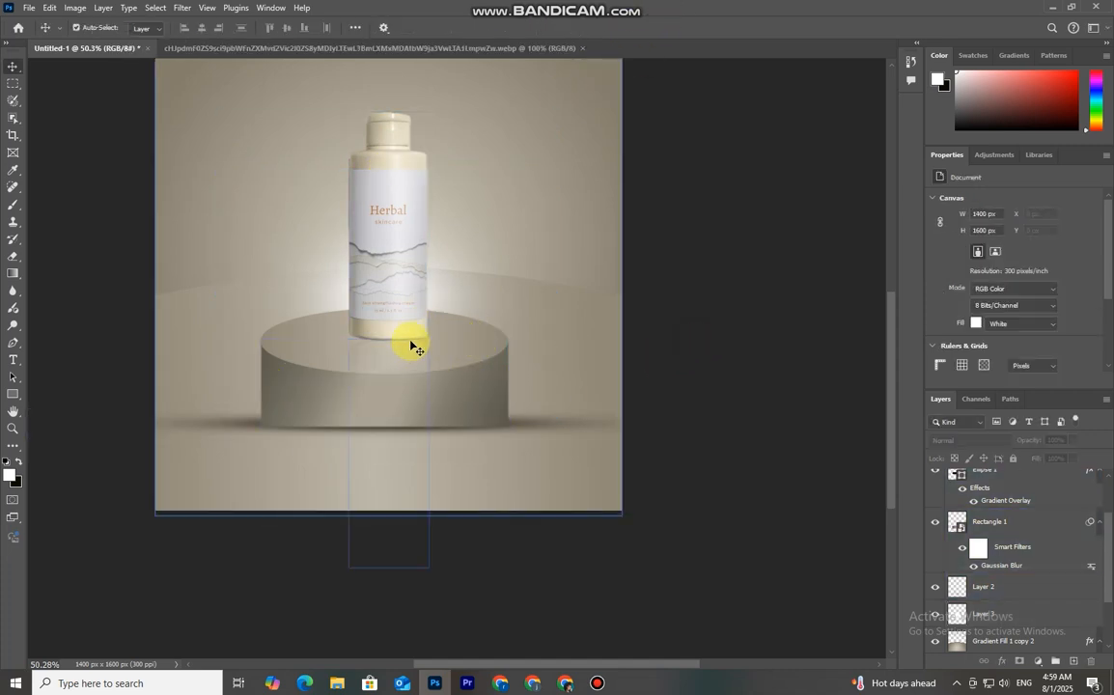
Add a new layer above the podium body and paint a small dark spot using a colour sampled from the podium's shadow
left_click(460, 355)
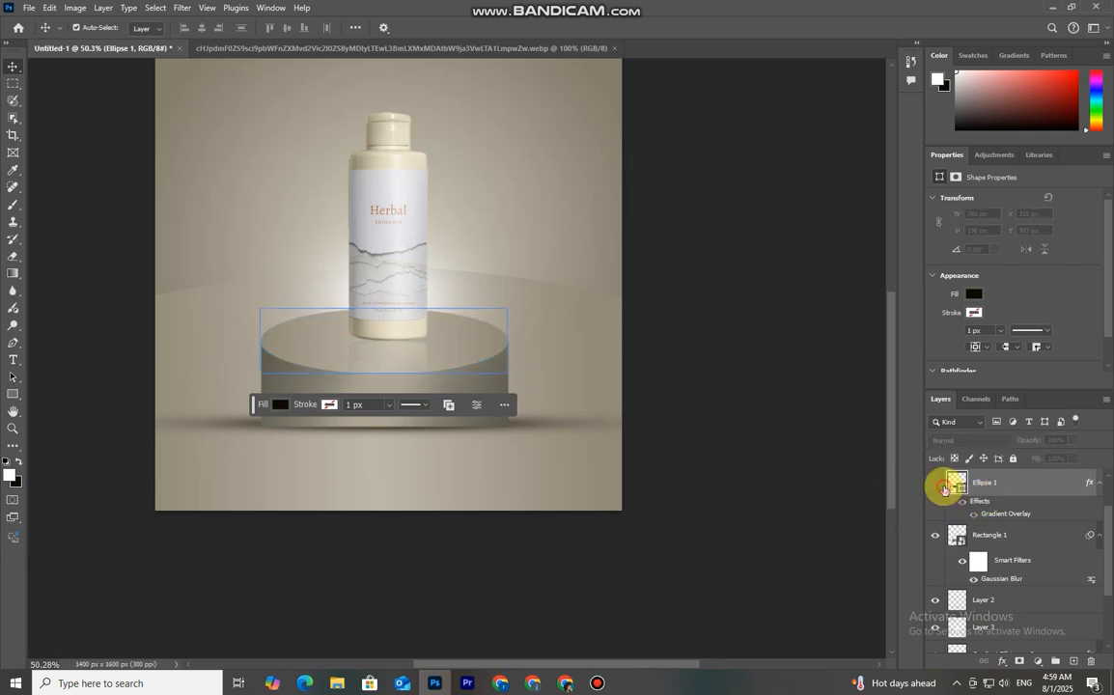
left_click(989, 531)
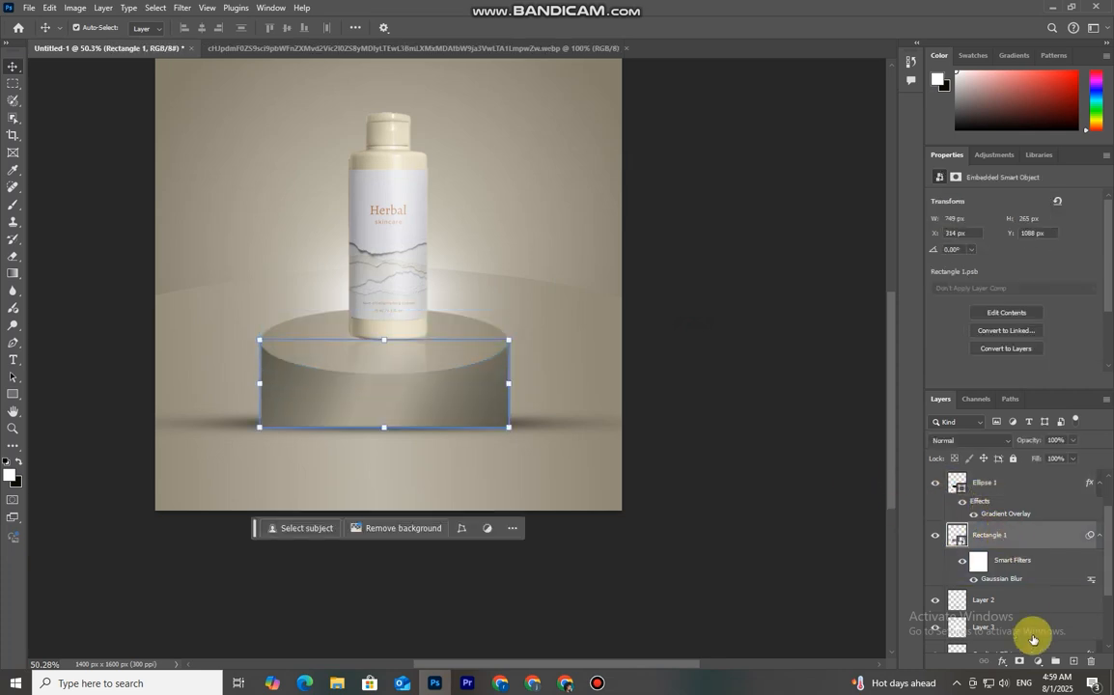
left_click(1073, 661)
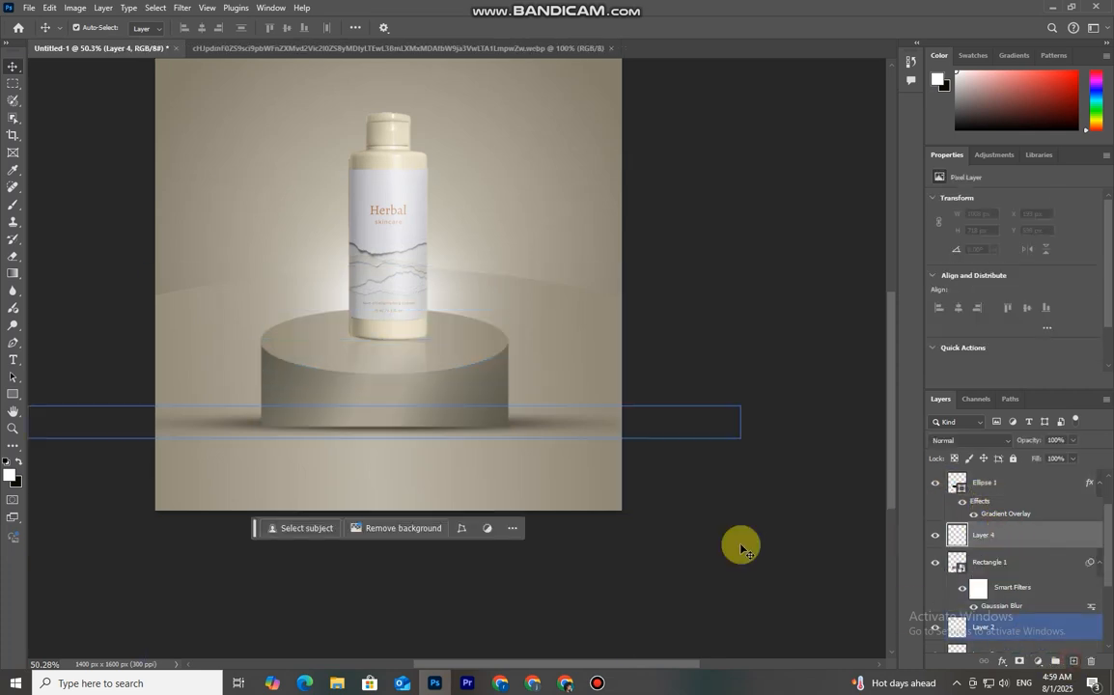
left_click(12, 204)
left_click(21, 464)
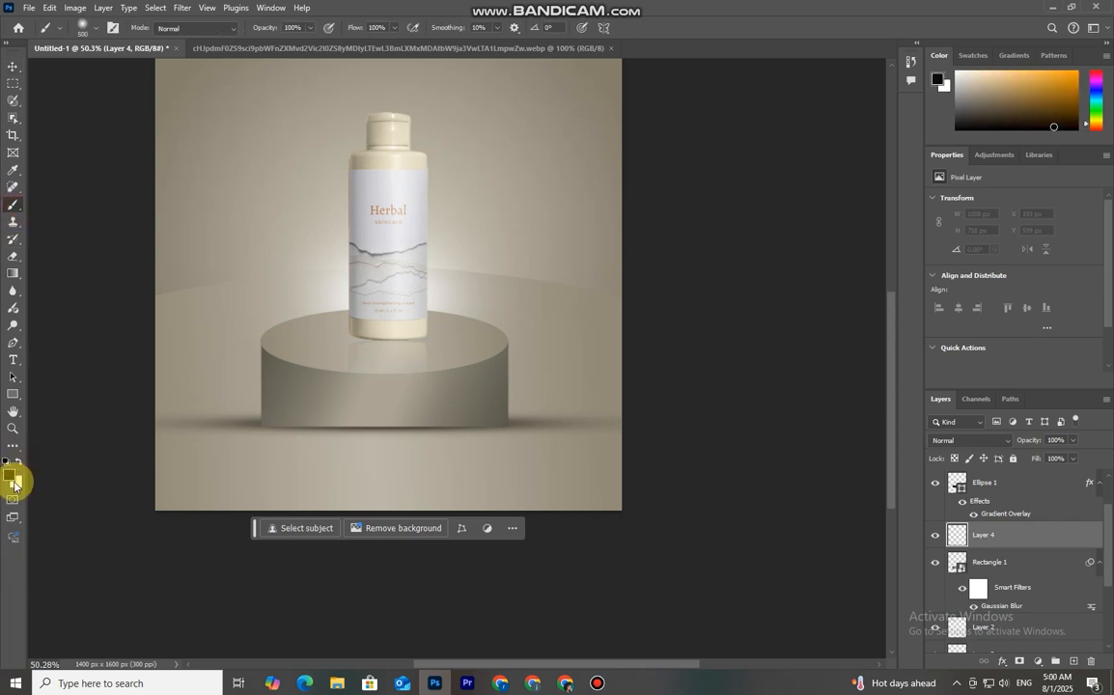
left_click(13, 474)
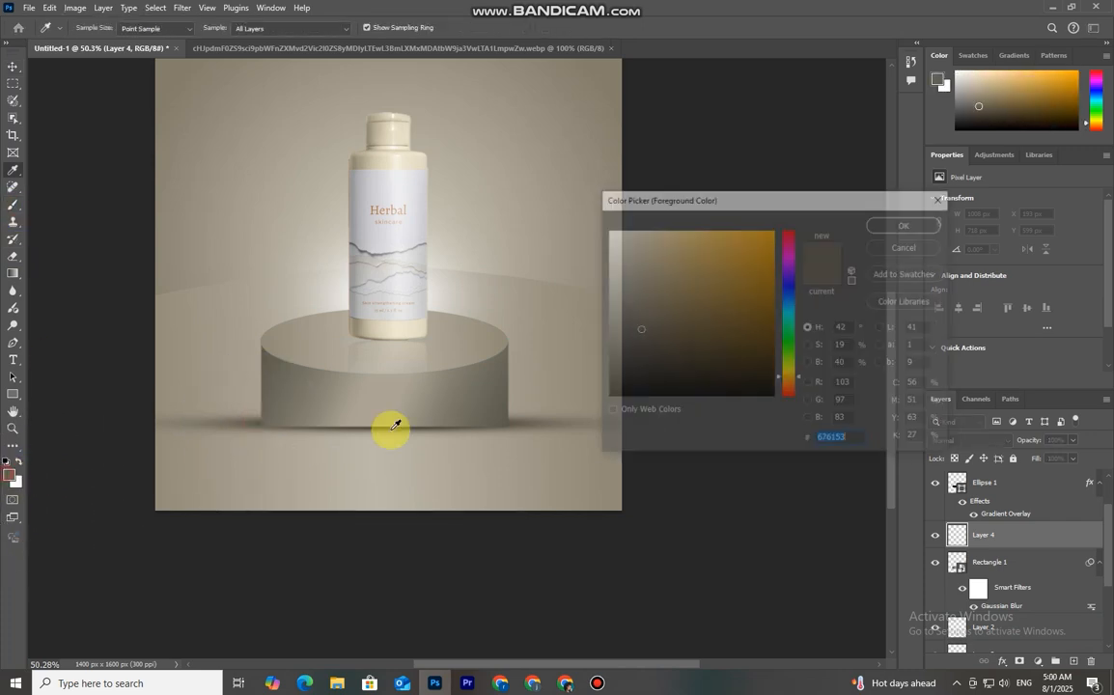
left_click(925, 223)
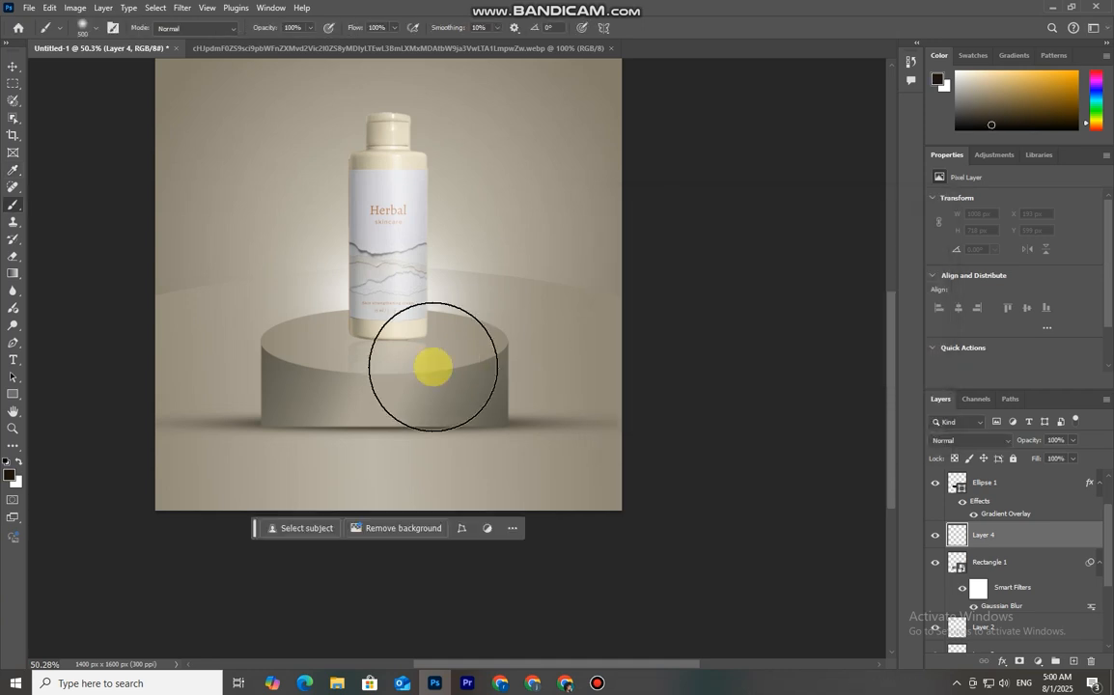
left_click(380, 427)
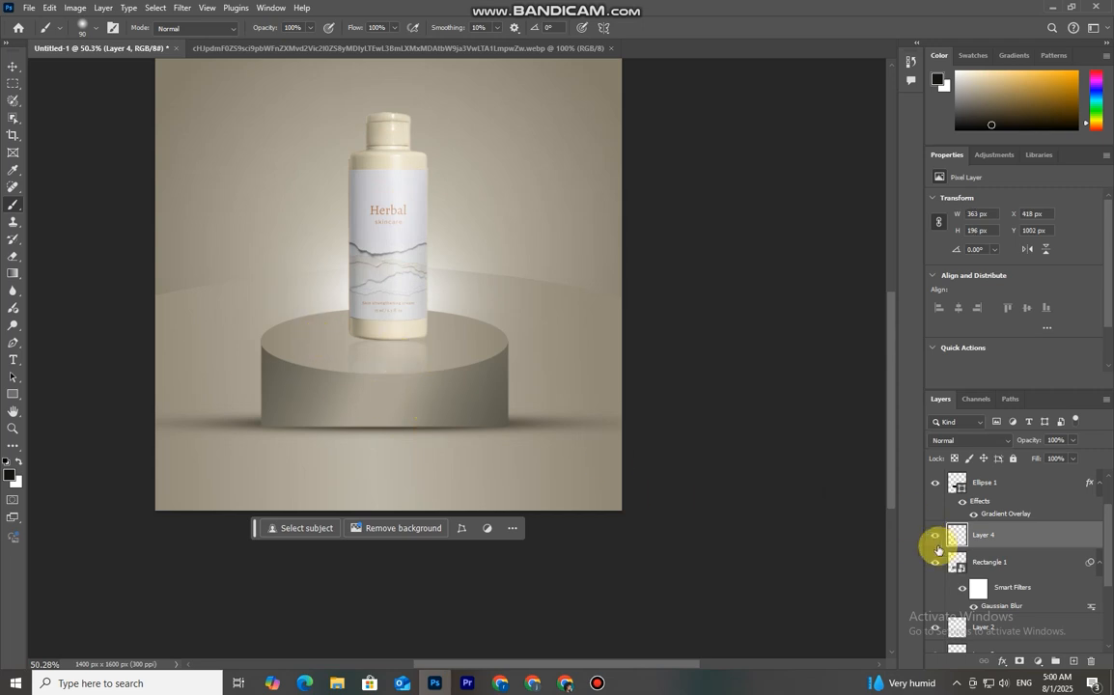
Move the dark spot layer above the podium top layer
left_click_drag(1018, 544, 1090, 662)
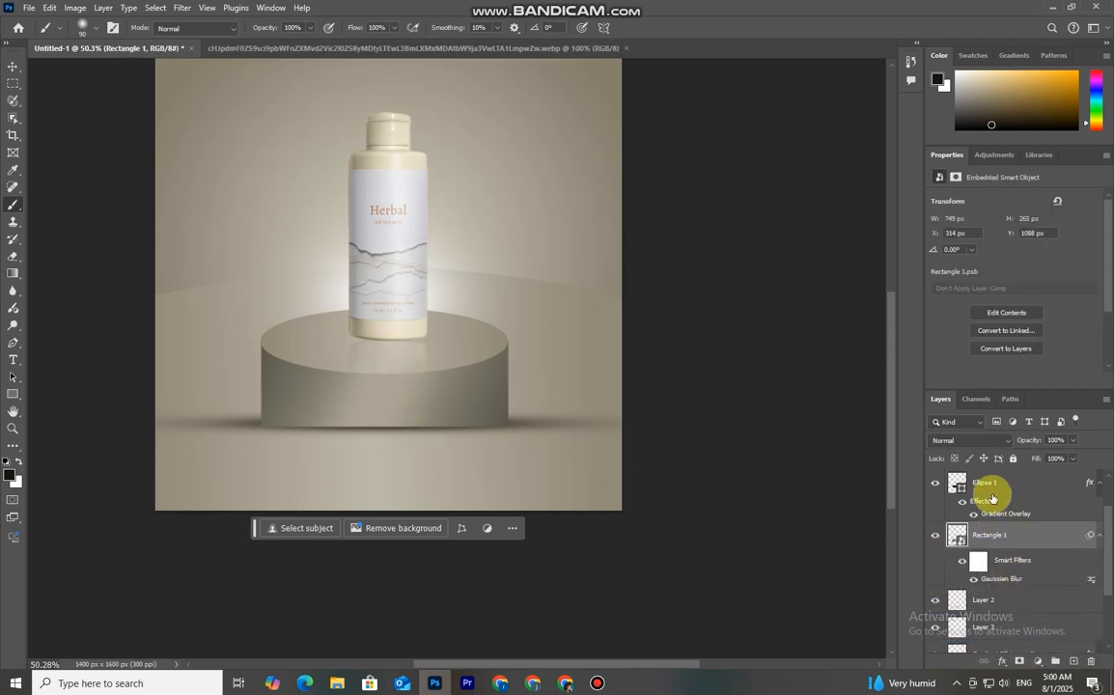
left_click(956, 495)
left_click(1056, 662)
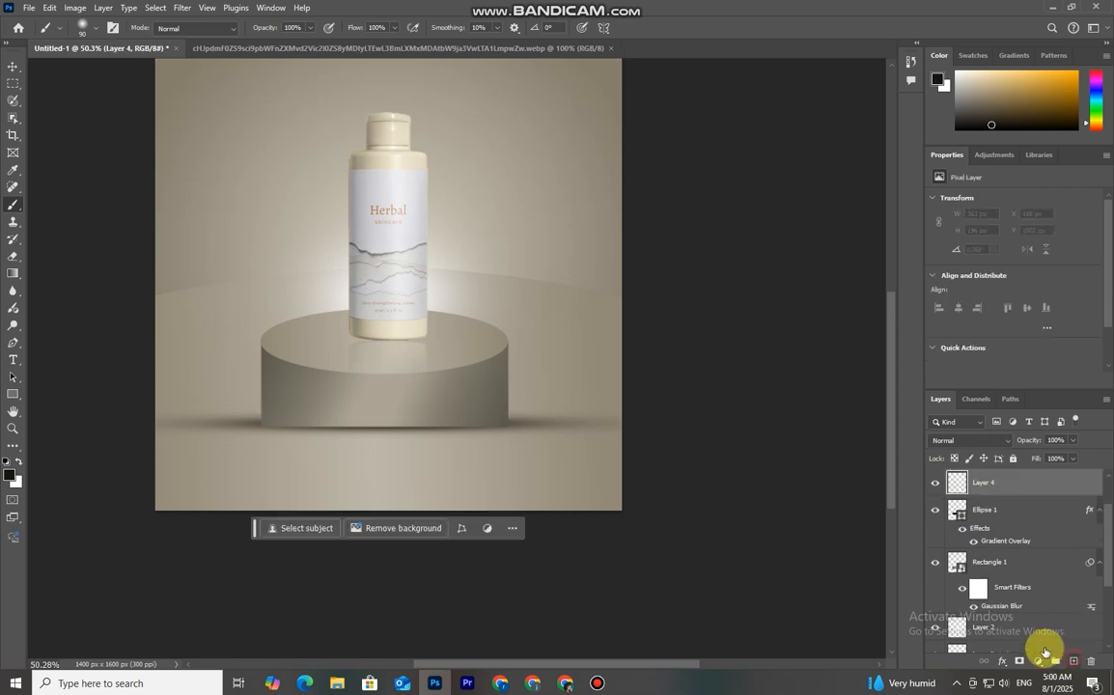
Stretch the dark spot into a thin, wide contact shadow under the bottle's base on the podium top
key("ctrl+t")
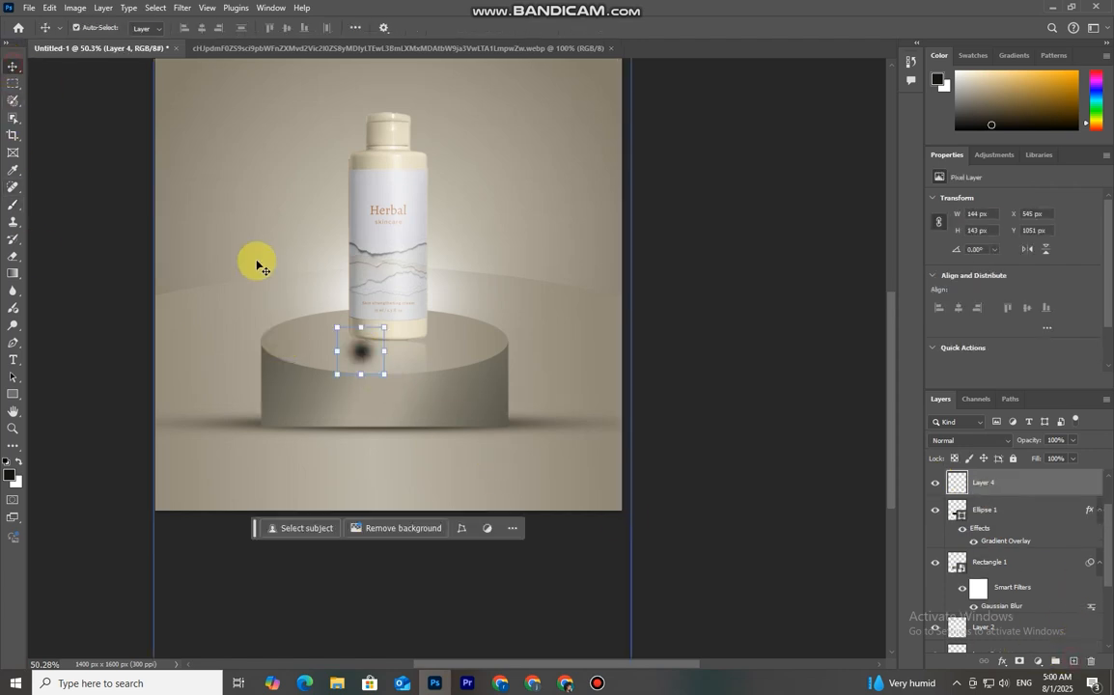
left_click_drag(386, 352, 505, 353)
left_click_drag(360, 374, 400, 345)
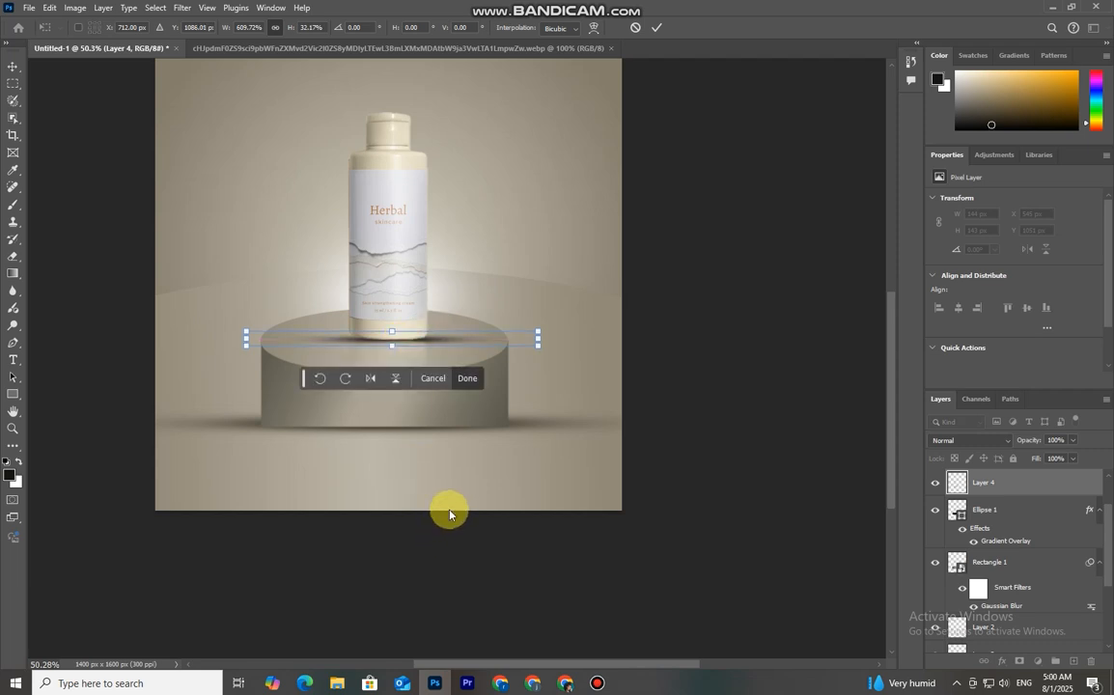
left_click_drag(541, 339, 510, 341)
left_click_drag(247, 340, 268, 341)
left_click(657, 27)
left_click(705, 201)
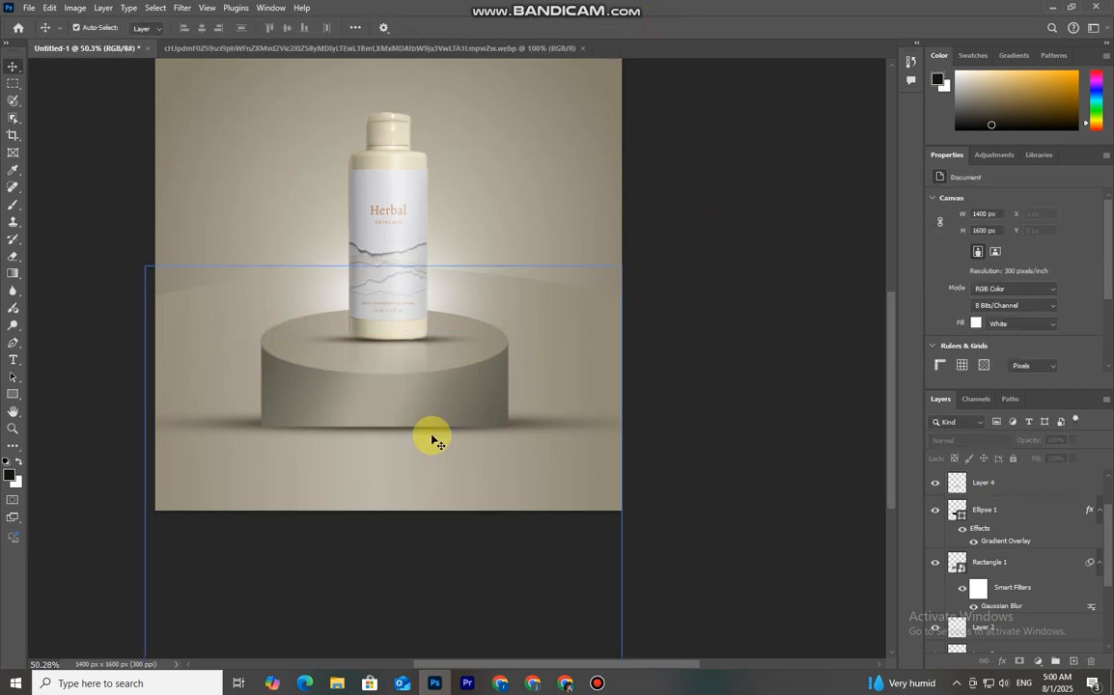
left_click(432, 437)
left_click(121, 314)
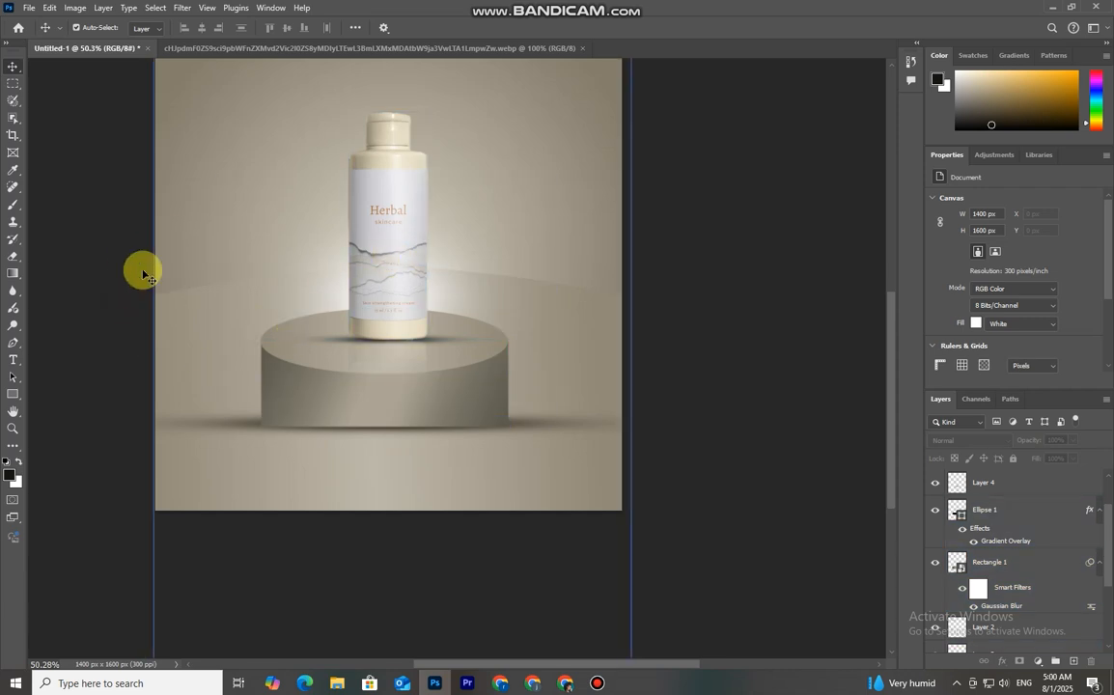
scroll(248, 433, "down", 2)
scroll(249, 437, "up", 2)
left_click(359, 311)
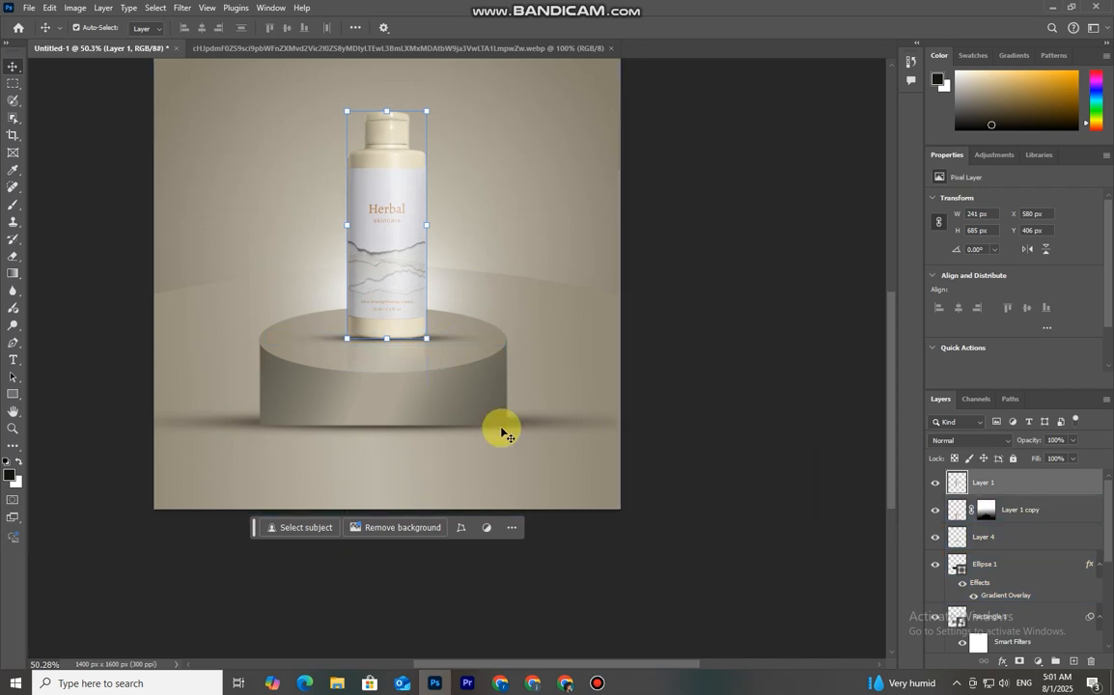
scroll(493, 477, "down", 3)
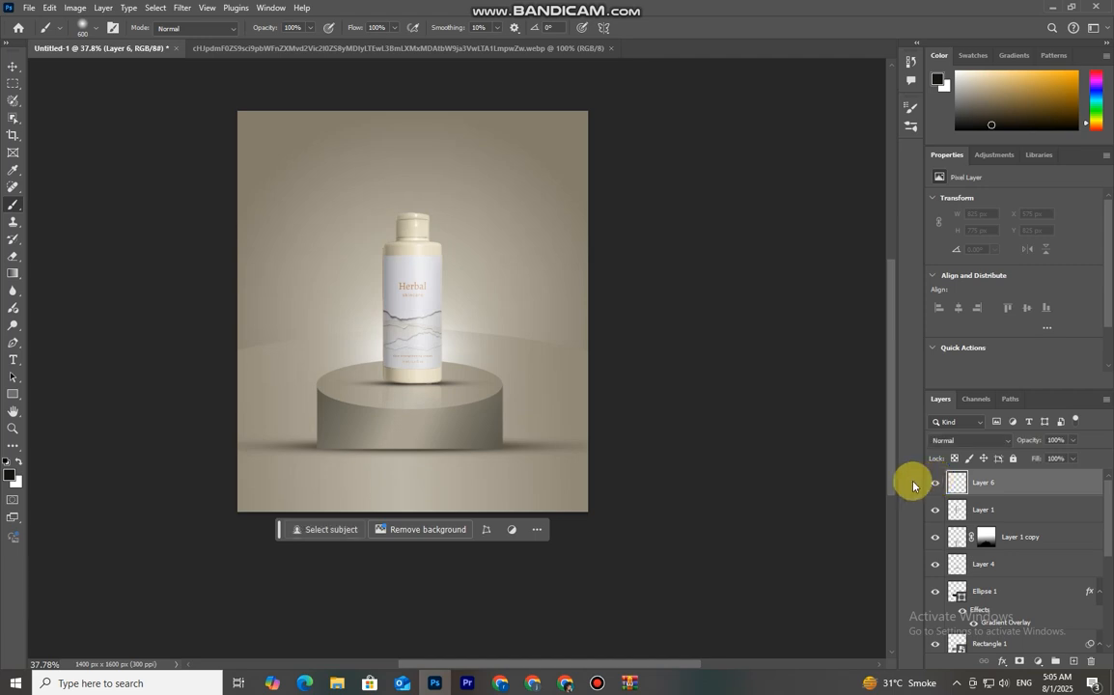
On a new top layer, stamp white light rays over the bottle with a 1400 px light-ray brush
left_click(83, 26)
left_click(51, 151)
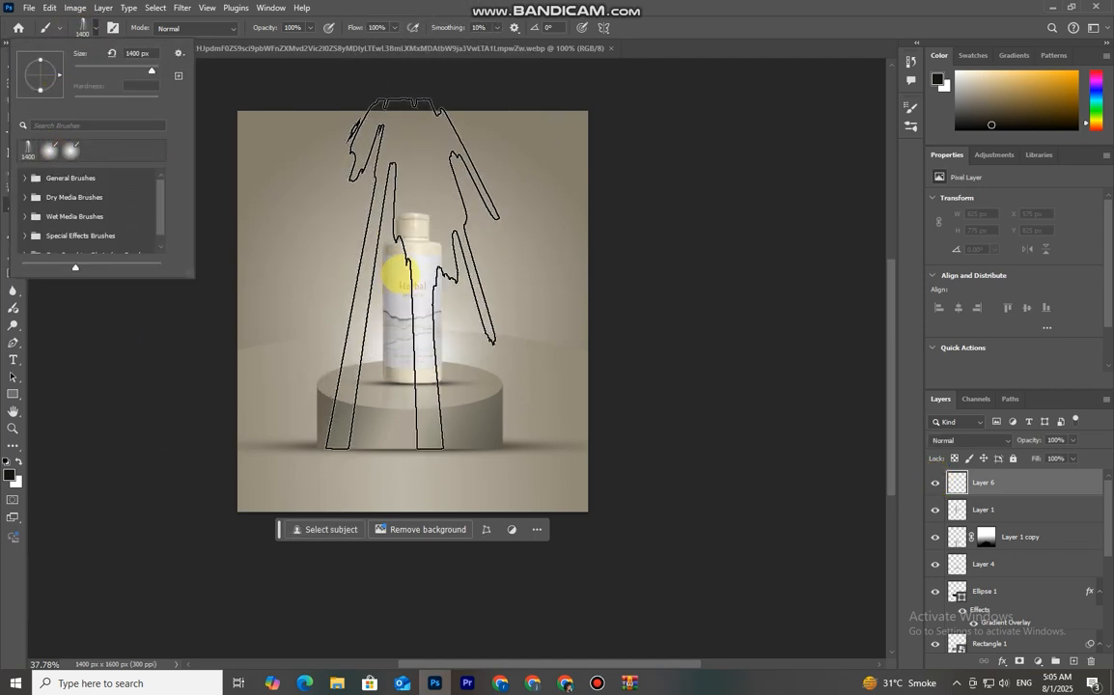
left_click(397, 241)
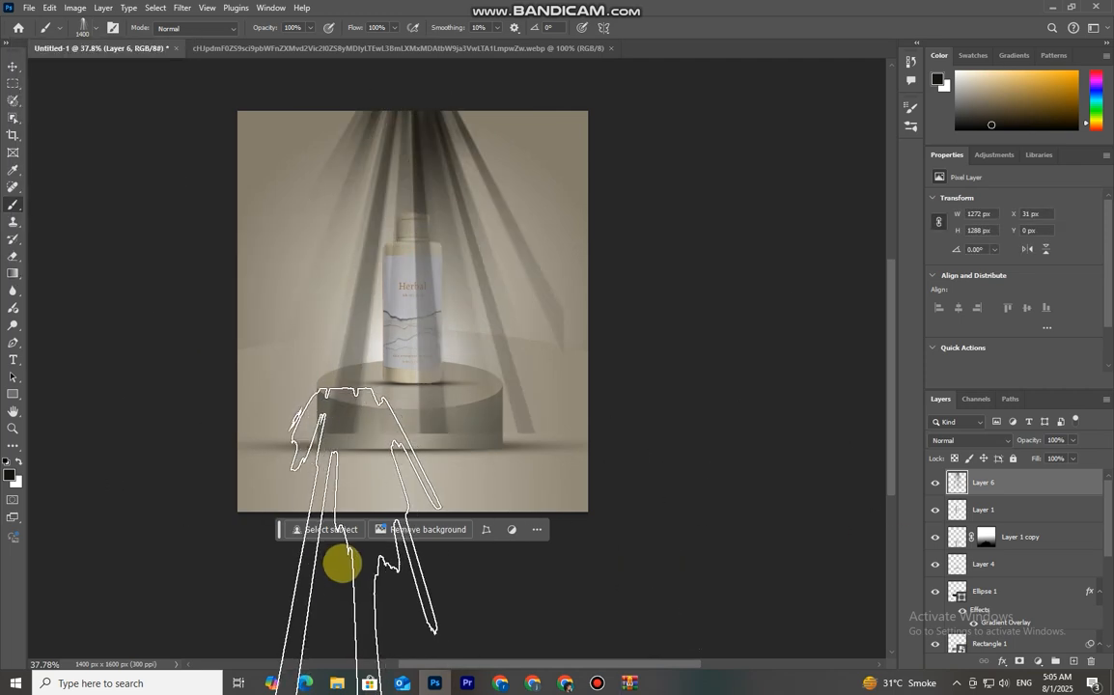
key("ctrl+z")
left_click(19, 461)
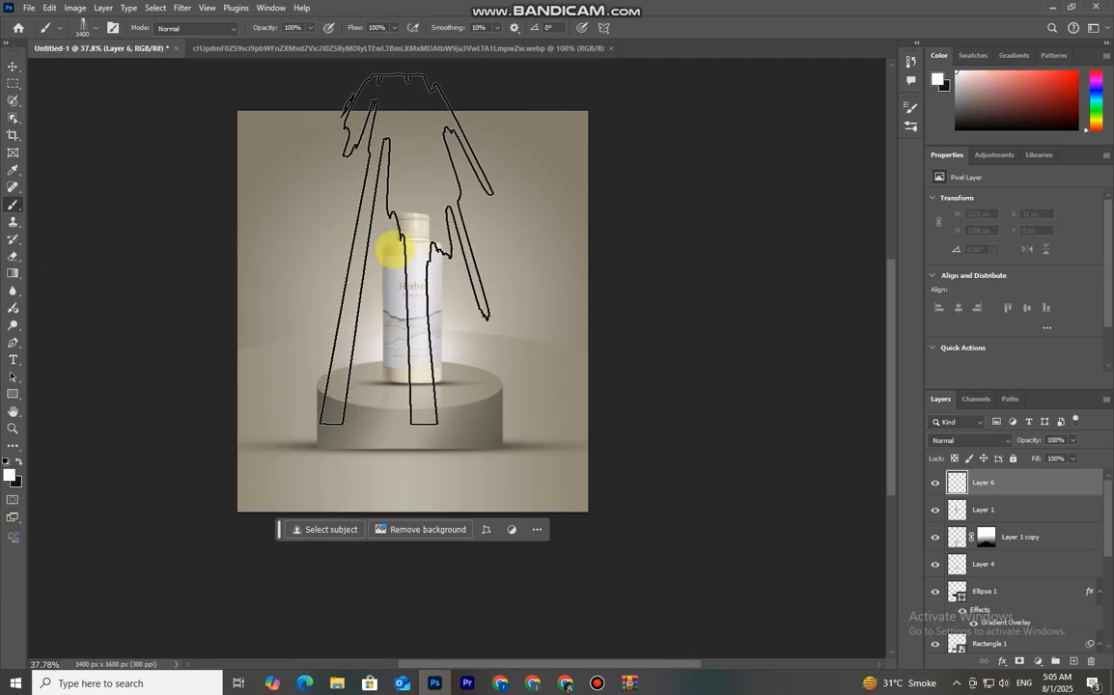
left_click(392, 248)
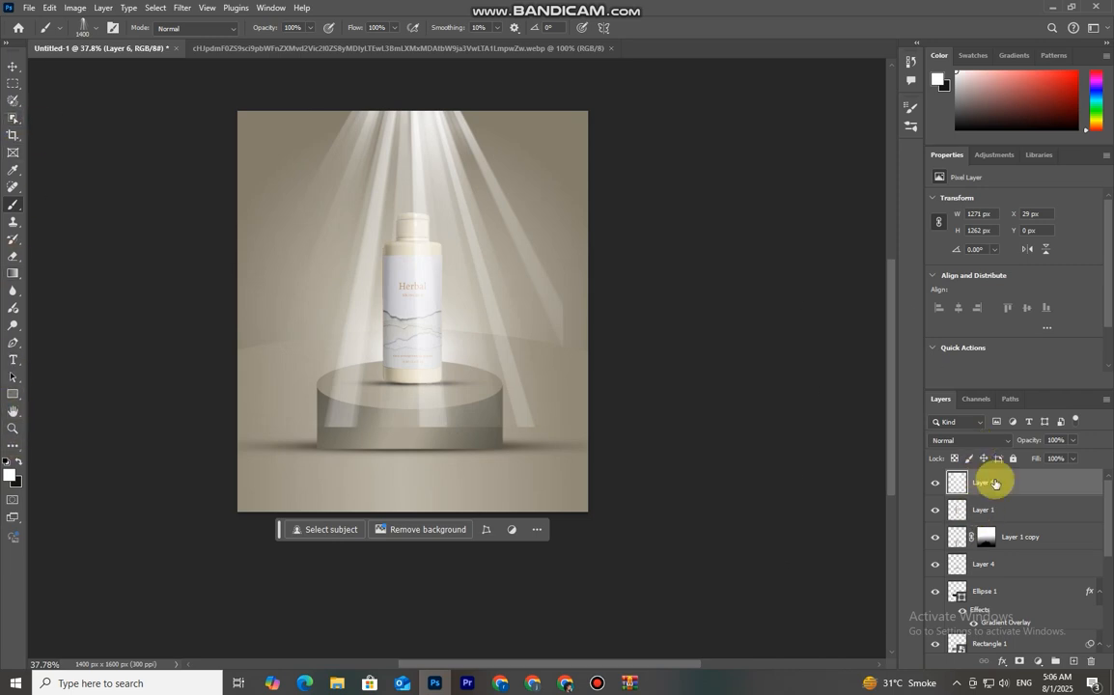
Add a layer mask to the light rays and paint it with a soft black 500 px brush to hide the rays over the podium and floor
left_click(1019, 661)
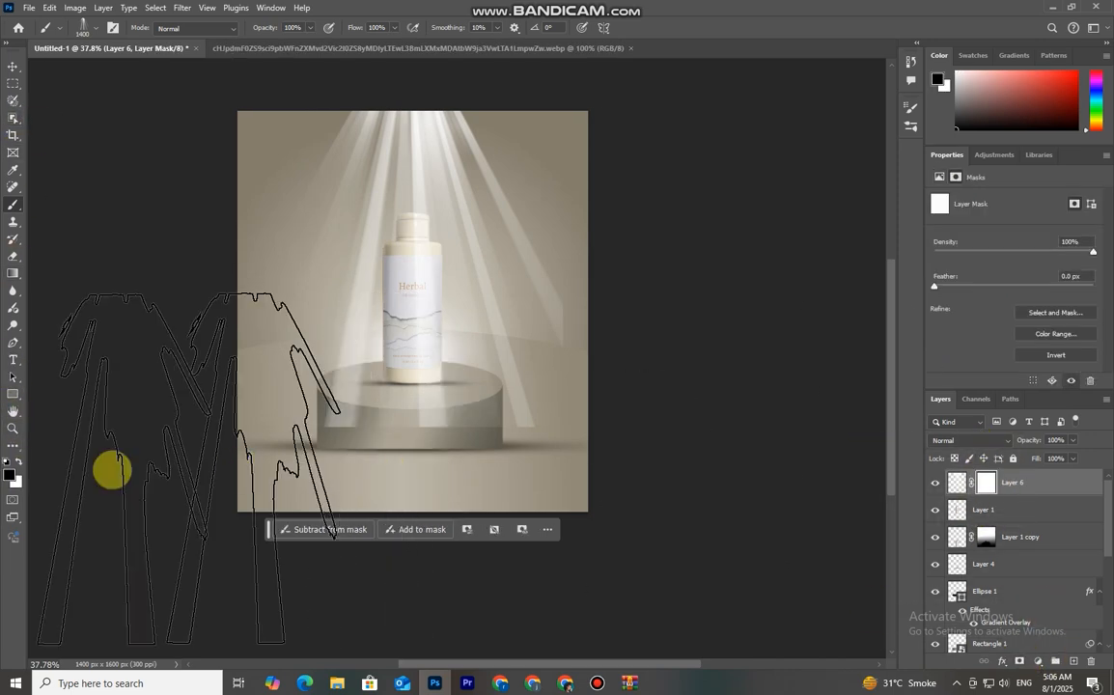
left_click(80, 26)
left_click(53, 156)
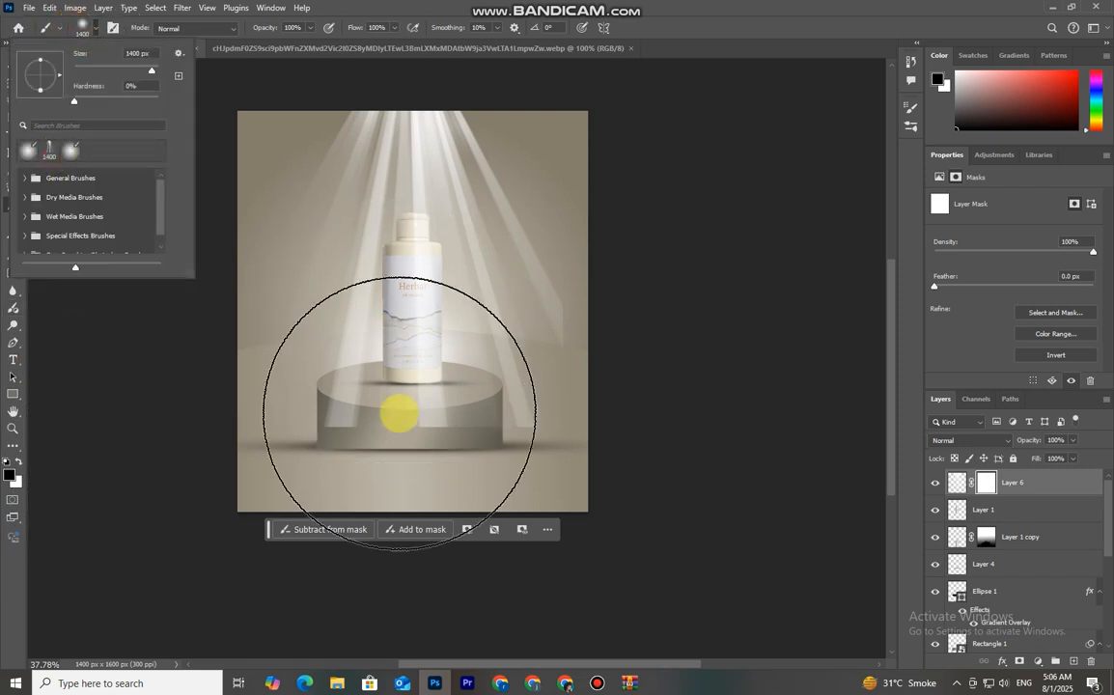
left_click(405, 418)
key("bracketleft")
key("bracketleft")
key("bracketleft")
key("bracketleft")
key("bracketleft")
key("bracketleft")
key("bracketleft")
key("bracketleft")
key("bracketleft")
mouse_move(229, 455)
left_mouse_down()
mouse_move(378, 430)
mouse_move(560, 446)
mouse_move(439, 446)
mouse_move(397, 411)
left_mouse_up()
left_click_drag(524, 439, 475, 459)
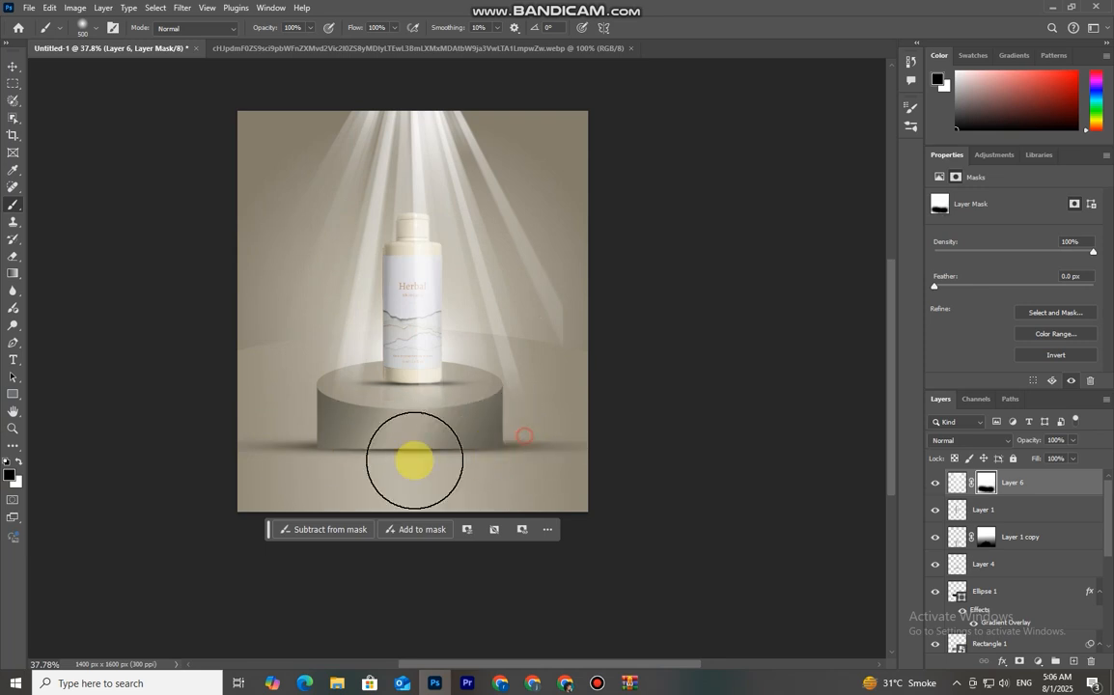
left_click_drag(540, 426, 494, 460)
mouse_move(561, 380)
left_mouse_down()
mouse_move(535, 421)
mouse_move(577, 345)
mouse_move(541, 391)
left_mouse_up()
mouse_move(522, 414)
left_mouse_down()
mouse_move(419, 448)
mouse_move(343, 441)
left_mouse_up()
left_click_drag(333, 431, 483, 439)
left_click_drag(487, 438, 224, 451)
key("bracketleft")
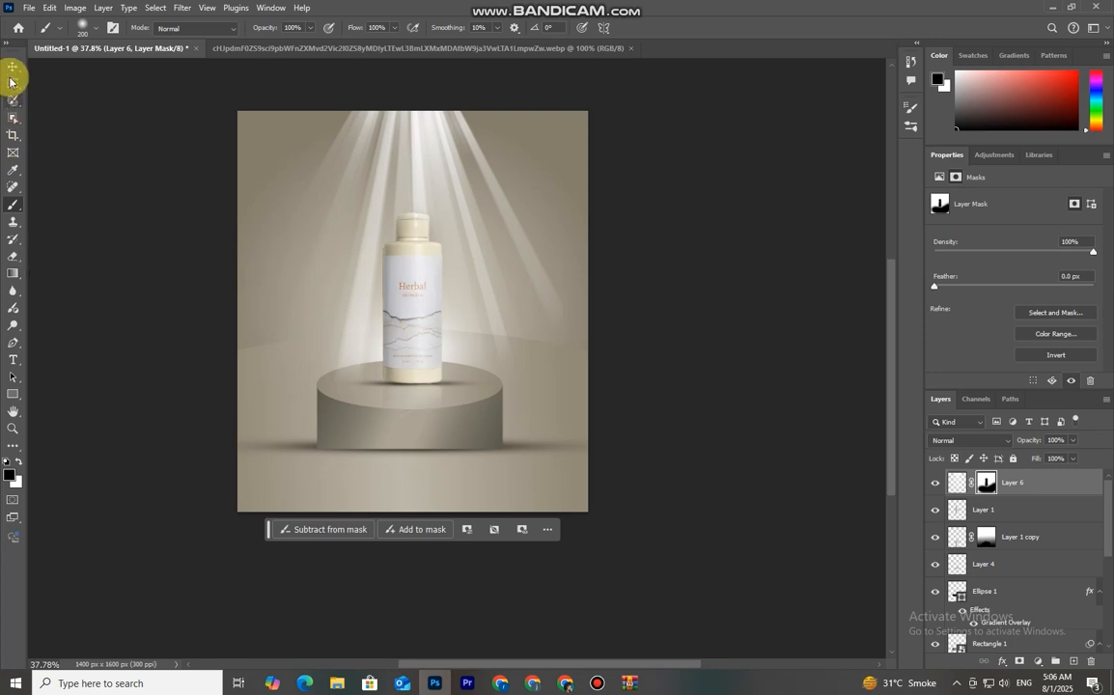
Set the light rays layer's blend mode to Soft Light
left_click(12, 64)
left_click(955, 483)
left_click(965, 441)
left_click(962, 488)
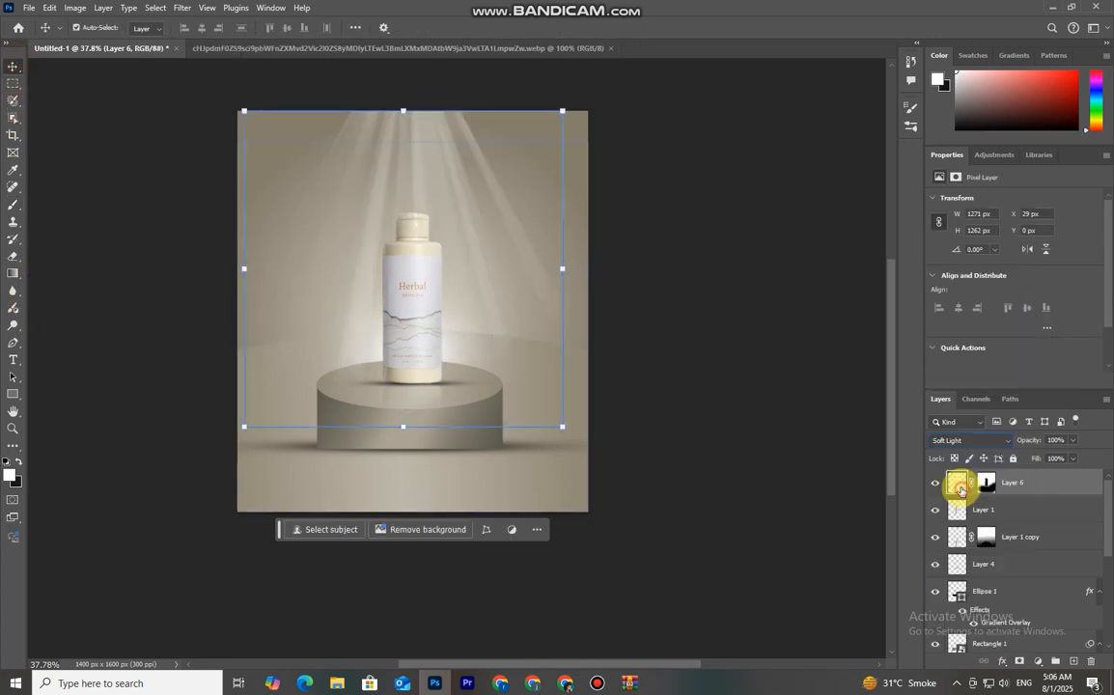
Apply a Gaussian Blur with a radius of 9.5 pixels to the light rays layer
left_click(181, 8)
mouse_move(208, 167)
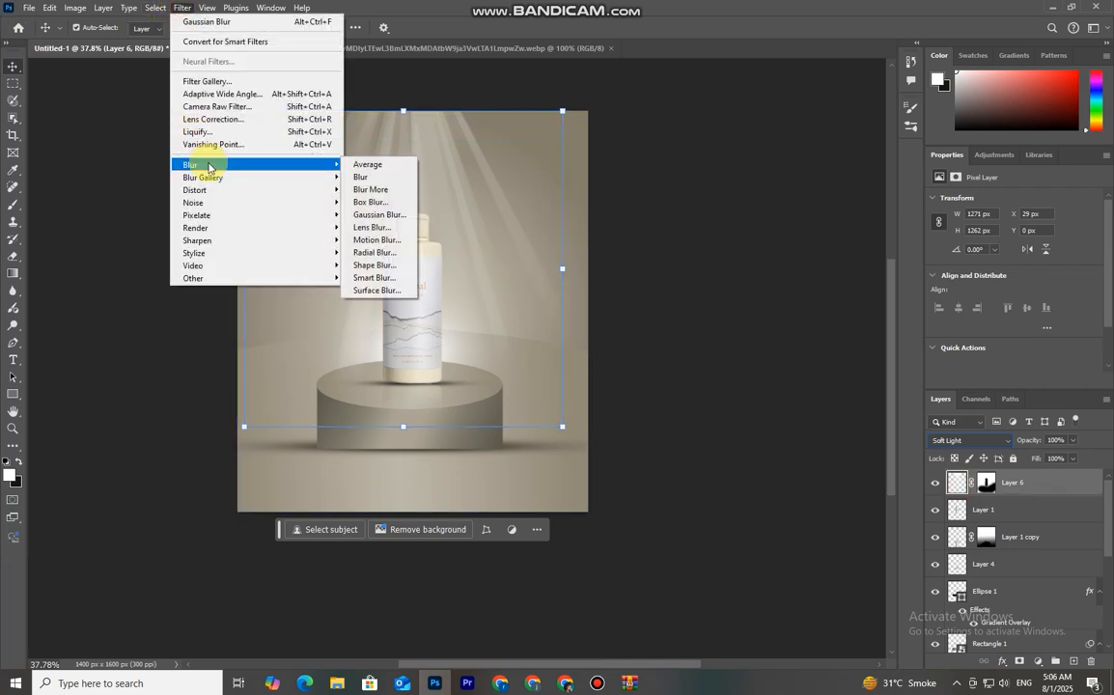
left_click(377, 214)
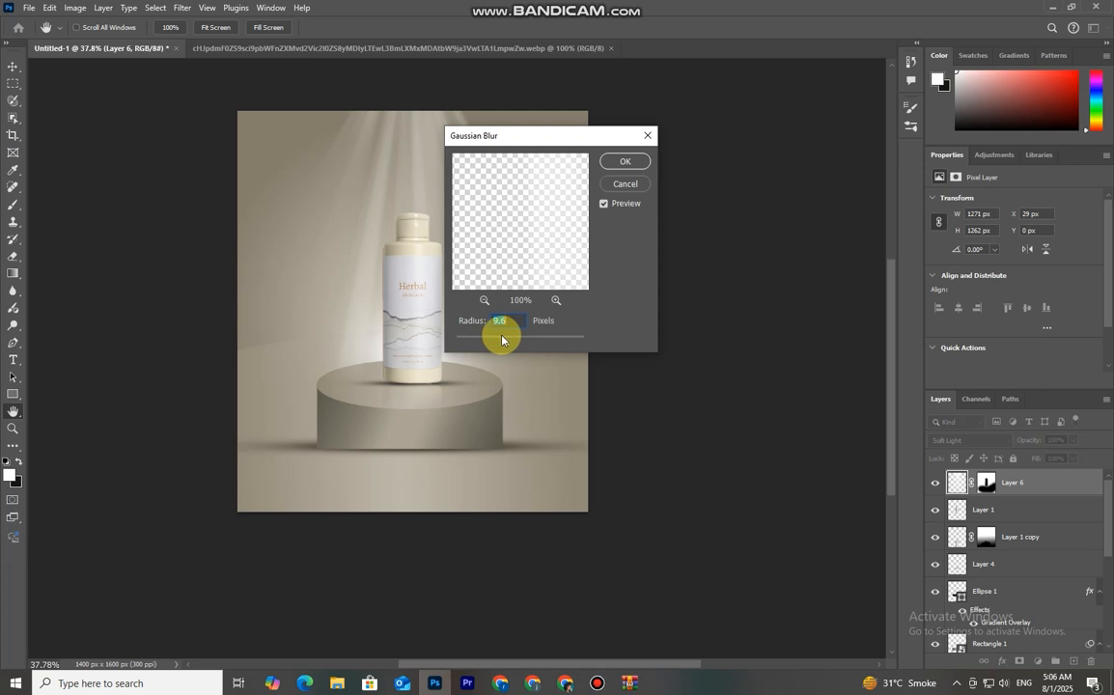
left_click(625, 164)
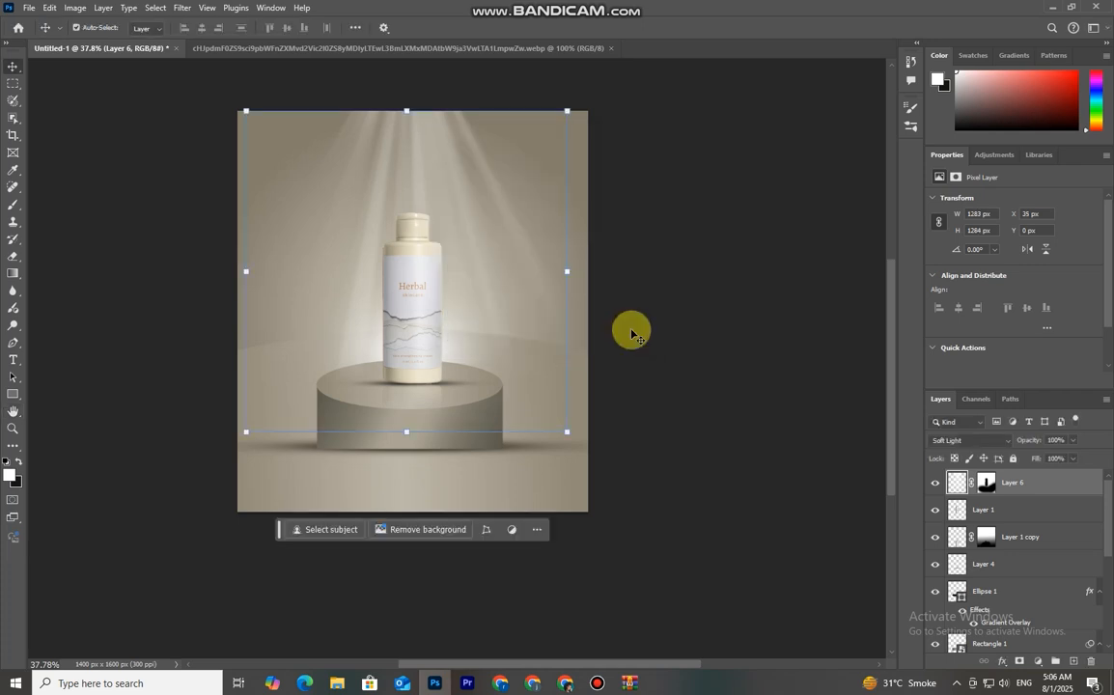
Add white Arial text reading SUMMER OFFER below the podium
scroll(626, 374, "down", 1)
scroll(626, 374, "down", 2)
scroll(627, 374, "up", 3)
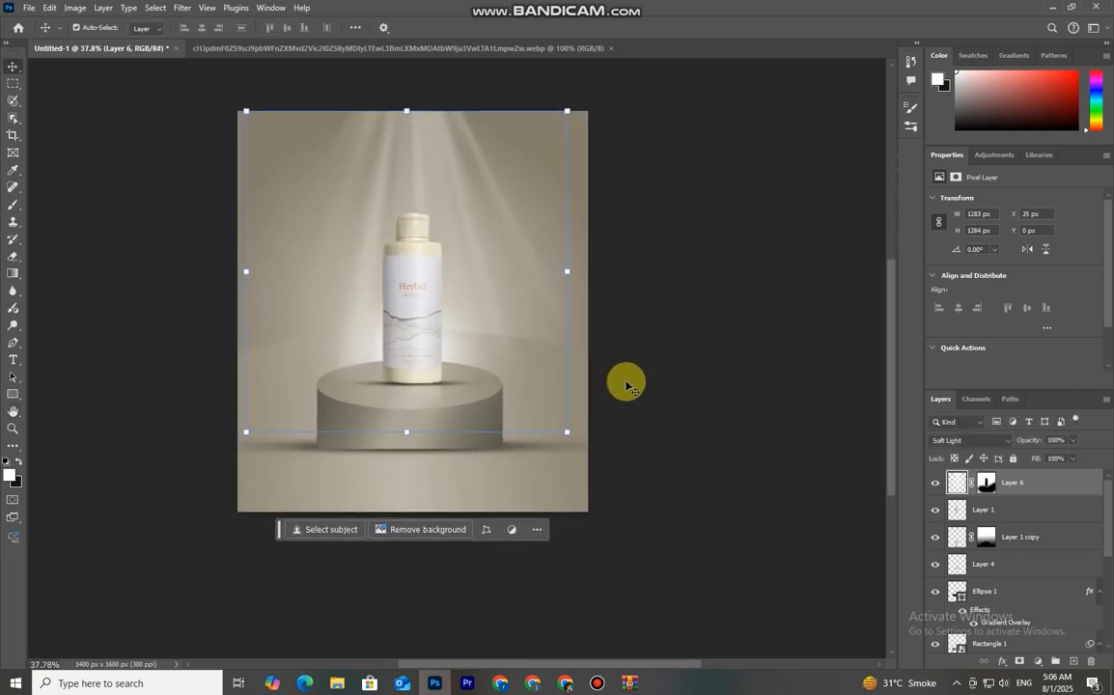
left_click(11, 362)
left_click(10, 474)
left_click(917, 223)
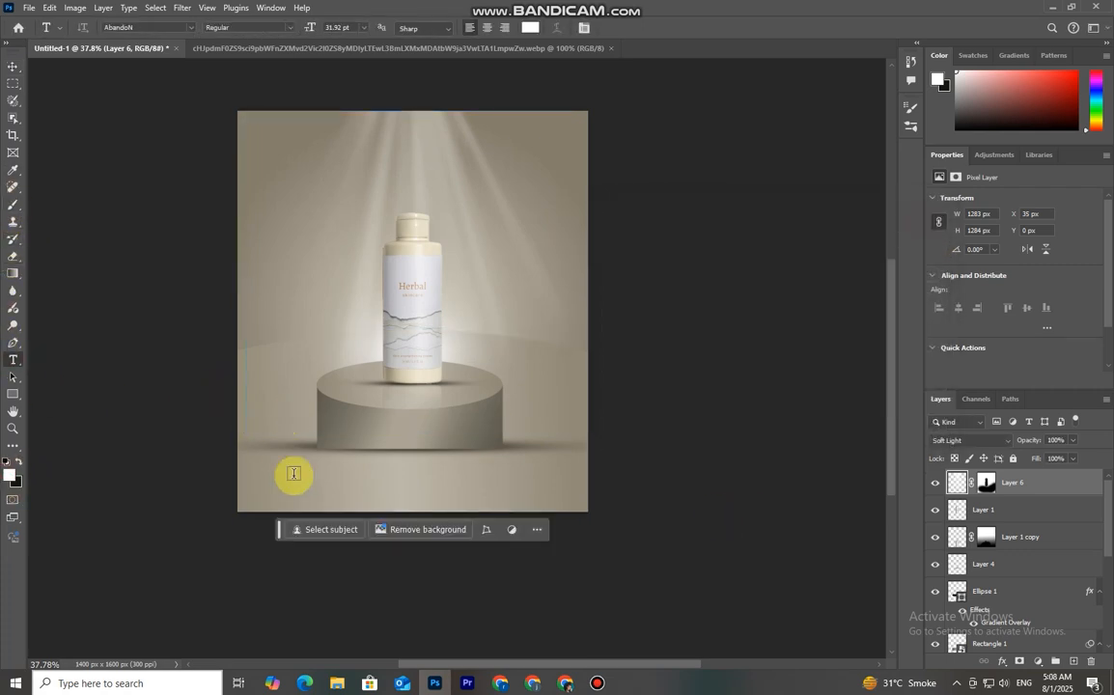
left_click(294, 473)
key("BackSpace")
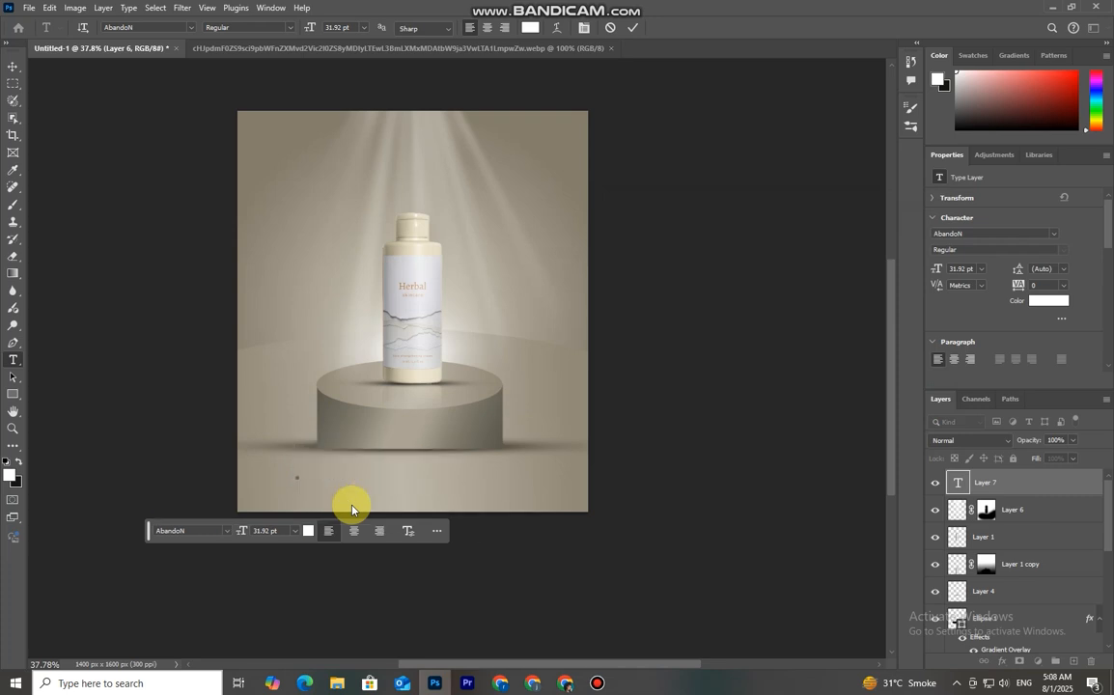
left_click(192, 28)
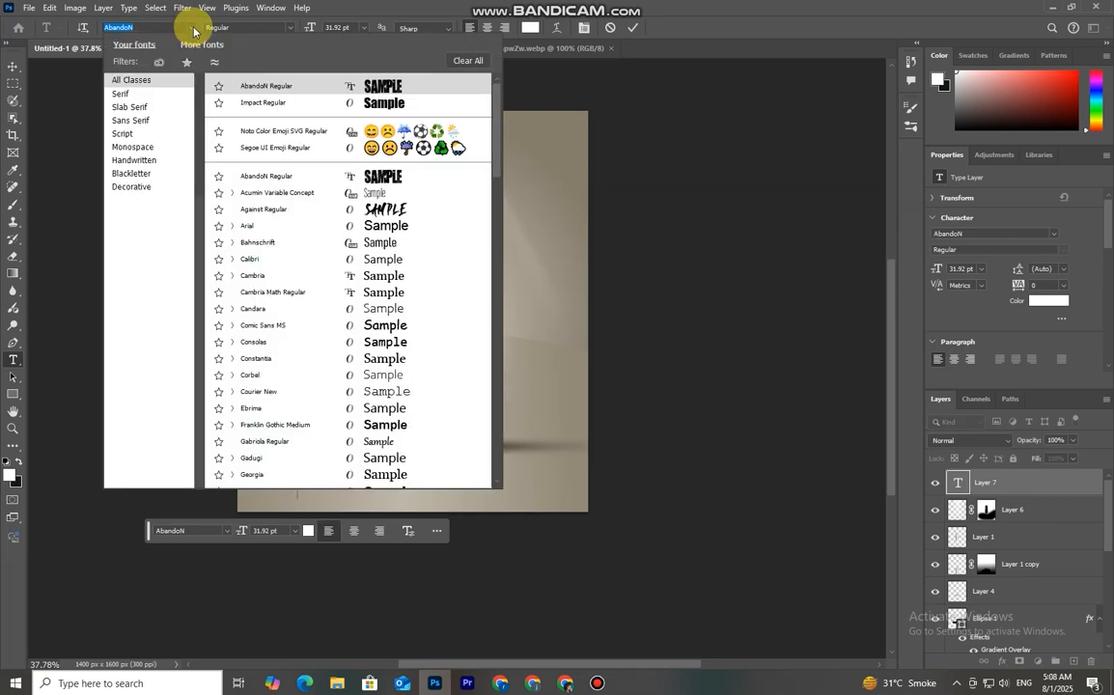
left_click(298, 228)
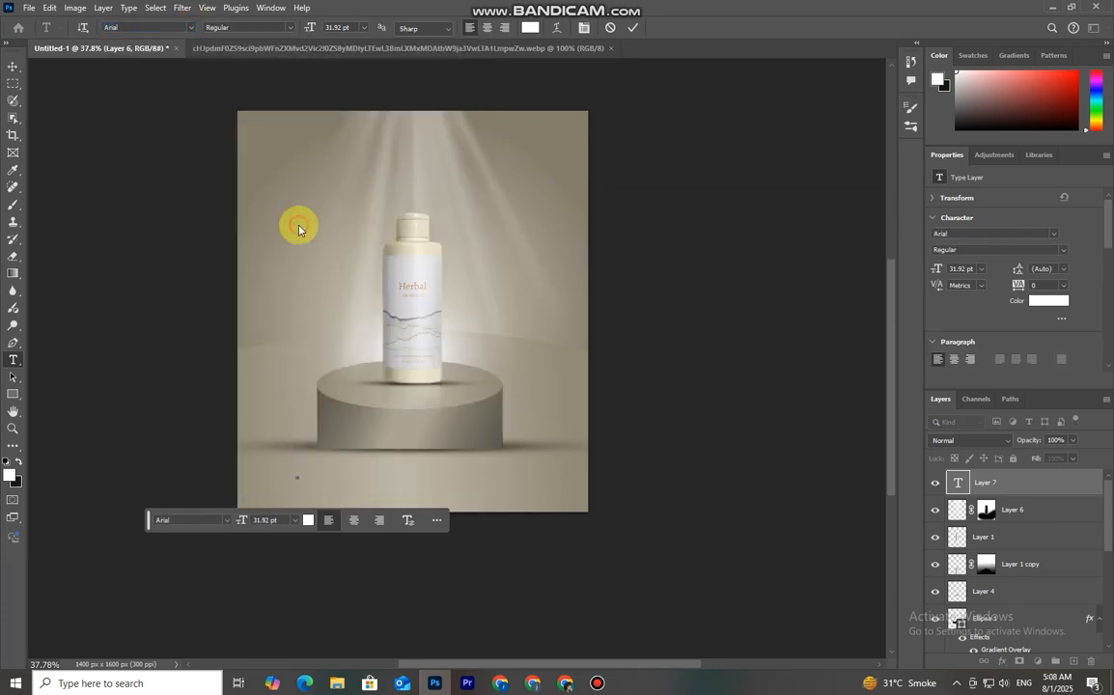
type("S")
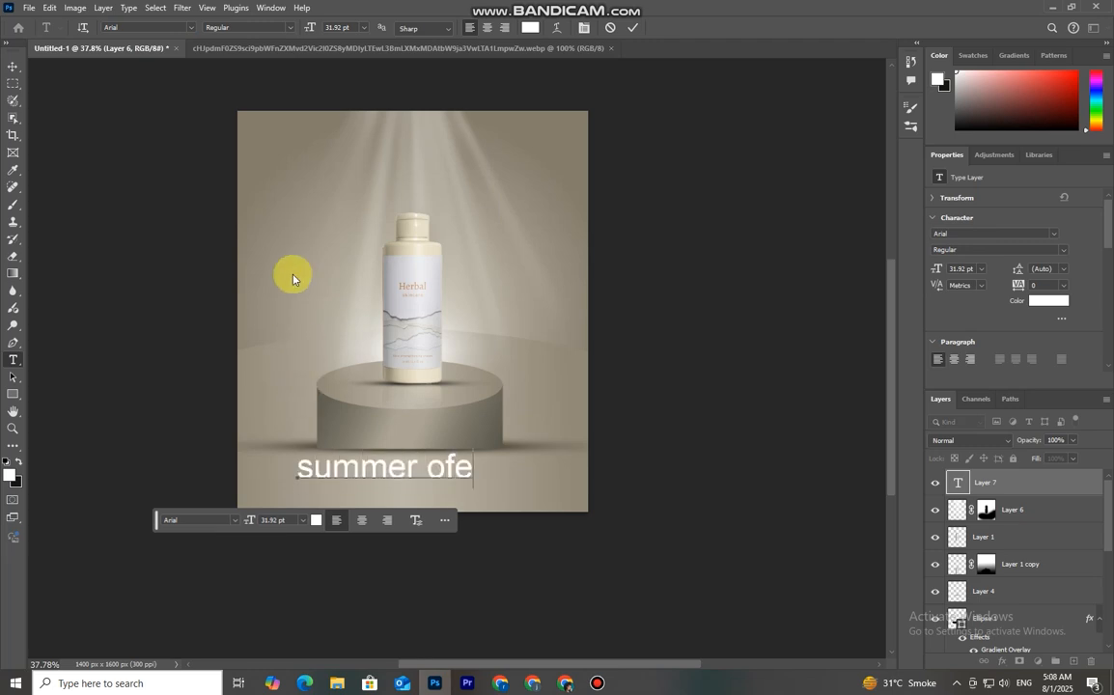
key("BackSpace")
key("BackSpace")
key("BackSpace")
key("BackSpace")
key("BackSpace")
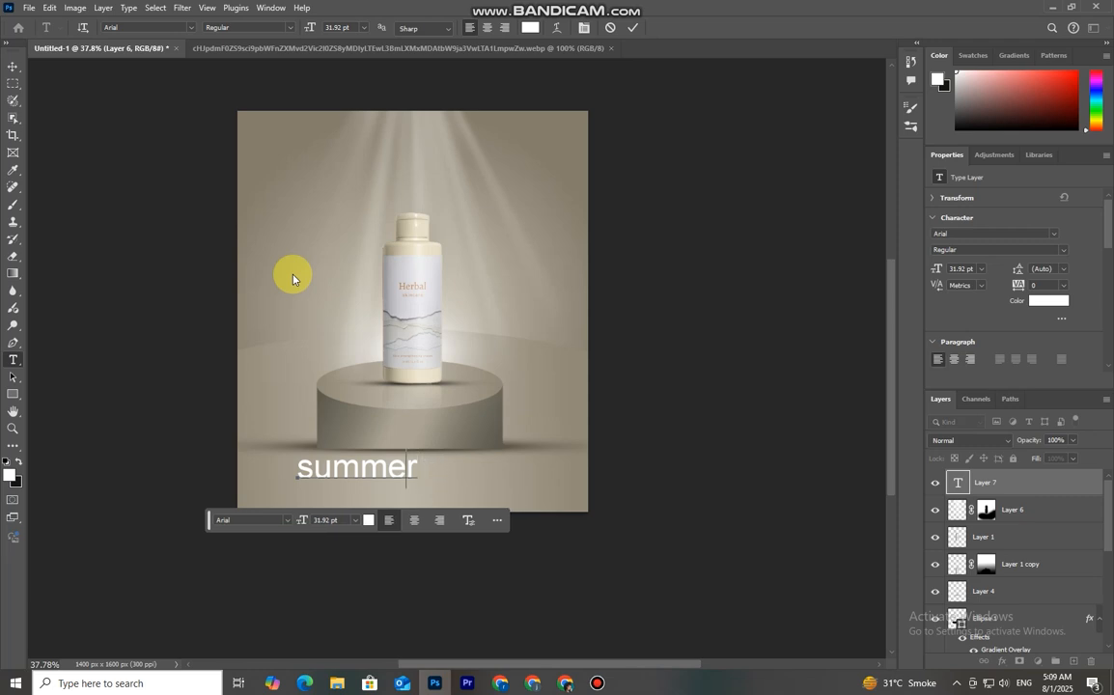
key("BackSpace")
key("BackSpace")
key("BackSpace")
key("BackSpace")
key("BackSpace")
key("BackSpace")
type("SUMMER OFFER")
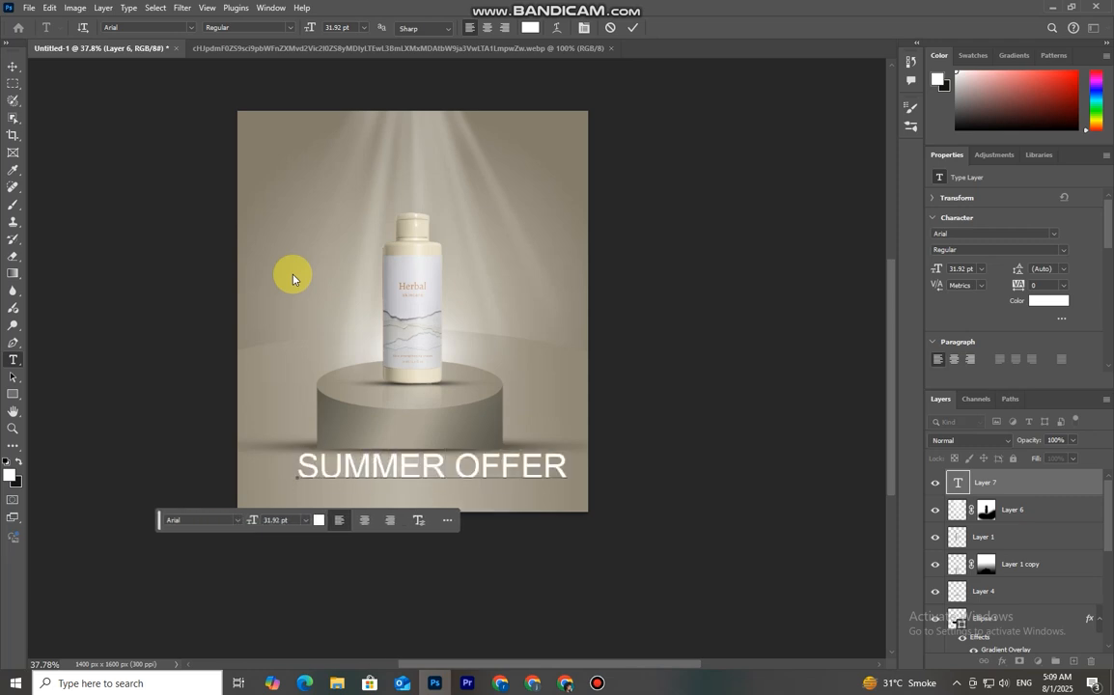
left_click(634, 28)
Scale the SUMMER OFFER text down slightly to about 24.88 pt
left_click(14, 66)
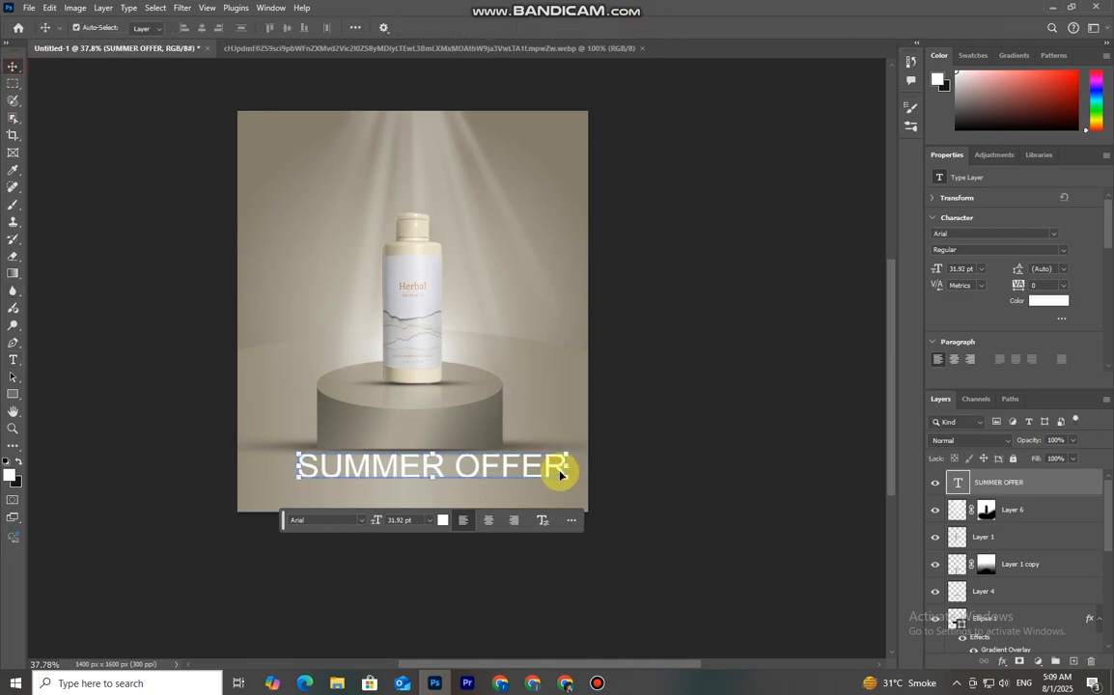
left_click_drag(565, 455, 524, 465)
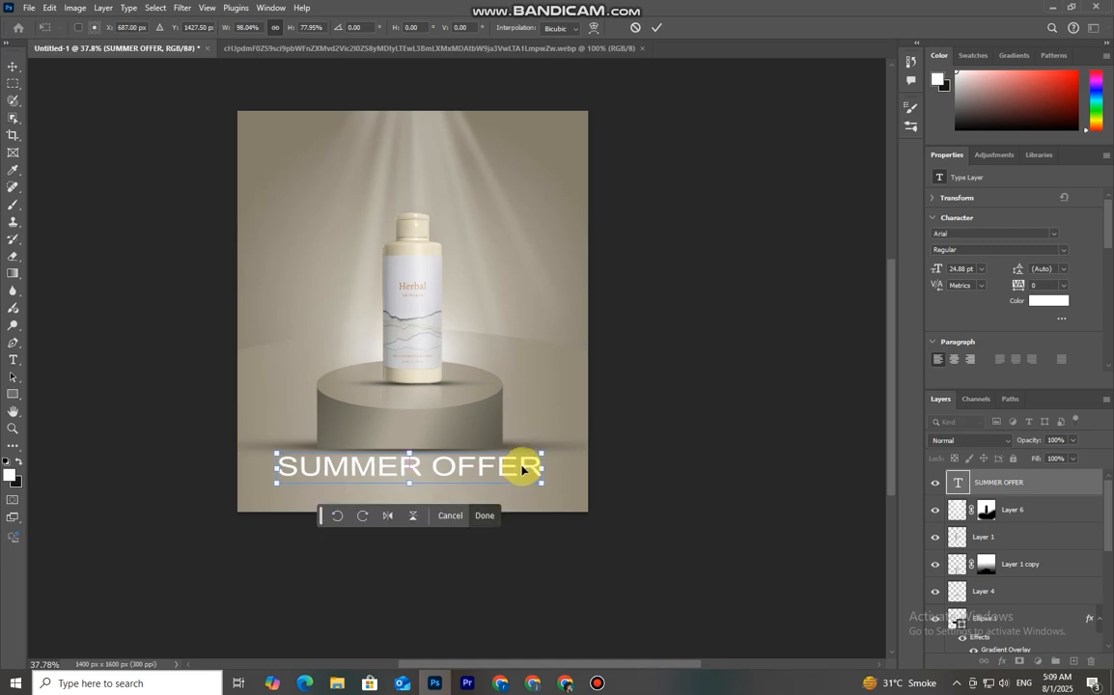
left_click(653, 27)
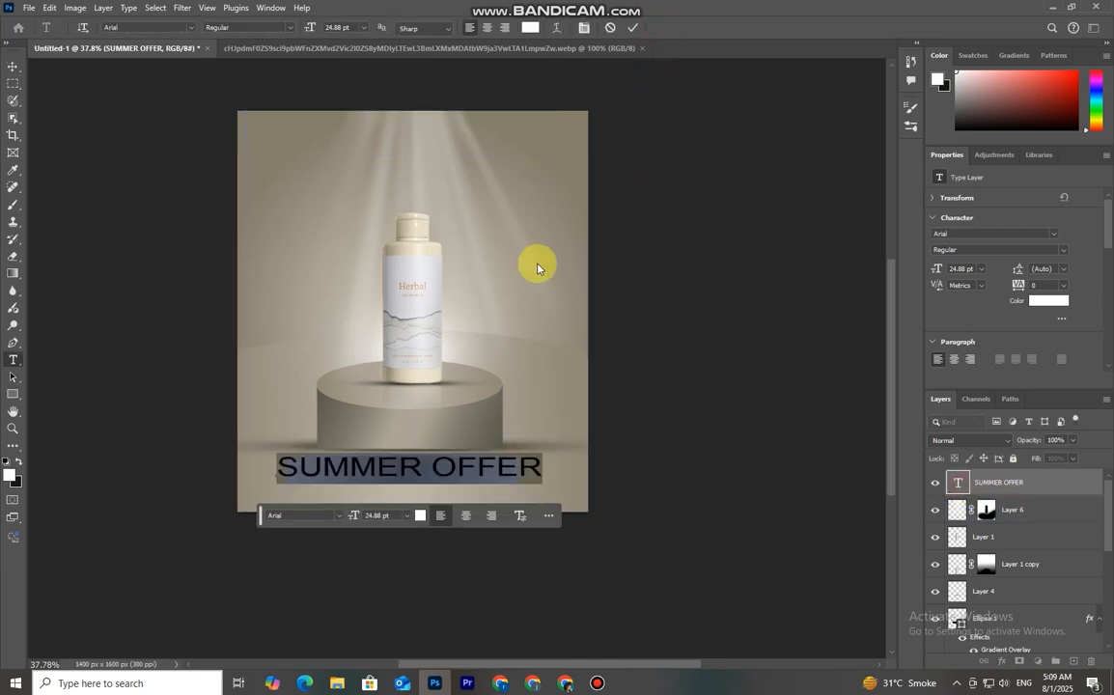
Change the SUMMER OFFER font to Calibri Light and centre the text below the podium
left_click(191, 27)
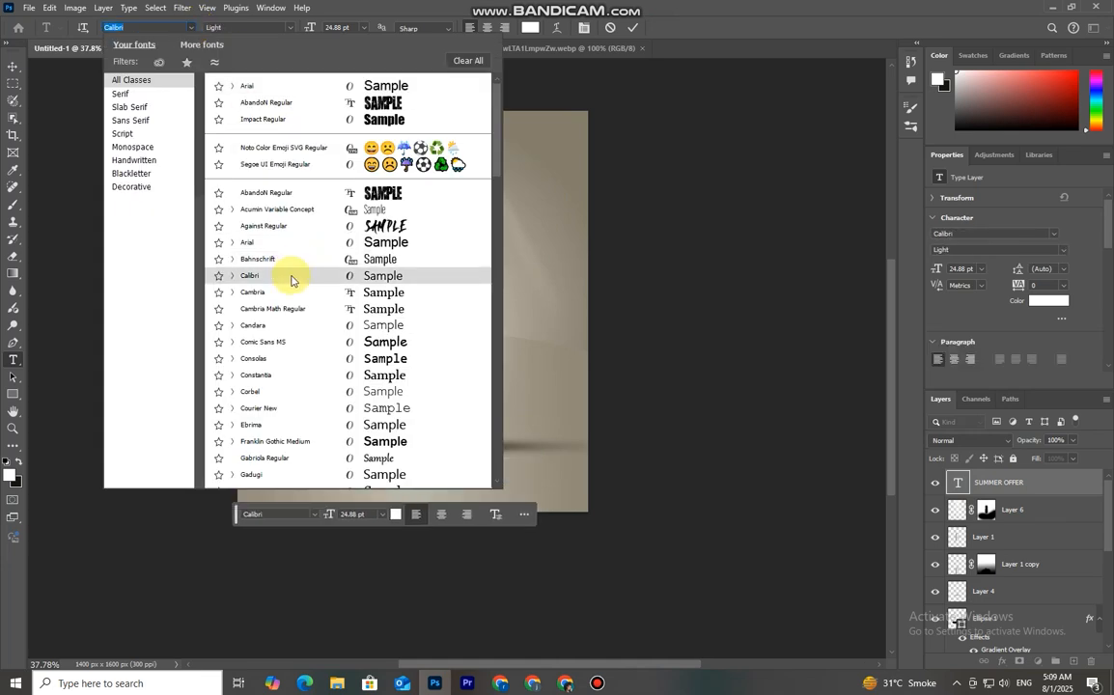
left_click(290, 276)
left_click(633, 28)
left_click_drag(443, 472, 473, 469)
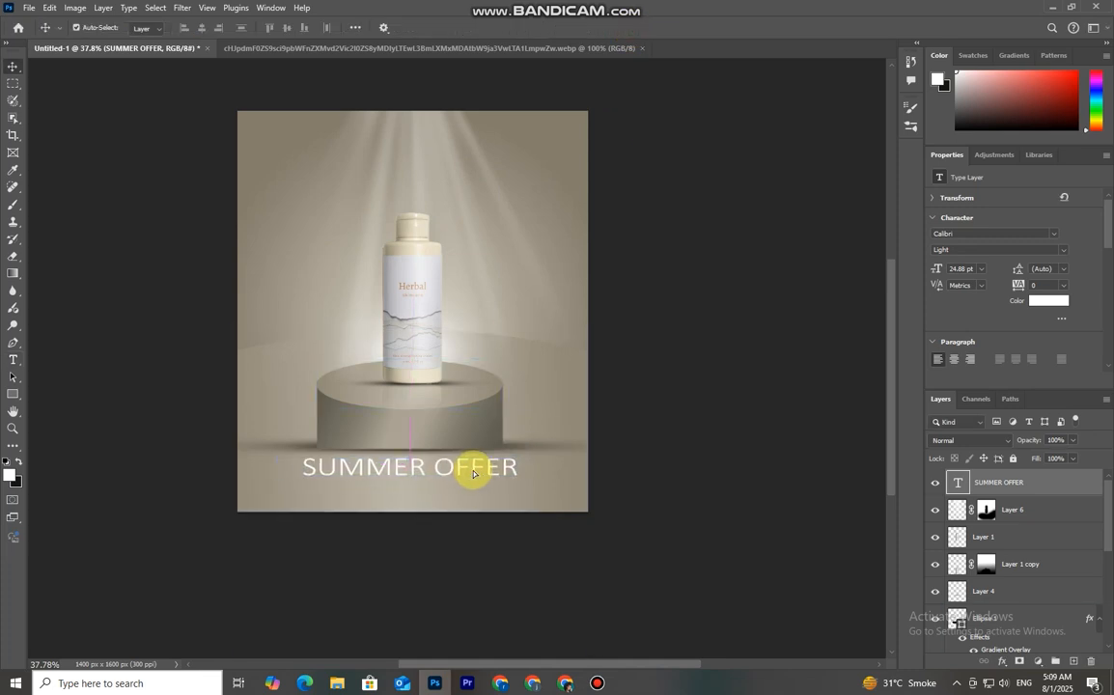
left_click(618, 278)
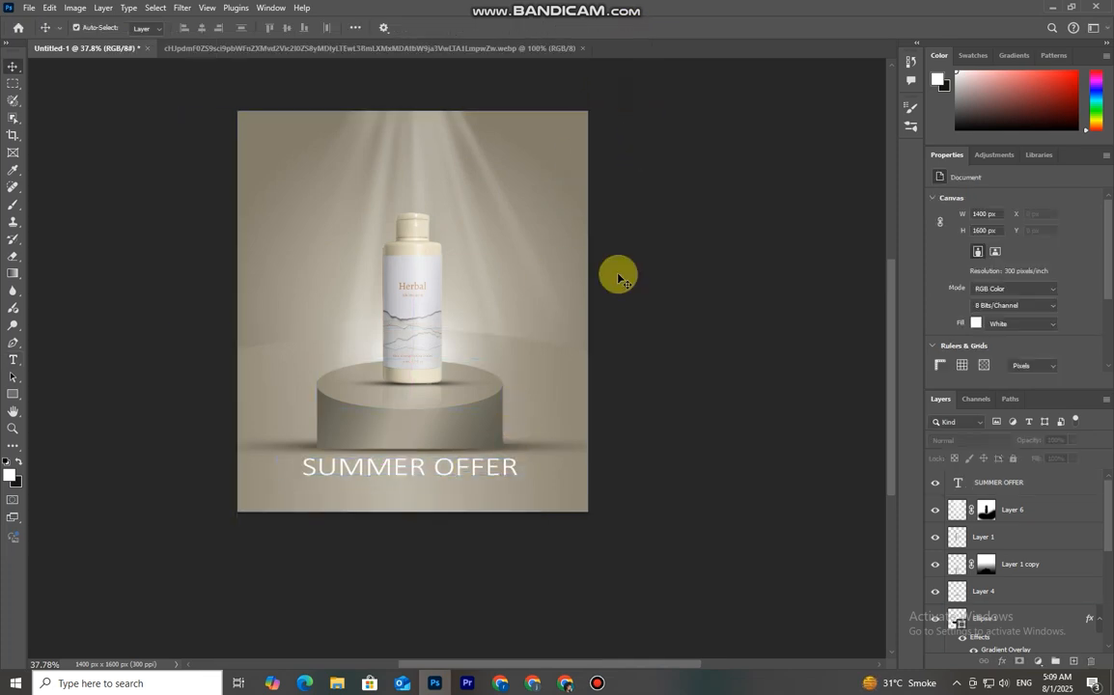
Duplicate the SUMMER OFFER text just below it and change the copy's text to COOL SKIN
left_click(367, 473)
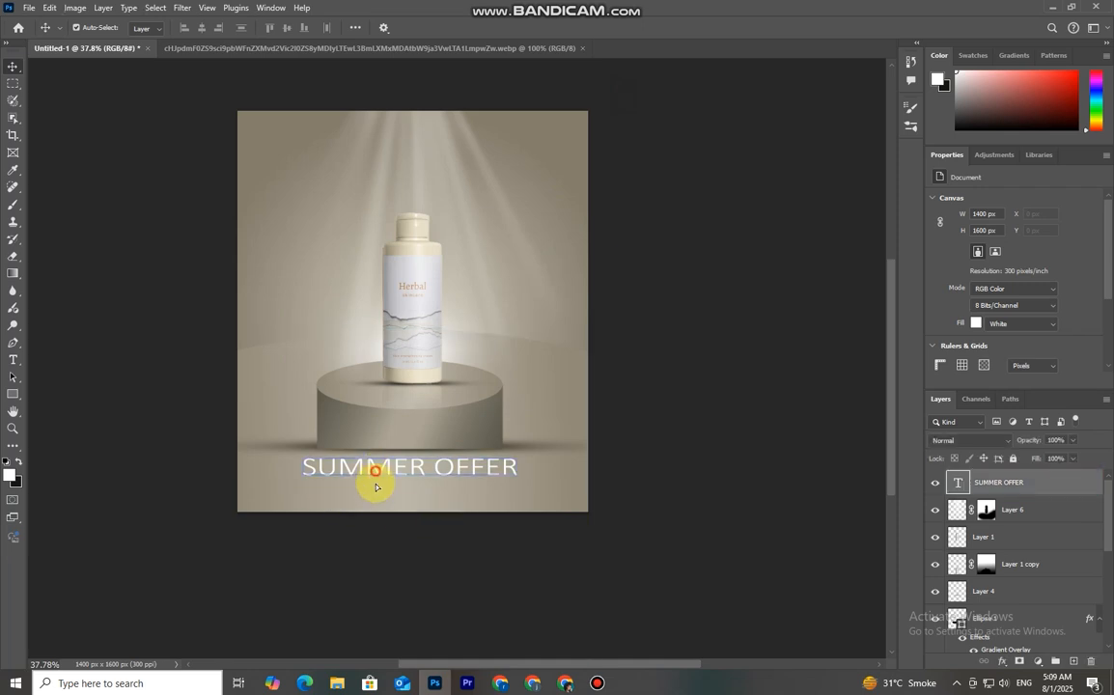
left_click_drag(373, 483, 373, 499, "alt")
double_click(957, 486)
key("BackSpace")
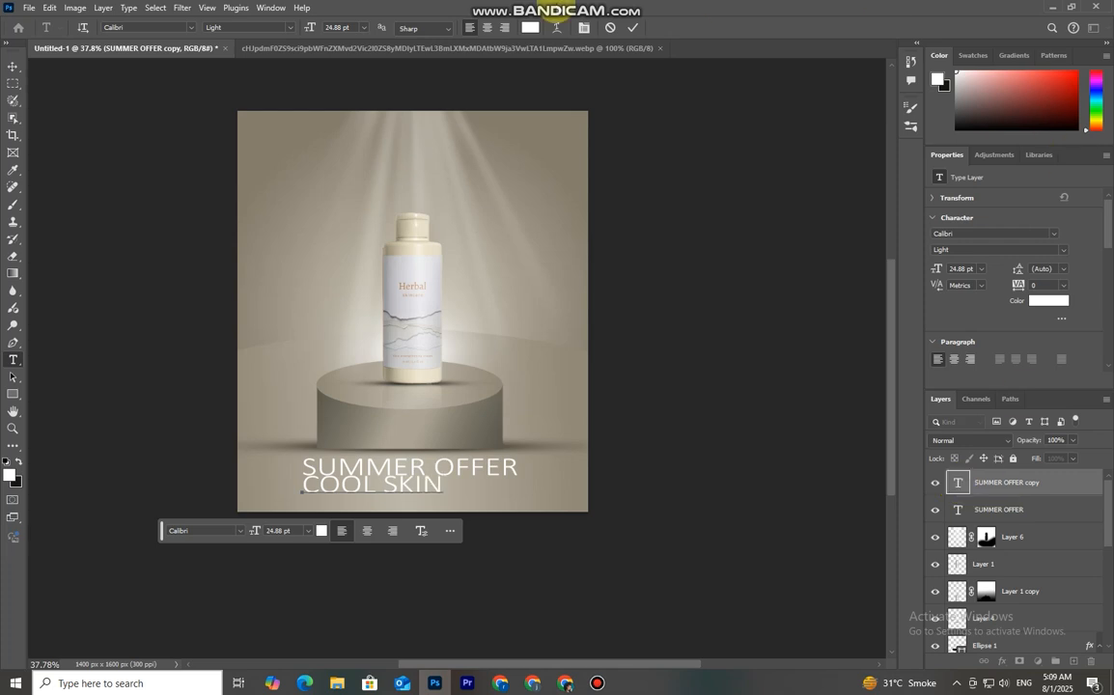
left_click(12, 65)
left_click_drag(390, 522, 442, 497)
Set the COOL SKIN text's font to Impact
left_click(956, 480)
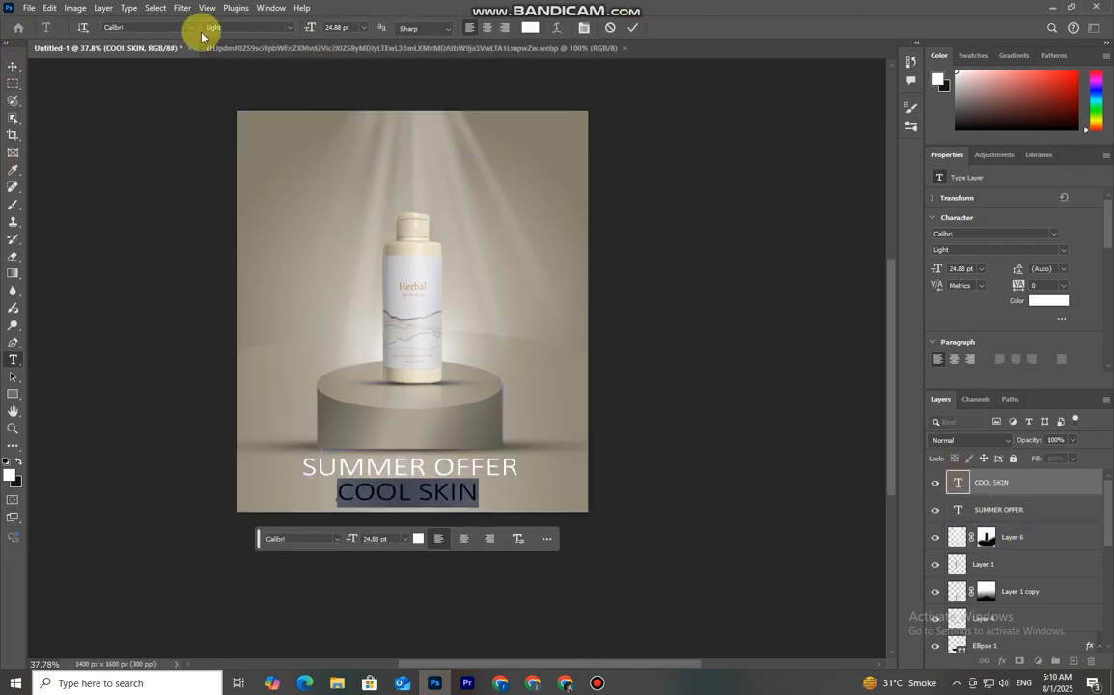
left_click(190, 27)
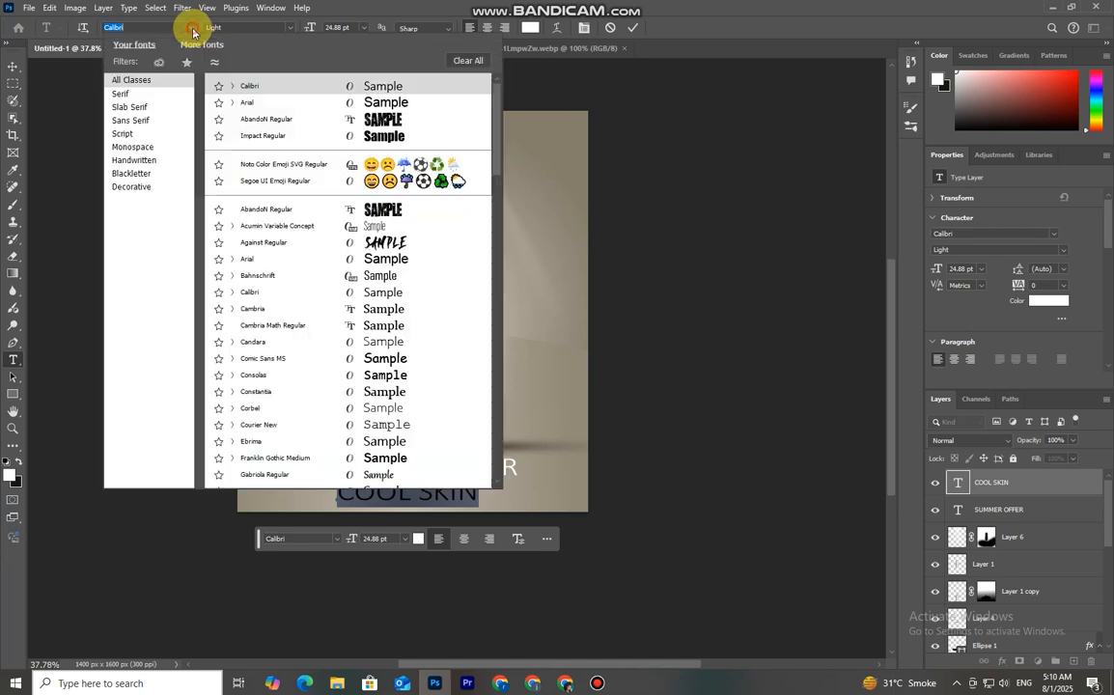
left_click(273, 137)
left_click(632, 27)
key("v")
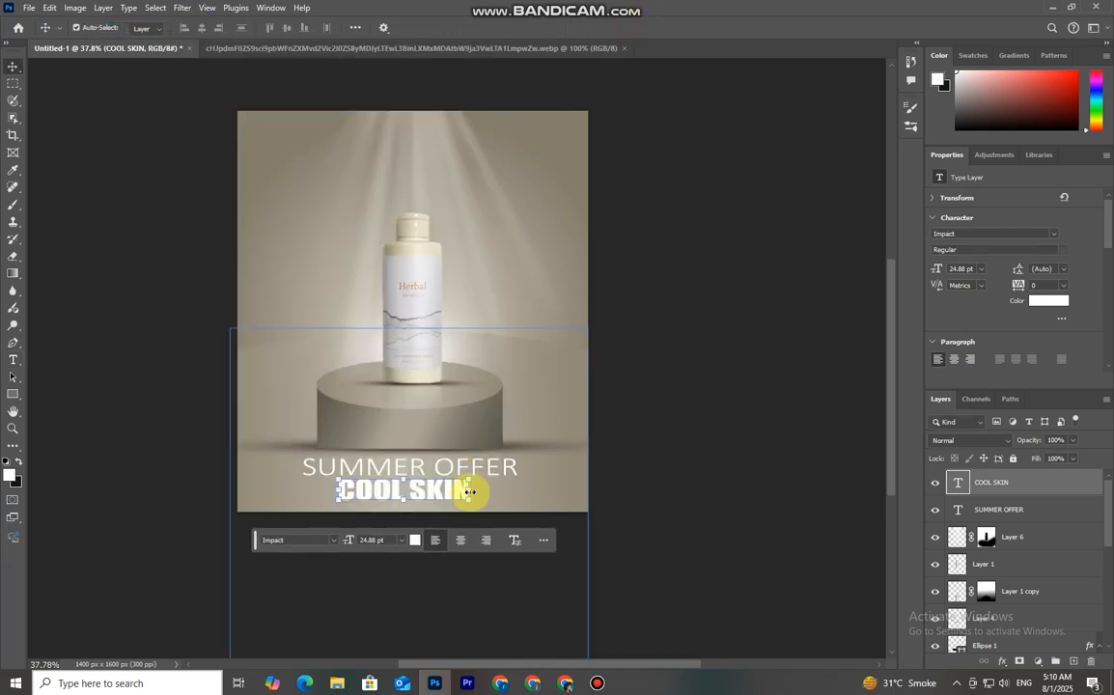
Stretch the COOL SKIN text to about 160% width and 116% height beneath SUMMER OFFER
left_click_drag(466, 490, 485, 505)
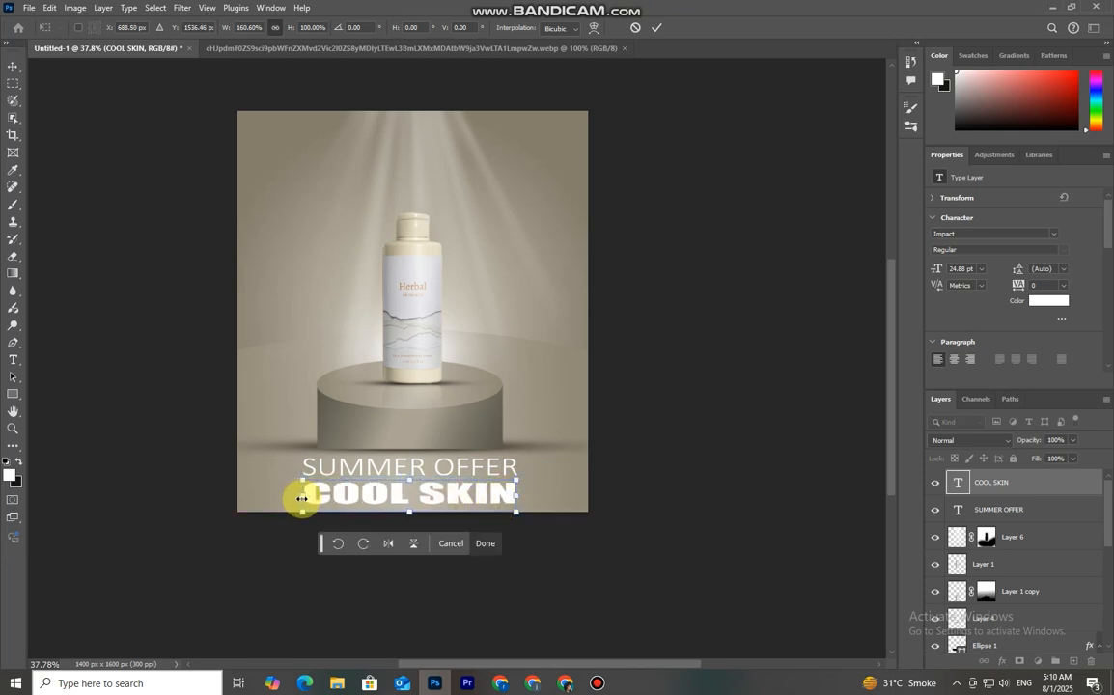
mouse_move(410, 479)
left_mouse_down()
mouse_move(410, 463)
mouse_move(410, 500)
left_mouse_up()
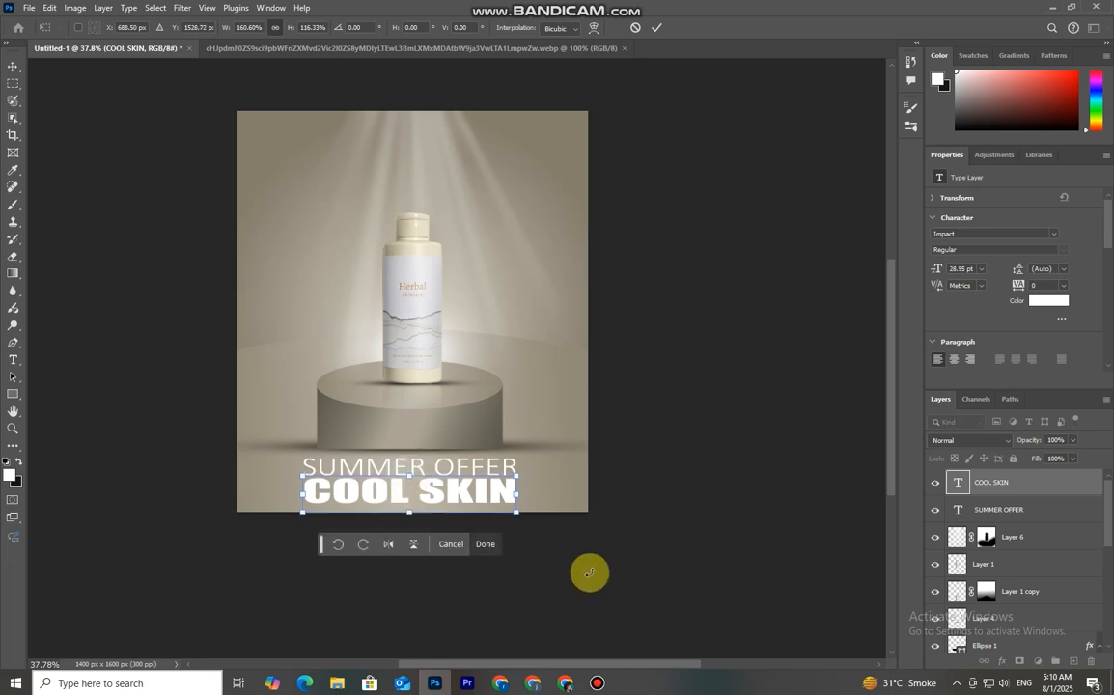
left_click(656, 27)
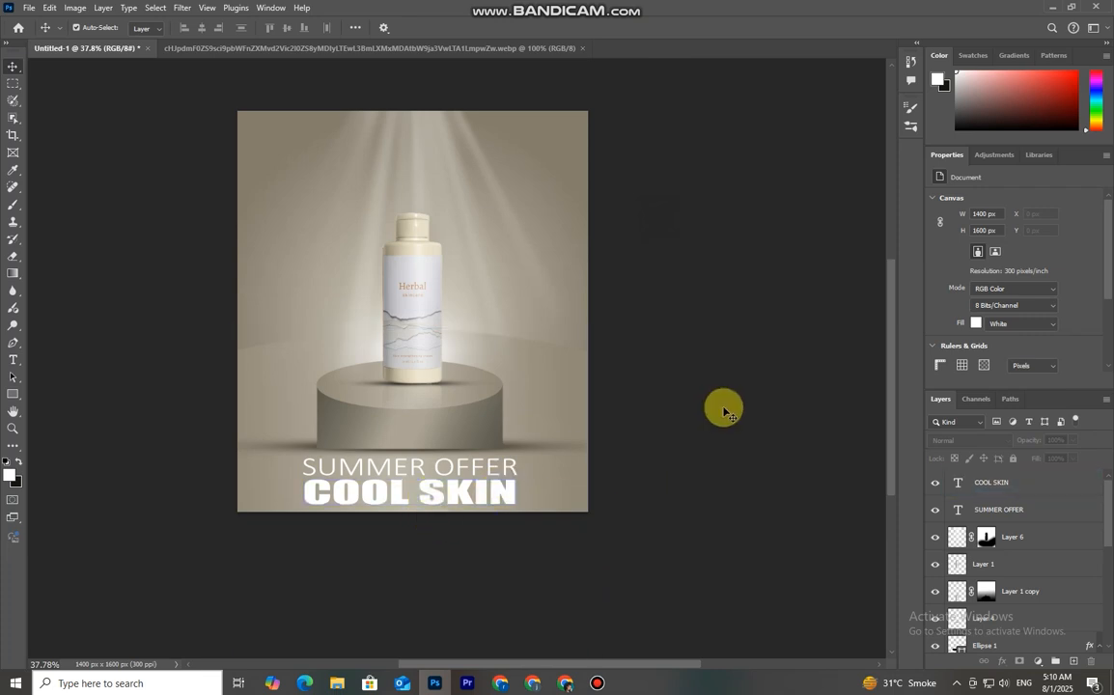
Add a Drop Shadow to the COOL SKIN text with opacity at 31%
left_click(505, 492)
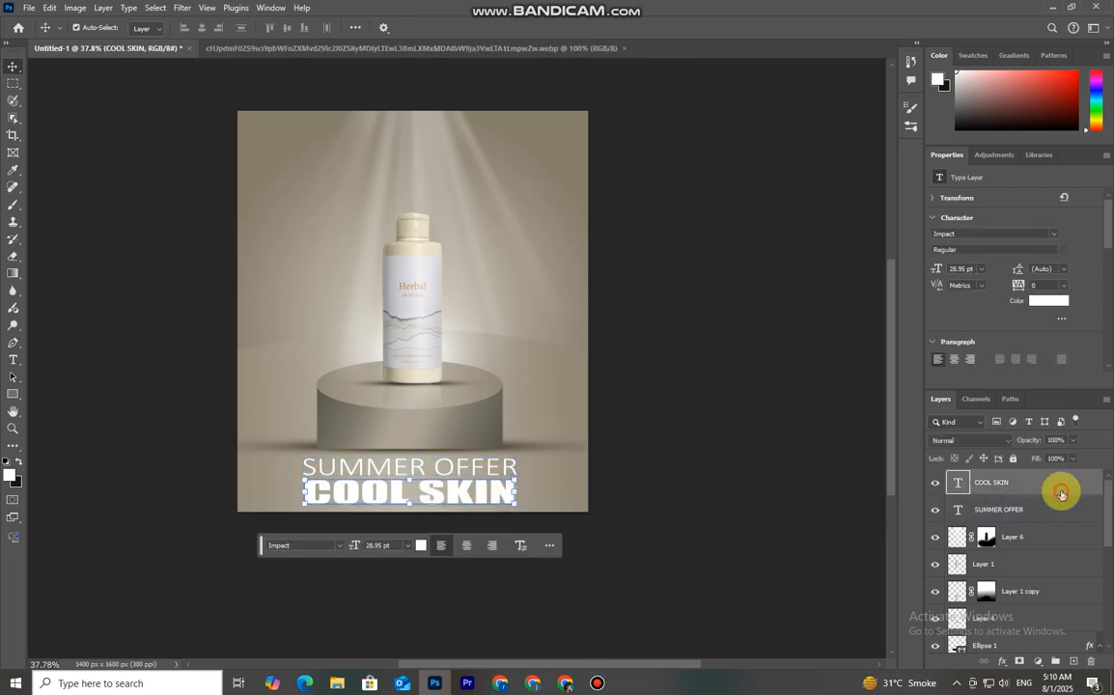
double_click(1061, 493)
left_click(664, 497)
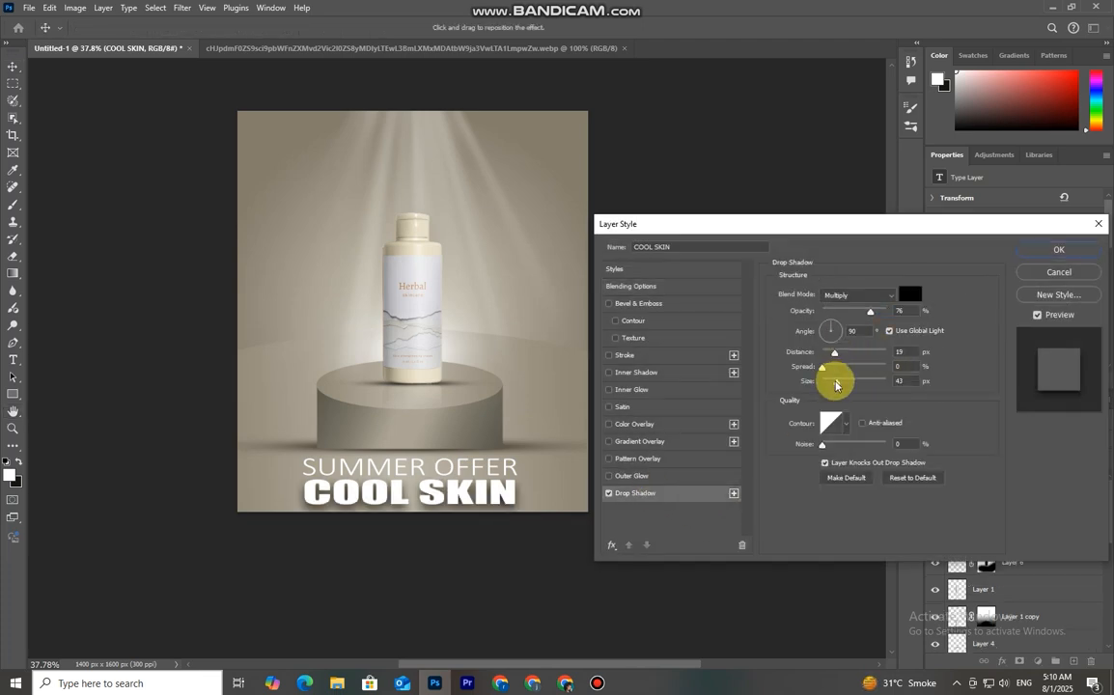
left_click_drag(869, 312, 843, 318)
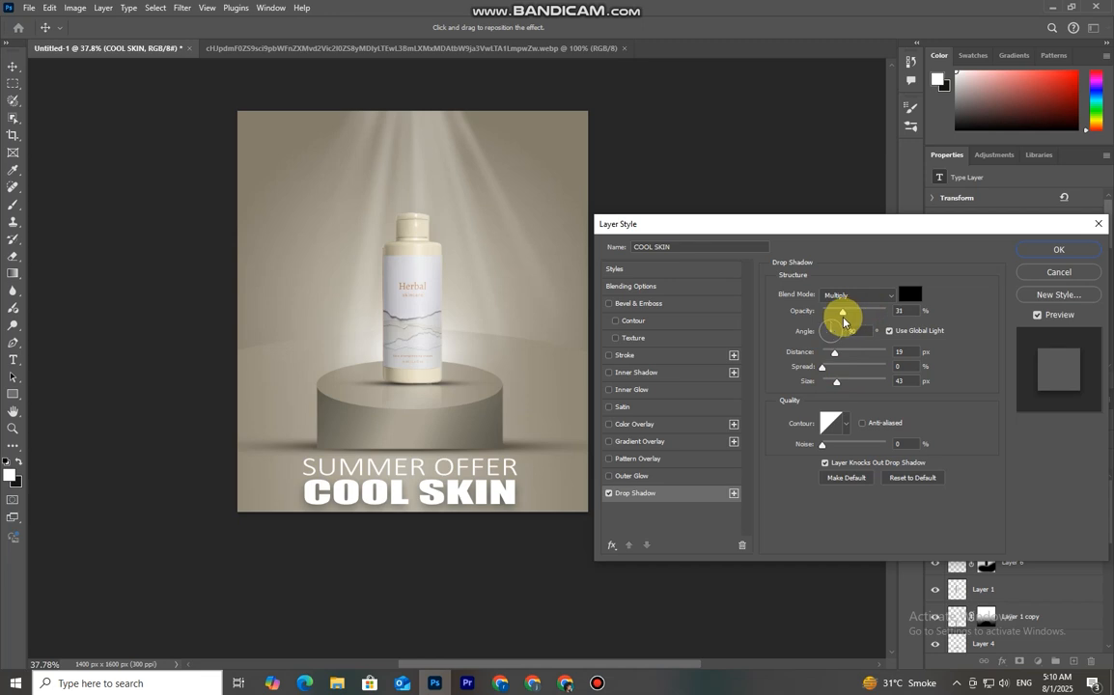
left_click(1059, 253)
Add a Drop Shadow to the SUMMER OFFER text with size 18 px
left_click(454, 468)
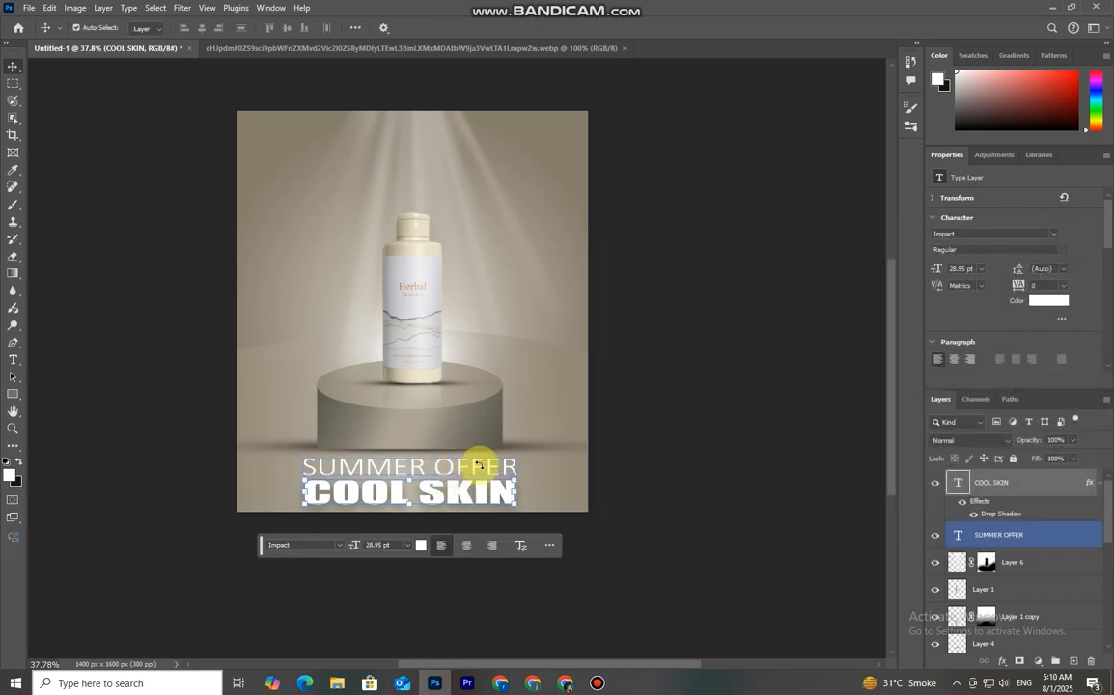
double_click(1062, 535)
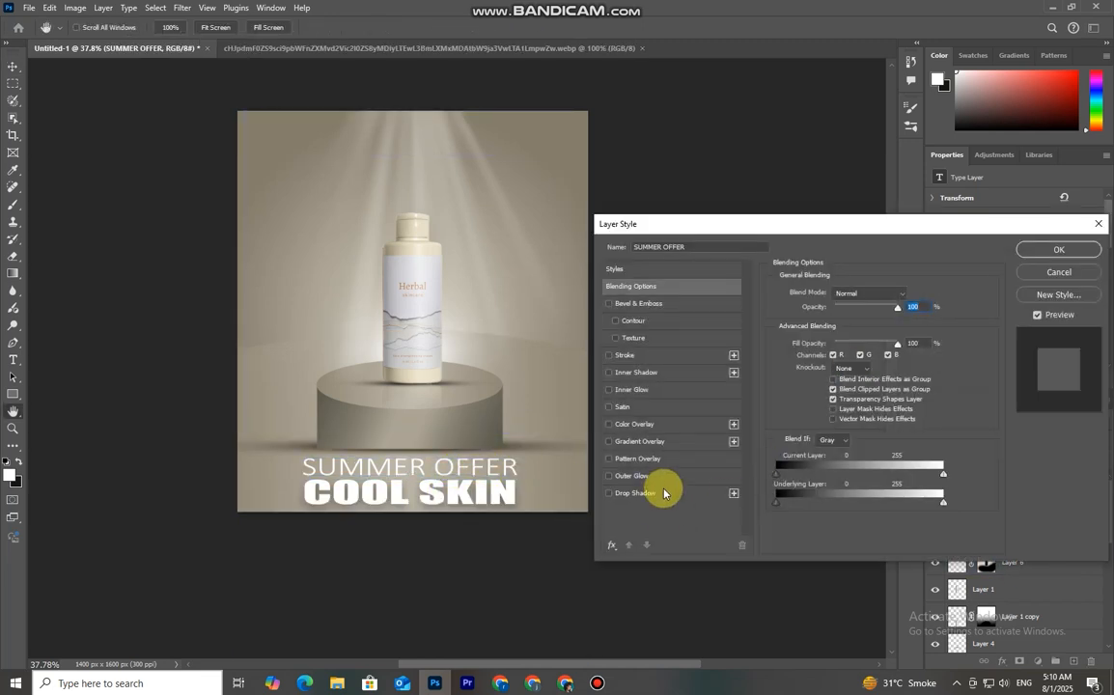
left_click(663, 493)
left_click_drag(836, 382, 828, 384)
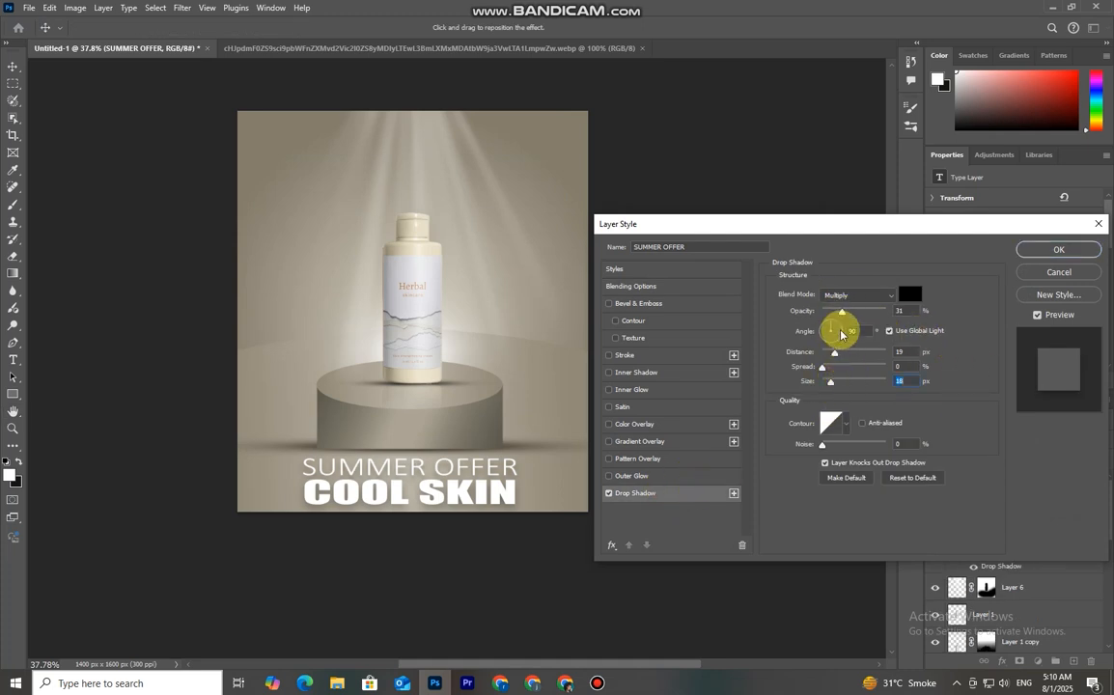
left_click(1057, 250)
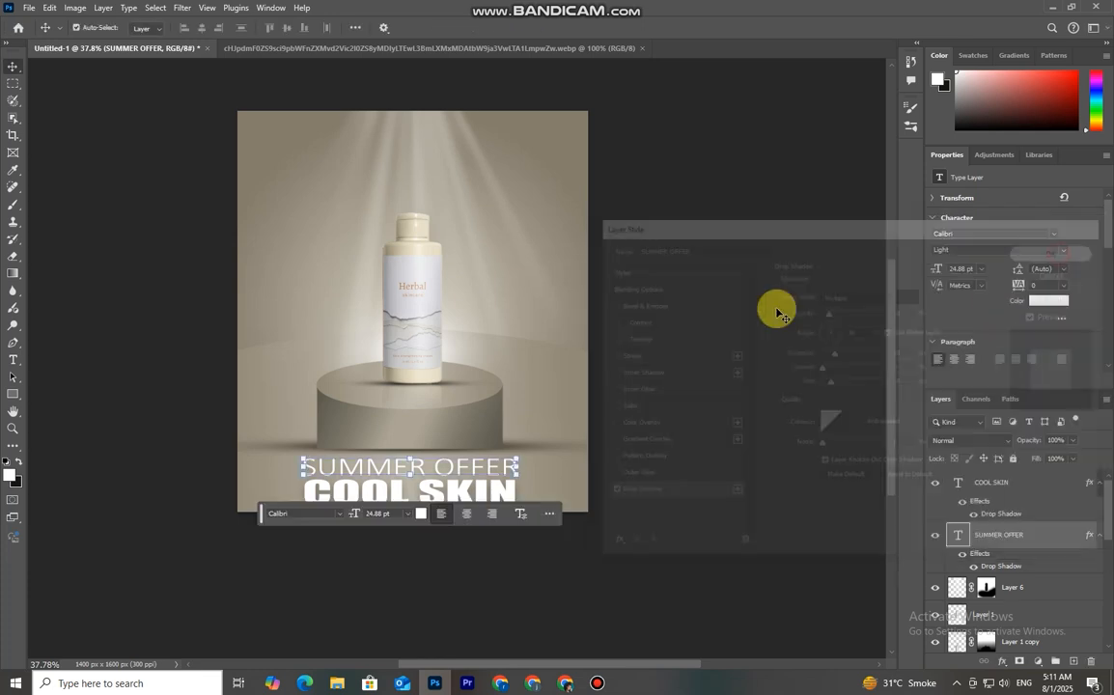
left_click(714, 454)
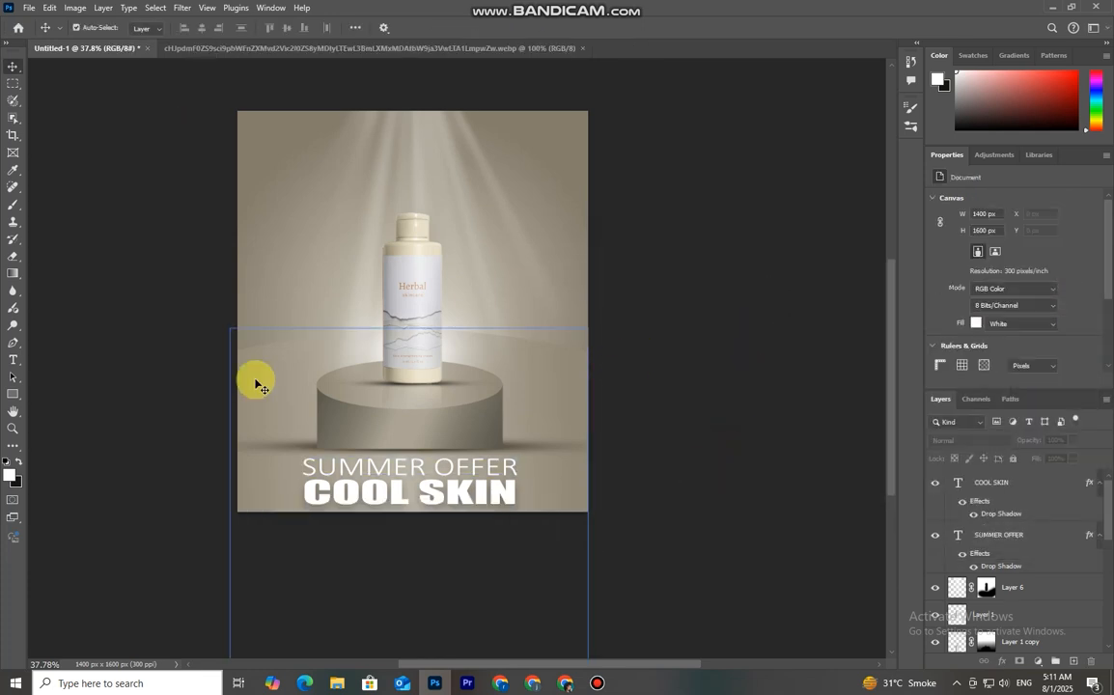
Duplicate the COOL SKIN text and move the copy to the upper left beside the bottle
left_click(377, 499)
left_click_drag(376, 499, 282, 270)
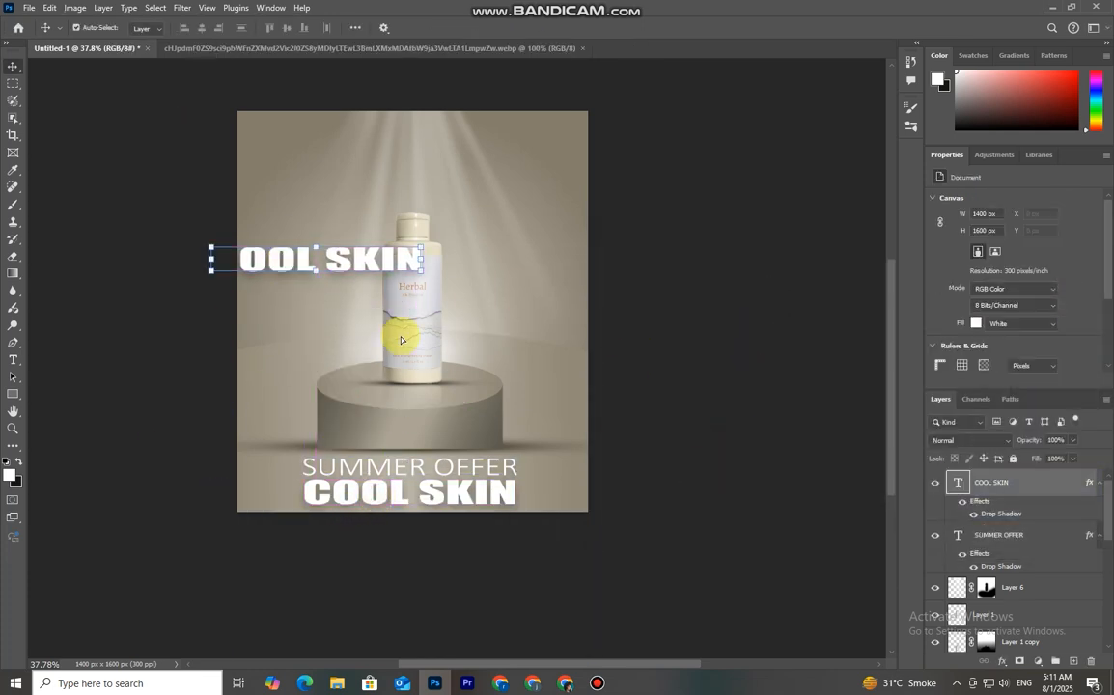
Replace the copied text with 50 and move it to the left of the bottle
double_click(960, 481)
key("BackSpace")
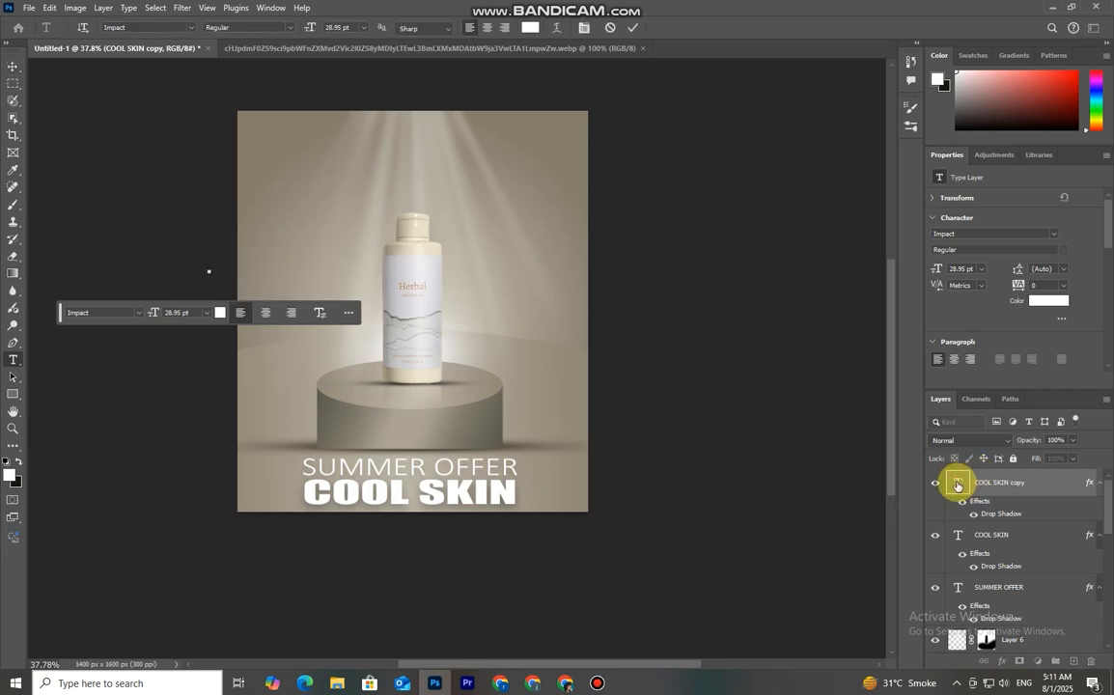
type("50")
left_click(633, 27)
key("v")
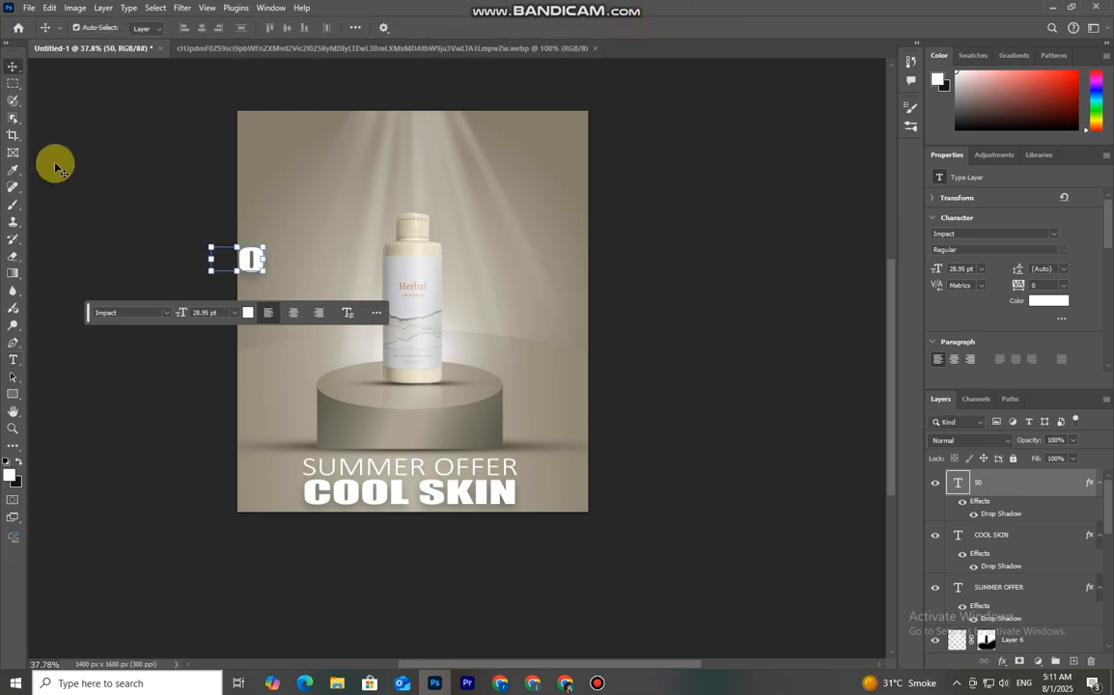
left_click_drag(251, 258, 315, 272)
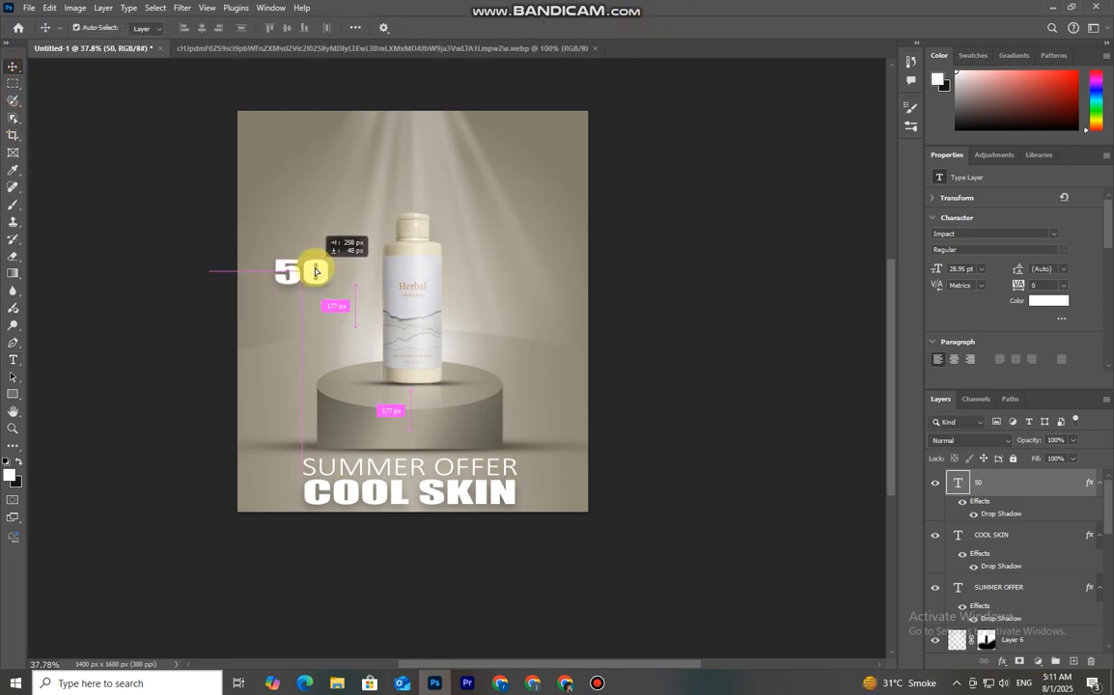
Set the 50 text's font to Gotham Black and nudge it slightly left
double_click(957, 482)
left_click(191, 29)
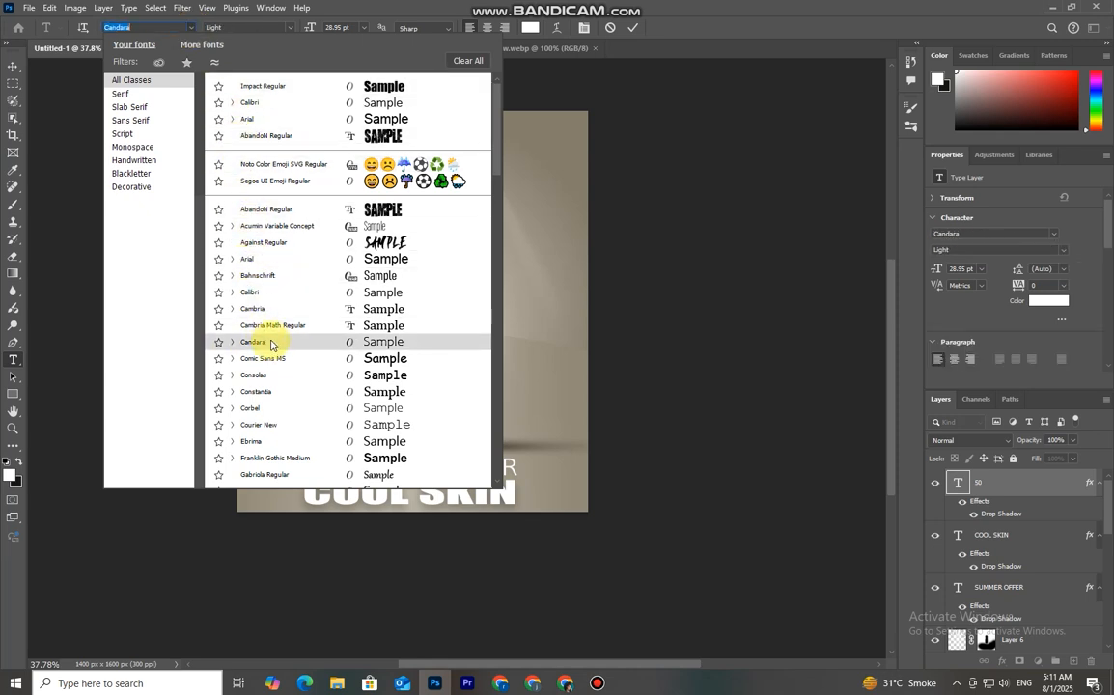
scroll(287, 401, "down", 3)
left_click(285, 402)
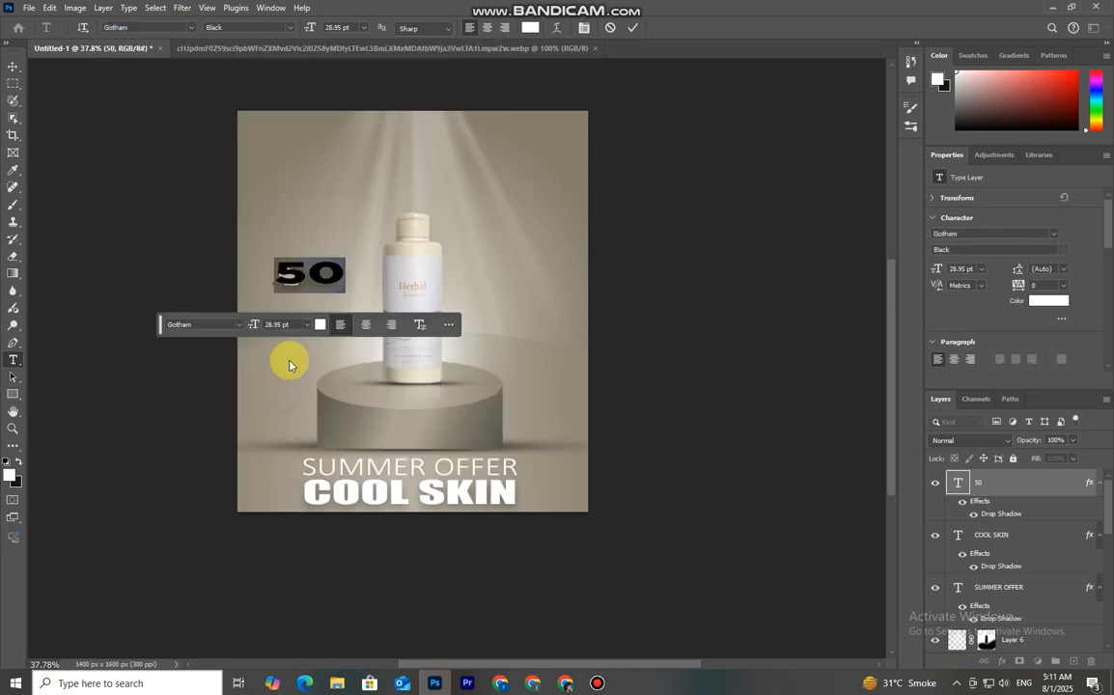
left_click(193, 29)
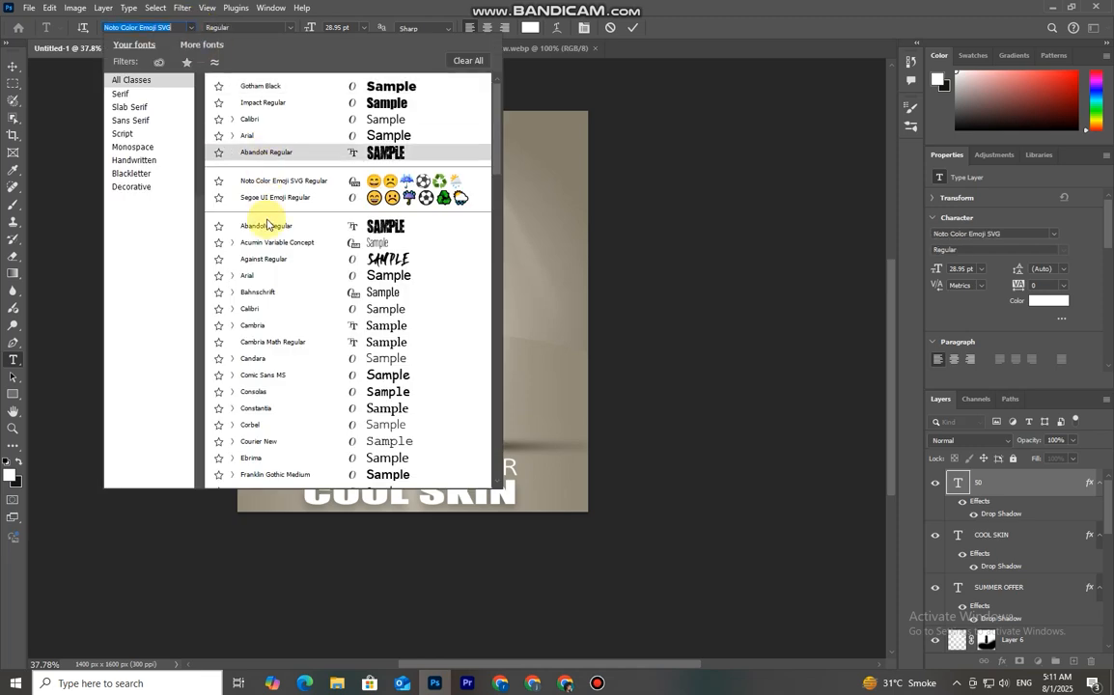
scroll(260, 385, "down", 3)
left_click(285, 398)
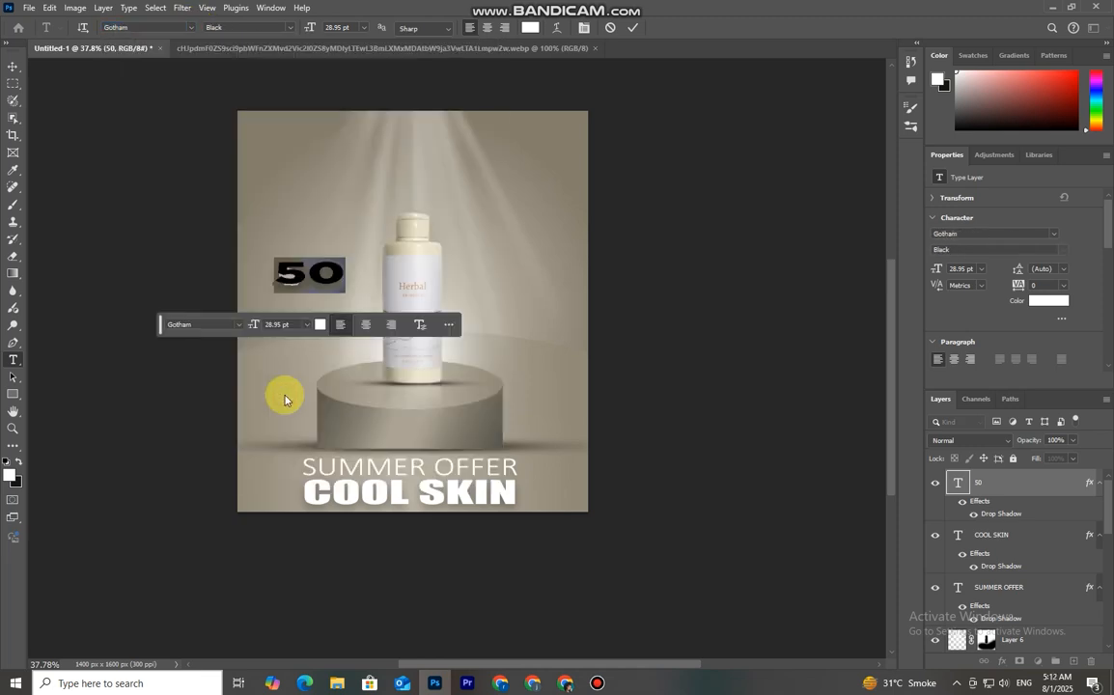
left_click(633, 28)
key("v")
left_click_drag(341, 271, 318, 270)
left_click(656, 28)
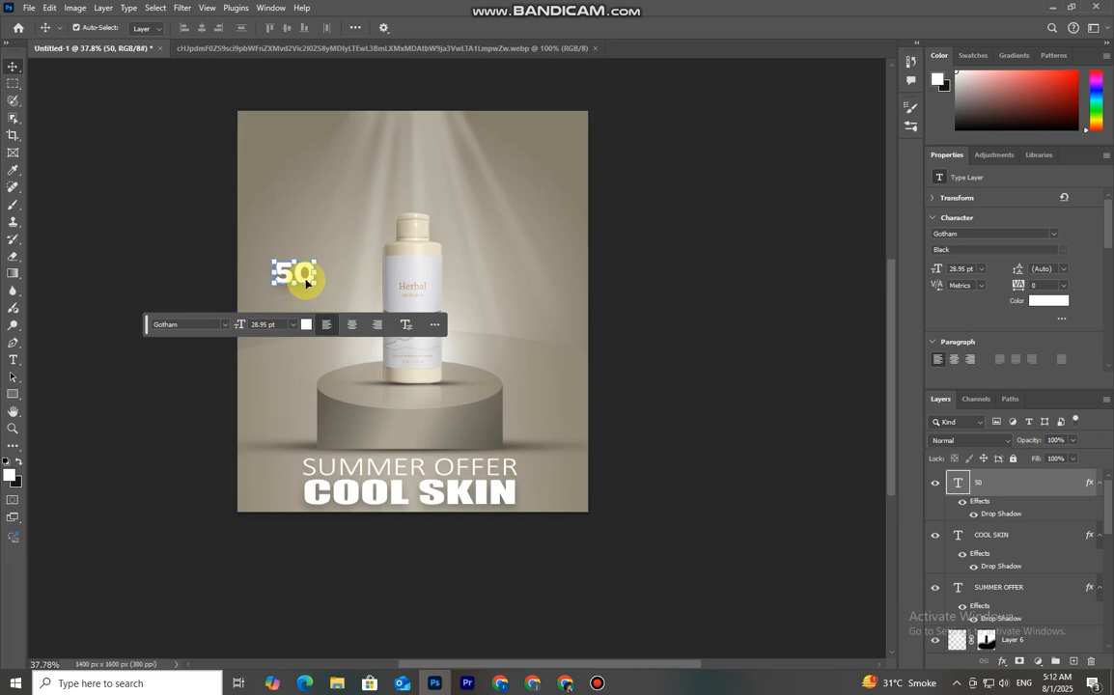
Duplicate the SUMMER OFFER text below the 50 and change its text to DISCOUNT
left_click_drag(385, 466, 310, 288, "alt")
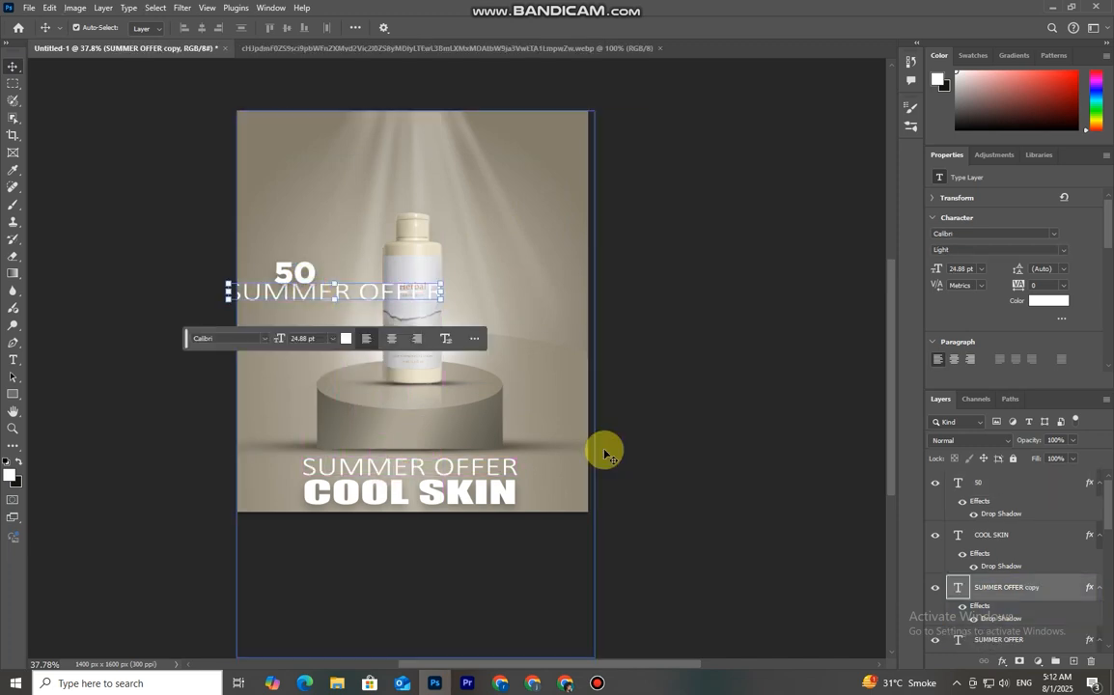
double_click(960, 586)
key("BackSpace")
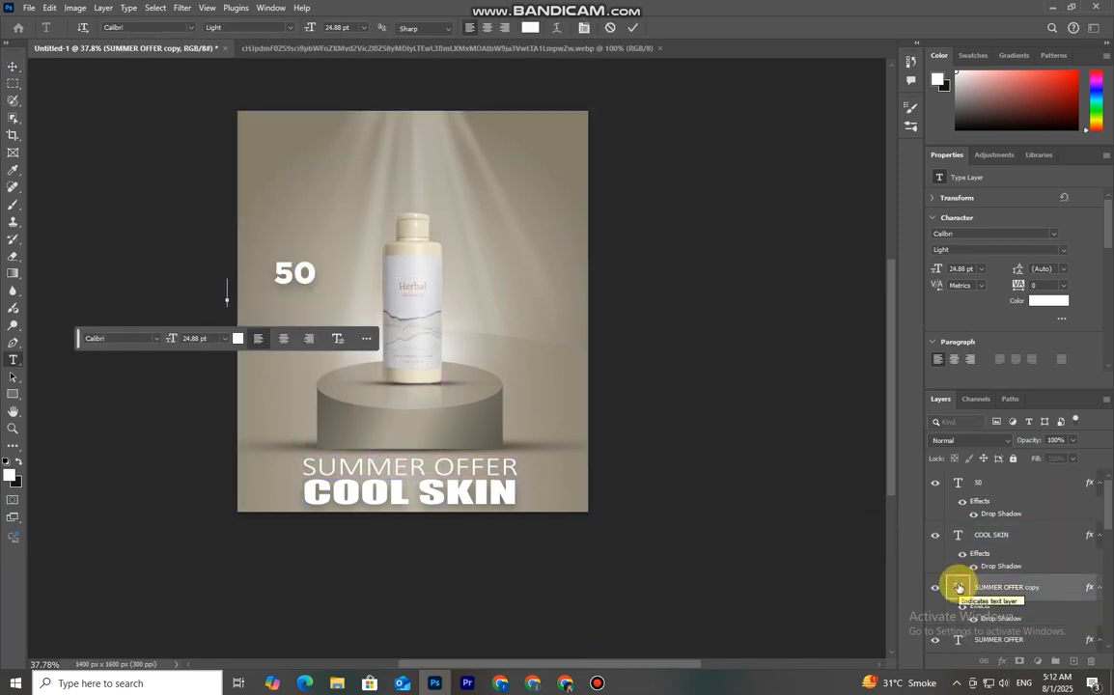
type("DISCOUNT")
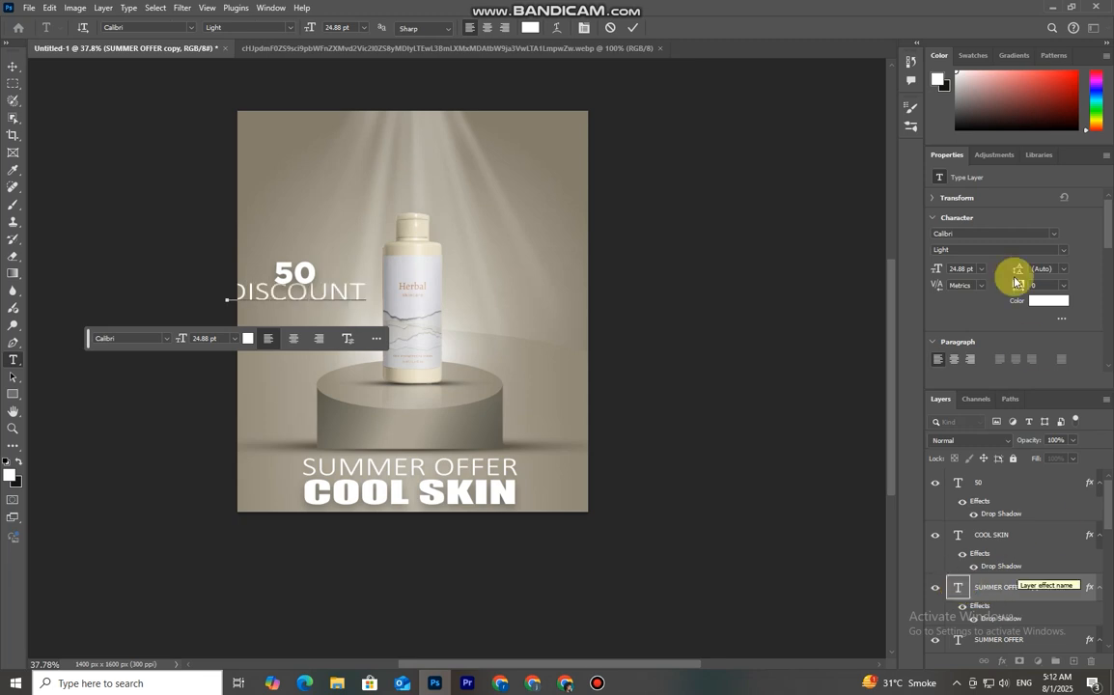
left_click(629, 35)
Scale the DISCOUNT text down to about 49% width and 54% height under the 50
key("ctrl+t")
left_click_drag(366, 290, 315, 293)
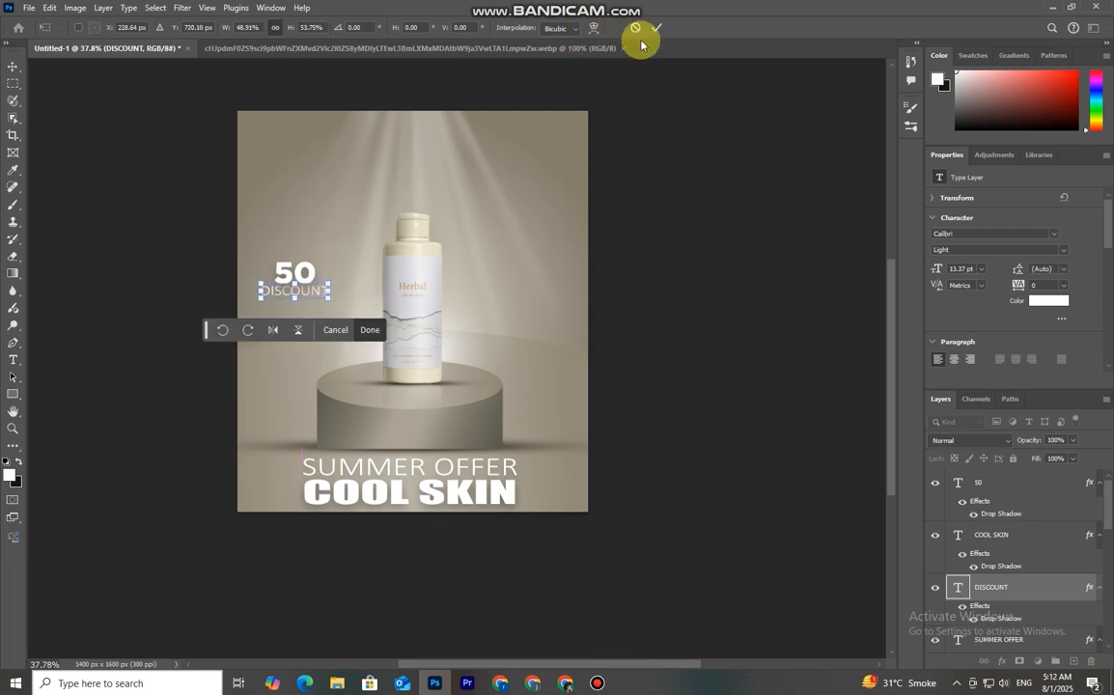
key("Return")
Enlarge the 50 text to about 126% width and 141% height above DISCOUNT
left_click(305, 269)
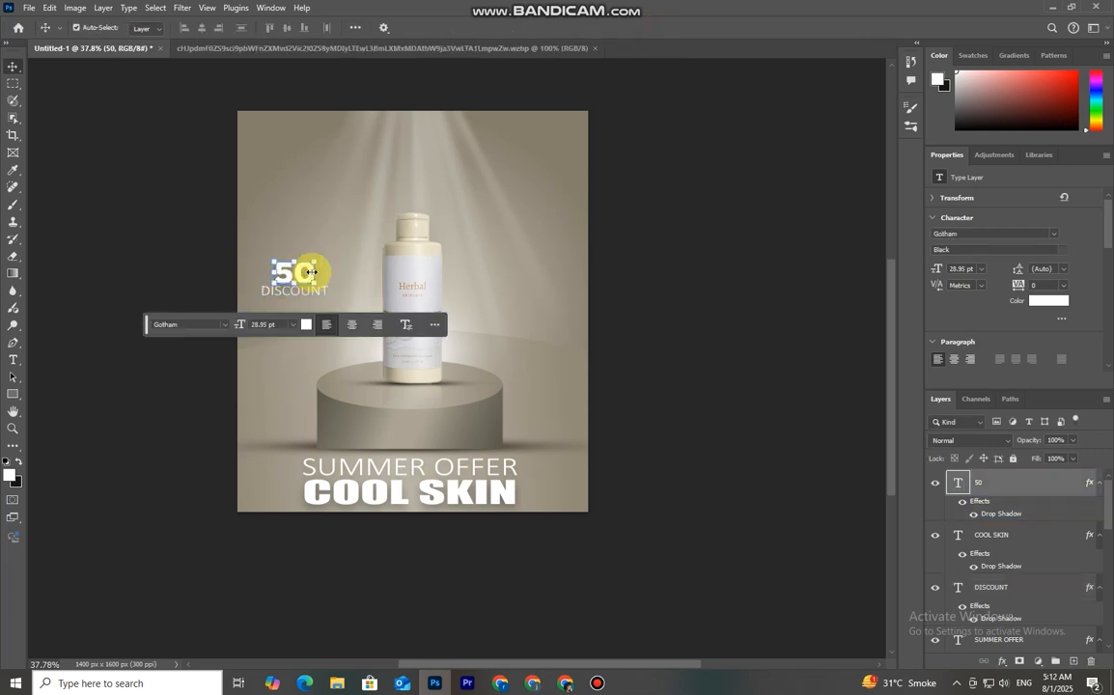
left_click_drag(315, 261, 285, 279)
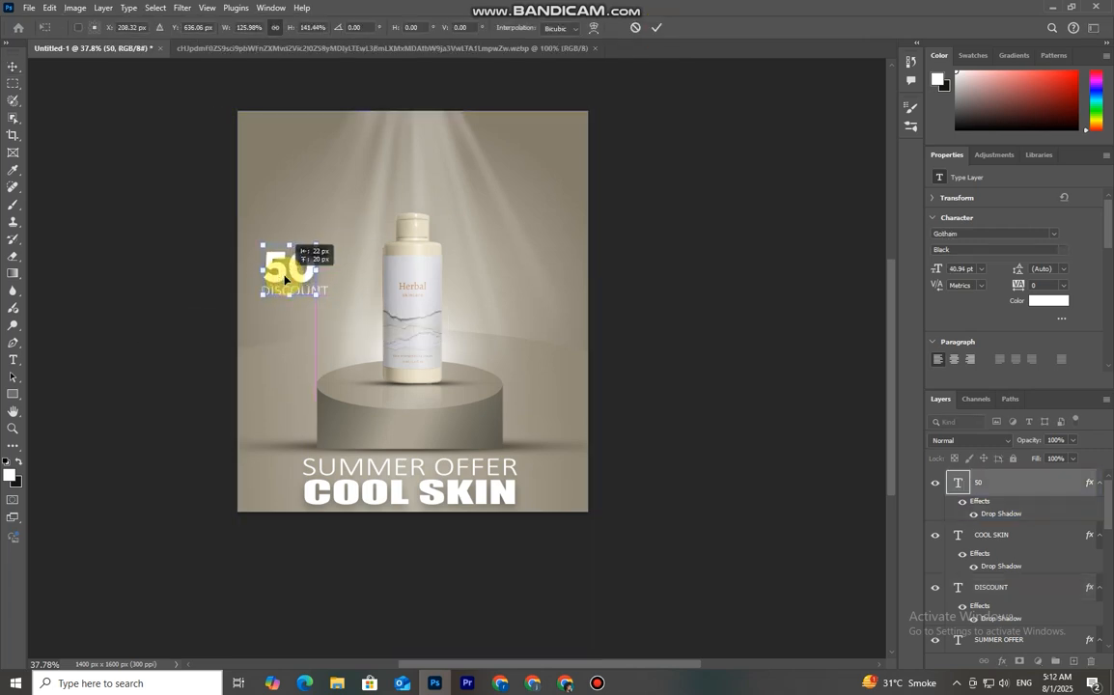
left_click(656, 27)
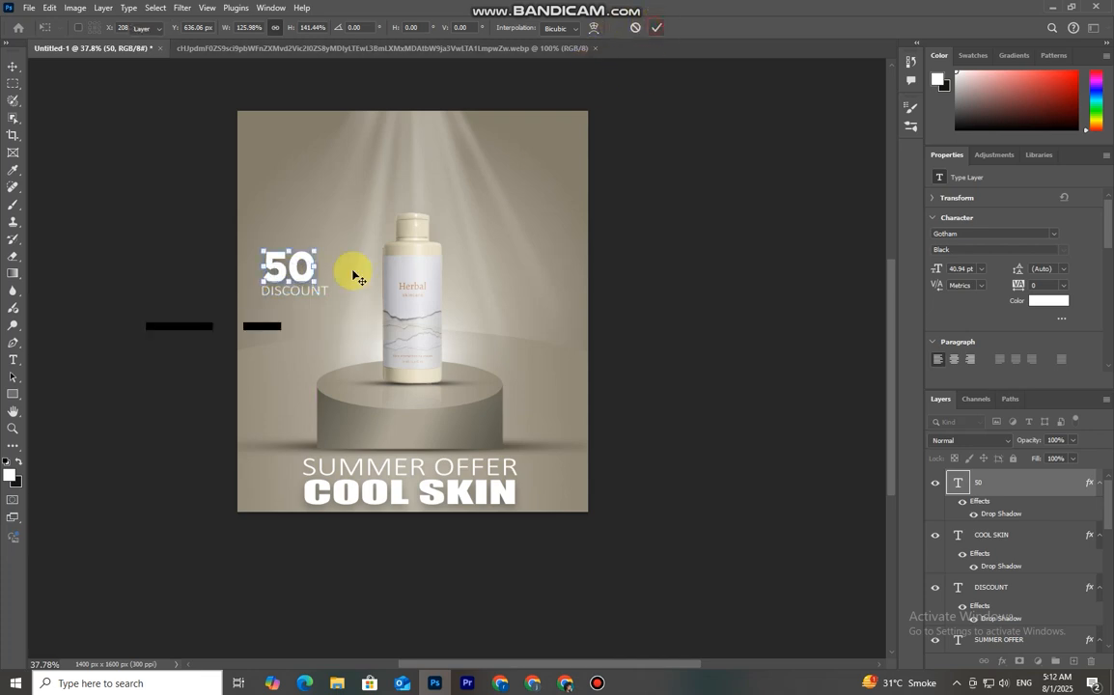
Resize the DISCOUNT text narrower so it matches the width of the 50
left_click(322, 293)
left_click(320, 293)
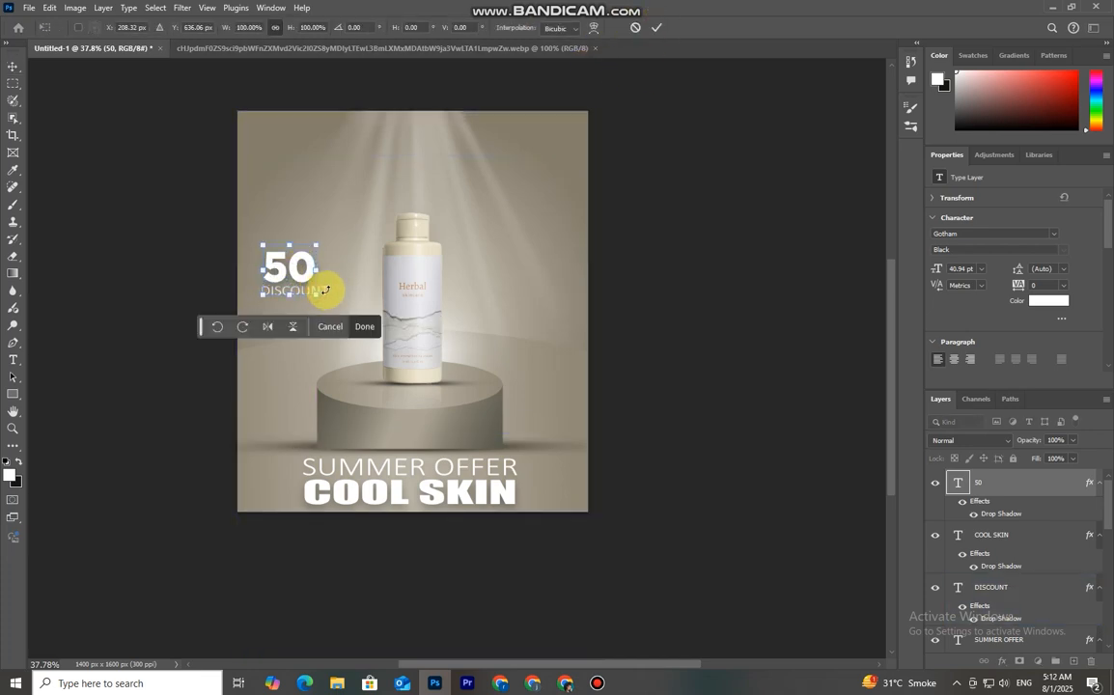
left_click(654, 27)
left_click(306, 301)
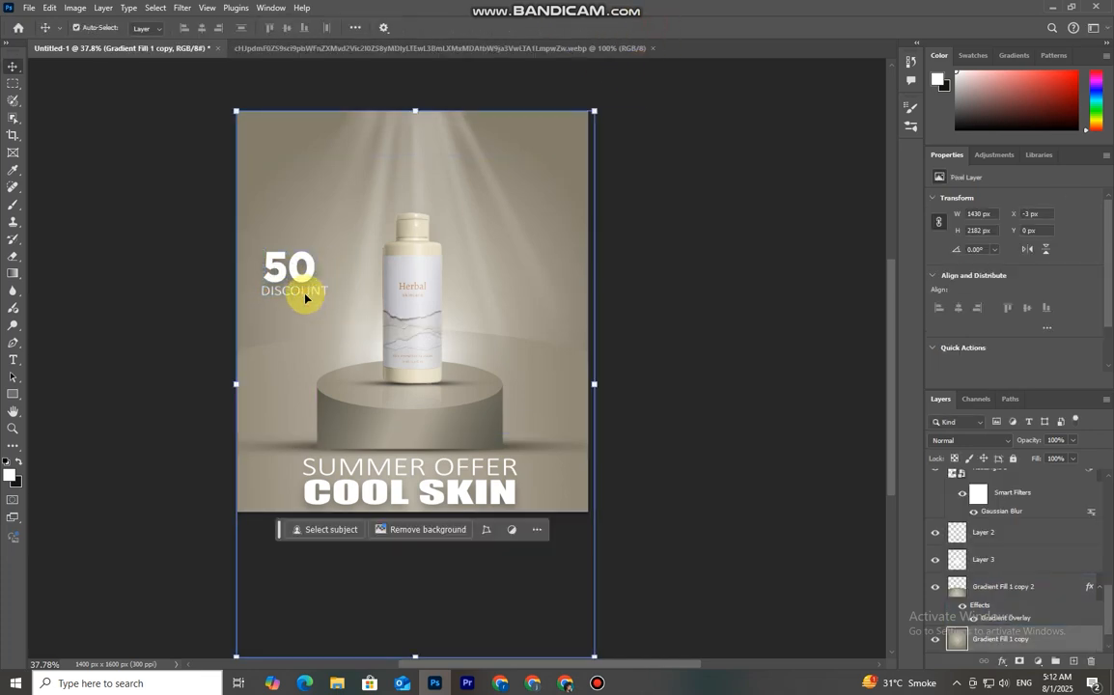
left_click(309, 293)
left_click_drag(328, 291, 262, 291)
left_click(658, 28)
Stamp all visible layers into a new merged layer at the top of the stack
left_click(629, 105)
scroll(492, 424, "down", 2)
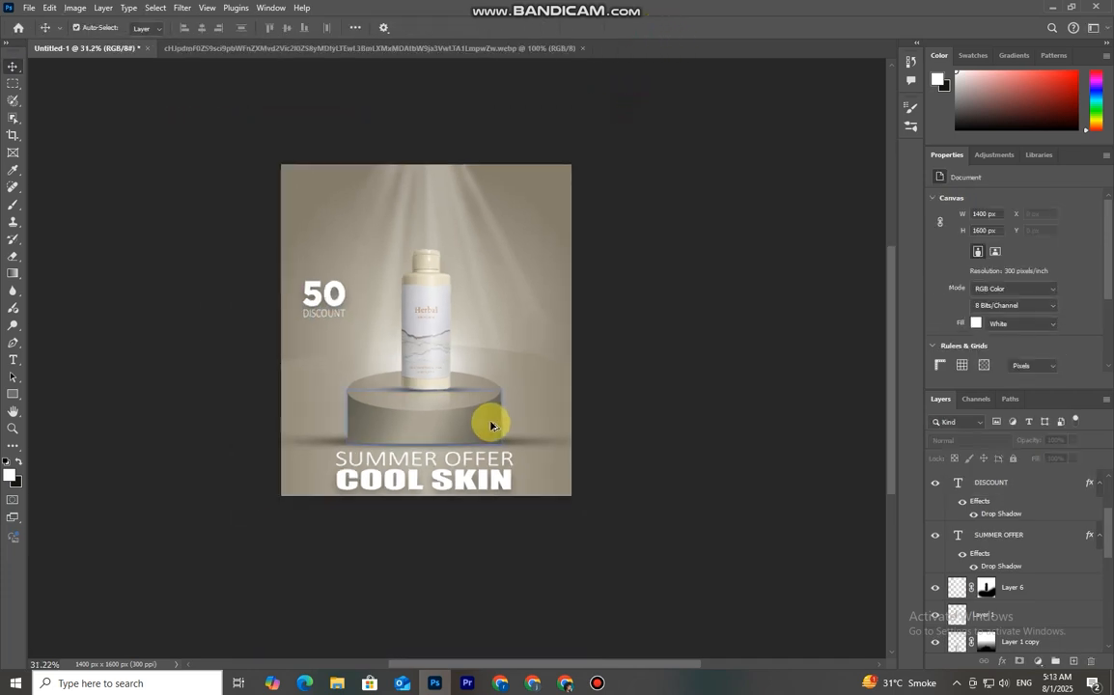
scroll(491, 424, "down", 1)
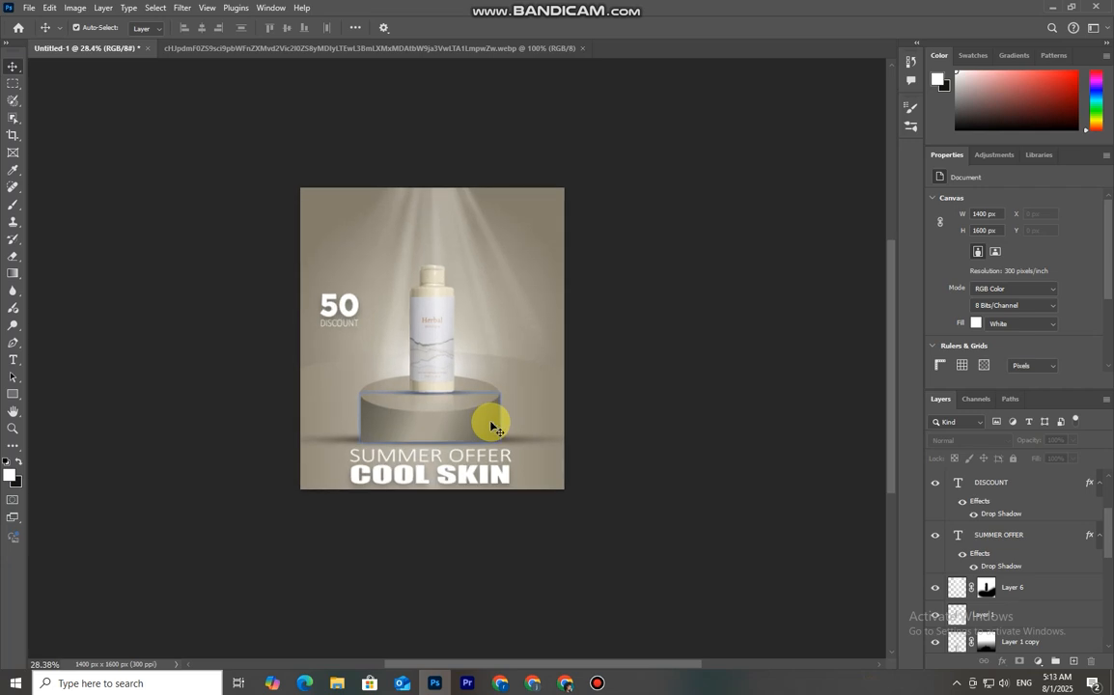
scroll(1020, 531, "up", 2)
left_click(1014, 498)
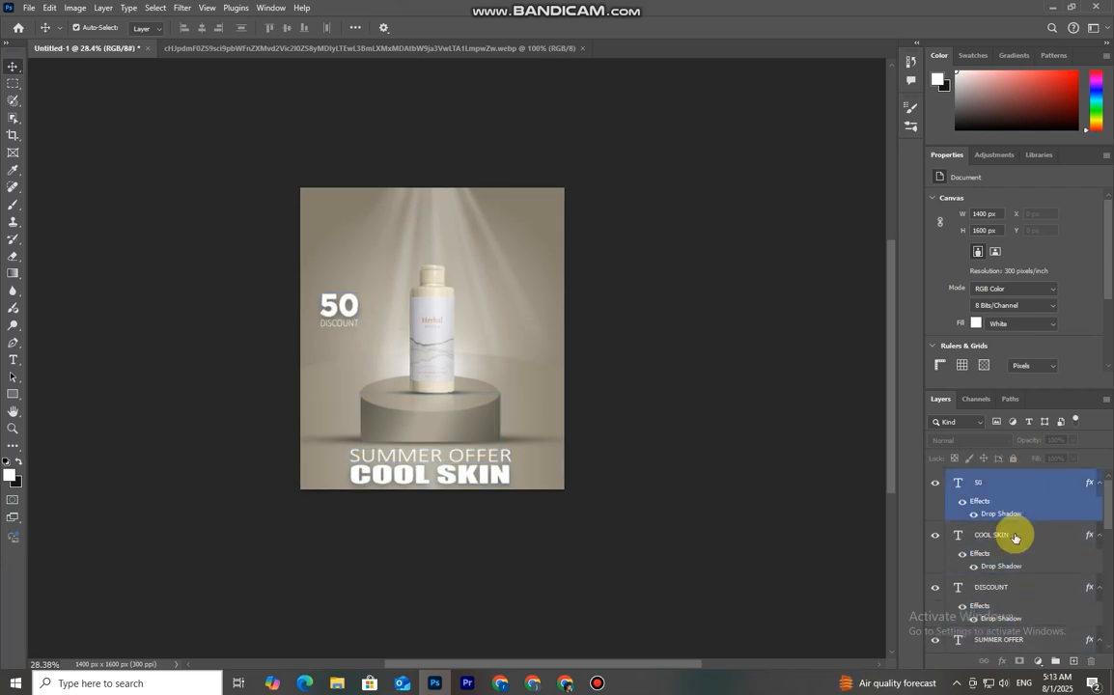
double_click(957, 483)
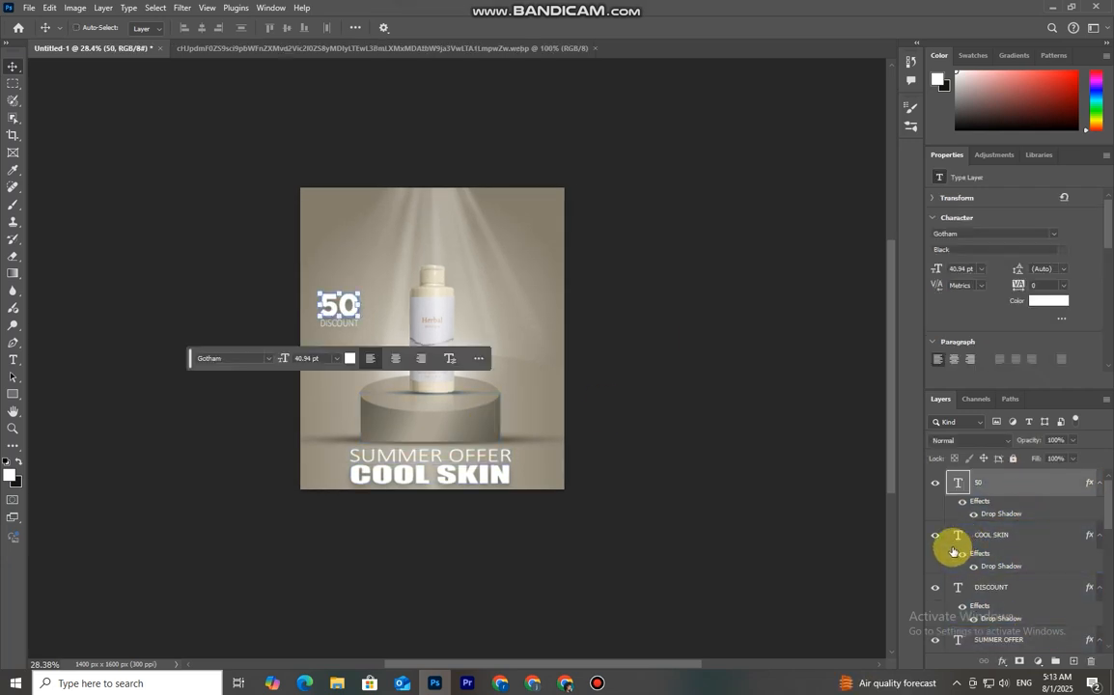
key("ctrl+alt+shift+e")
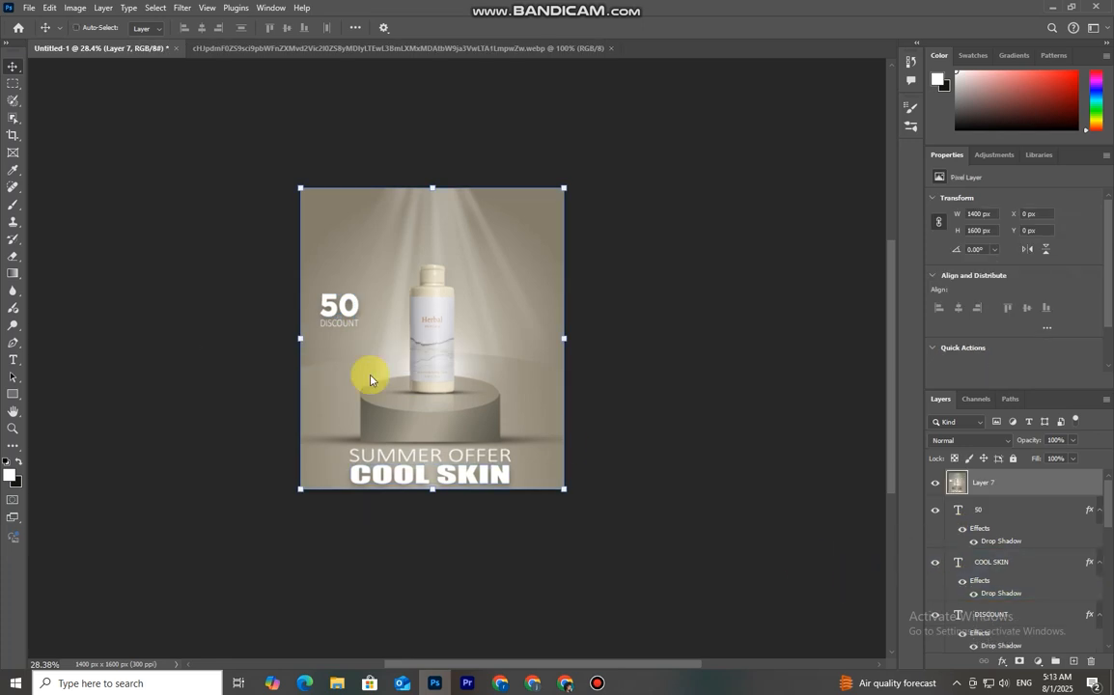
Apply the Camera Raw Filter to the merged layer with Shadows +19, Whites +1 and Blacks -5
key("ctrl+shift+a")
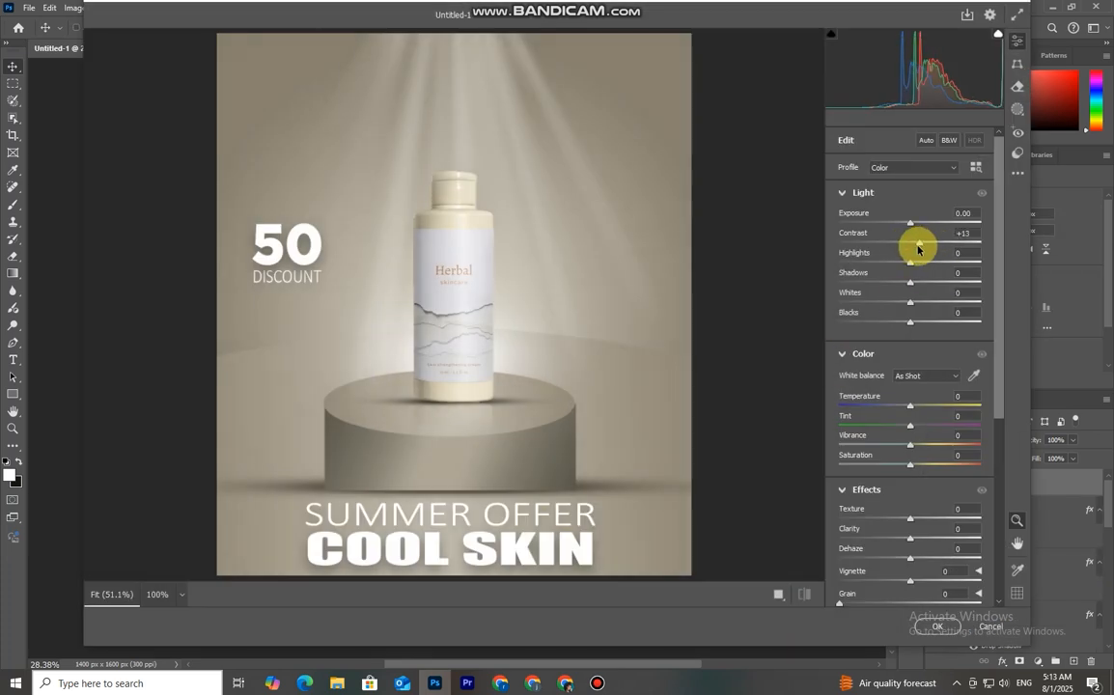
left_click_drag(912, 225, 914, 226)
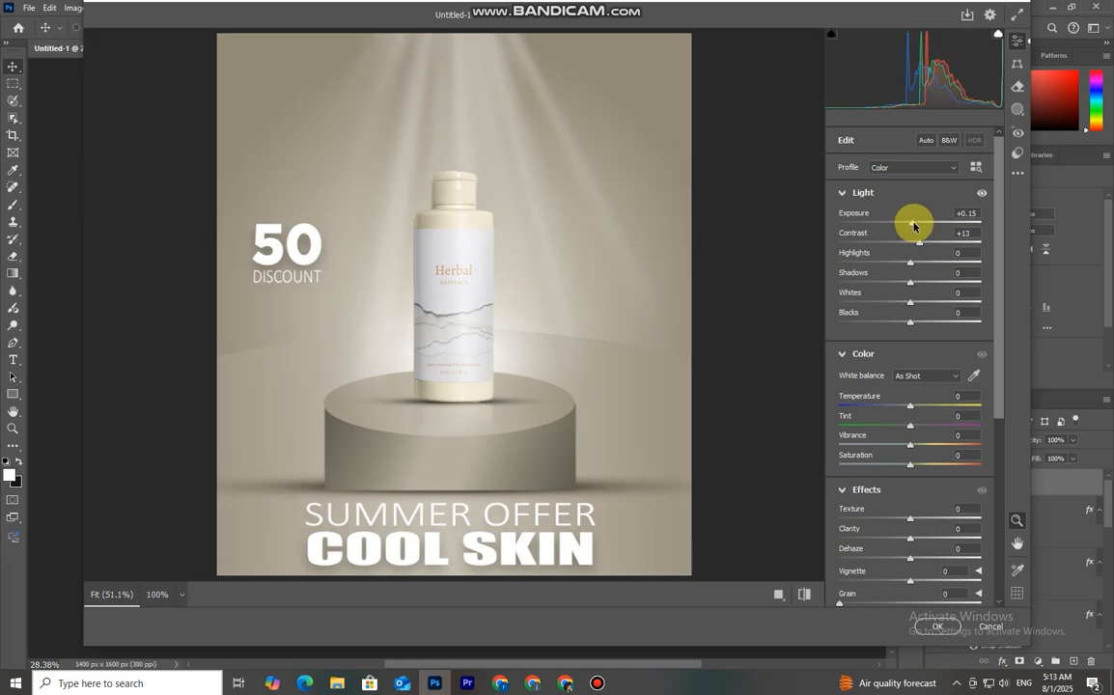
double_click(914, 225)
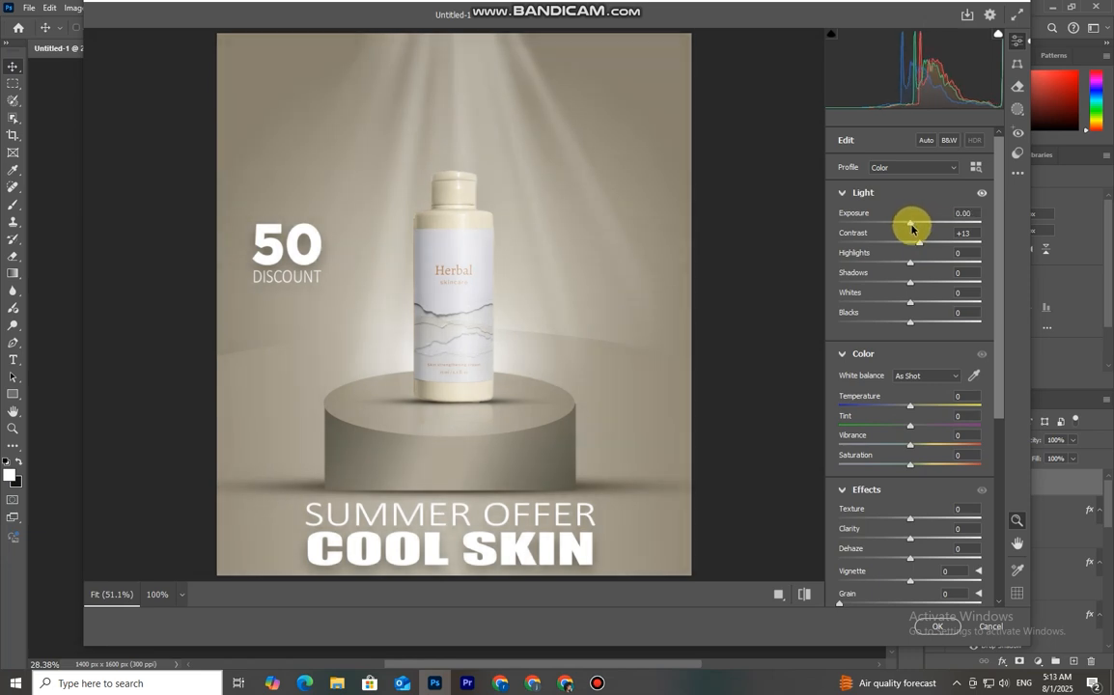
left_click_drag(909, 284, 929, 305)
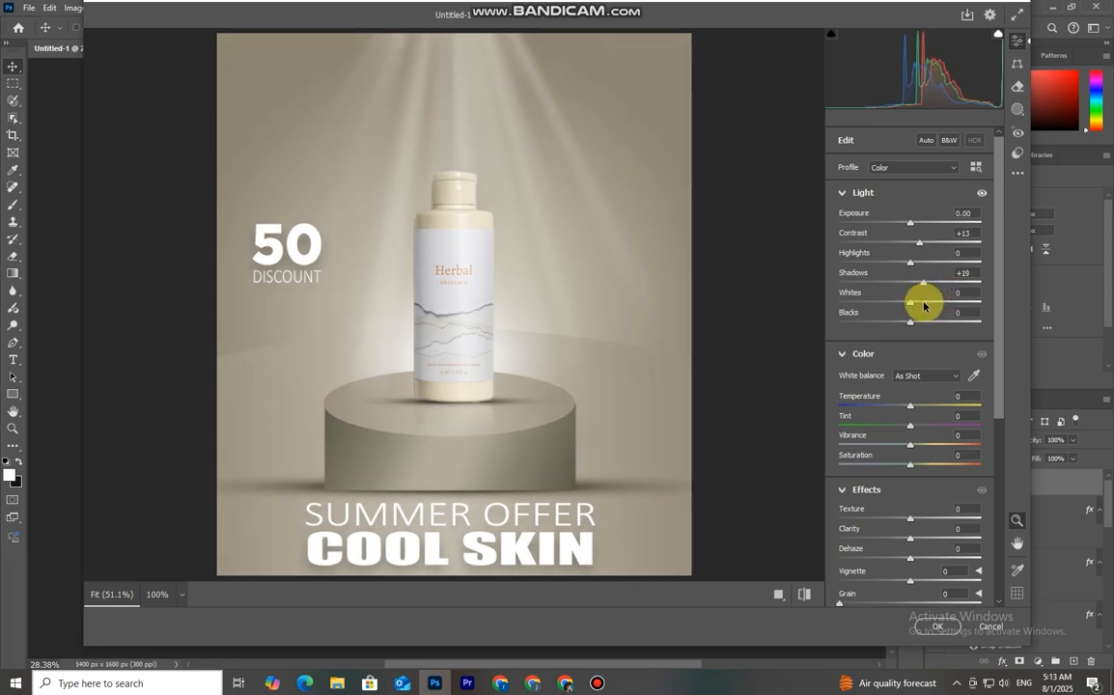
left_click_drag(912, 307, 934, 354)
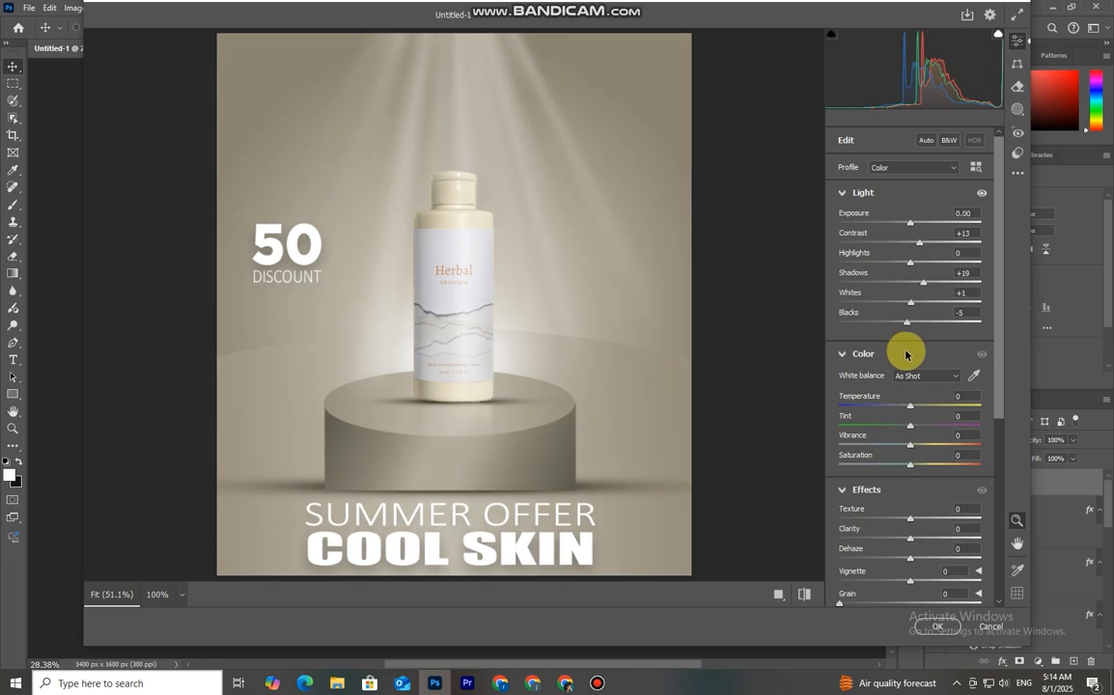